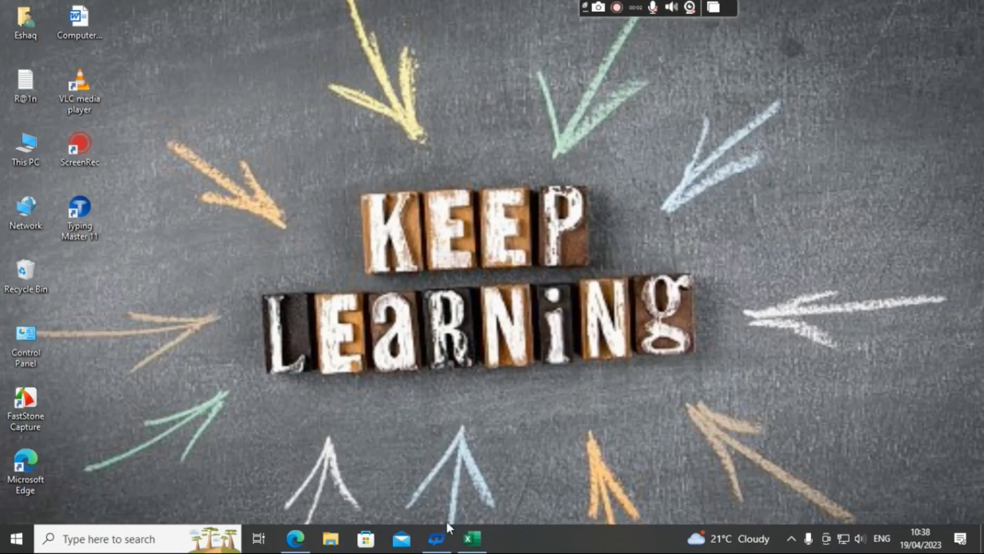
Step: Switch to the Excel workbook and merge and center cells D1:I4 on Sheet13
left_click(472, 538)
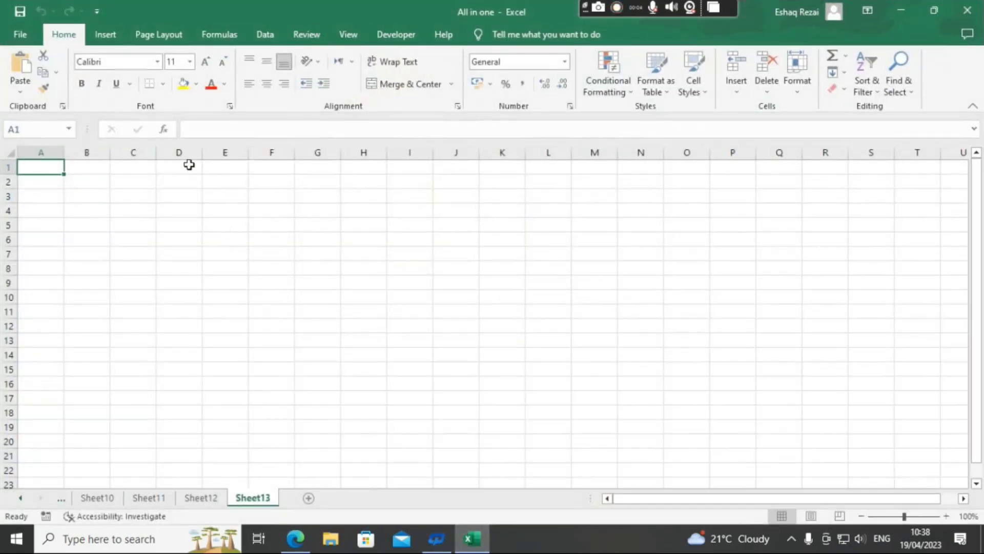
left_click_drag(189, 163, 423, 216)
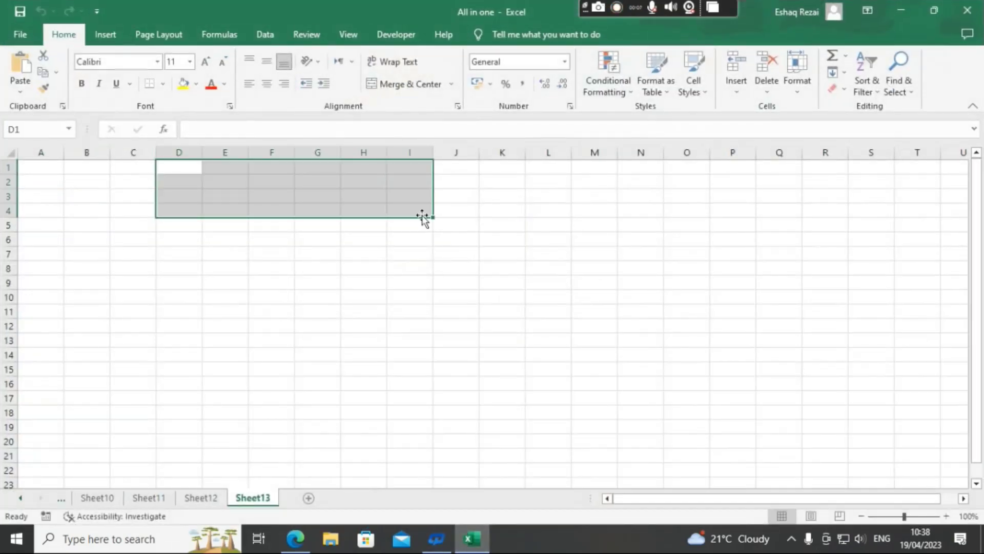
left_click(394, 86)
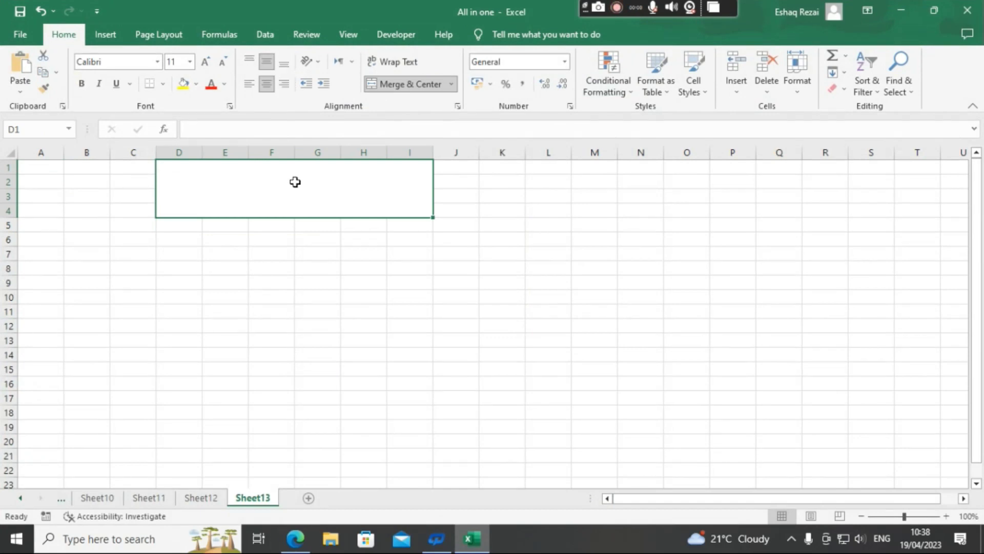
Step: Enter the title "Attendeance Sheet" in the merged cell D1:I4
type("A")
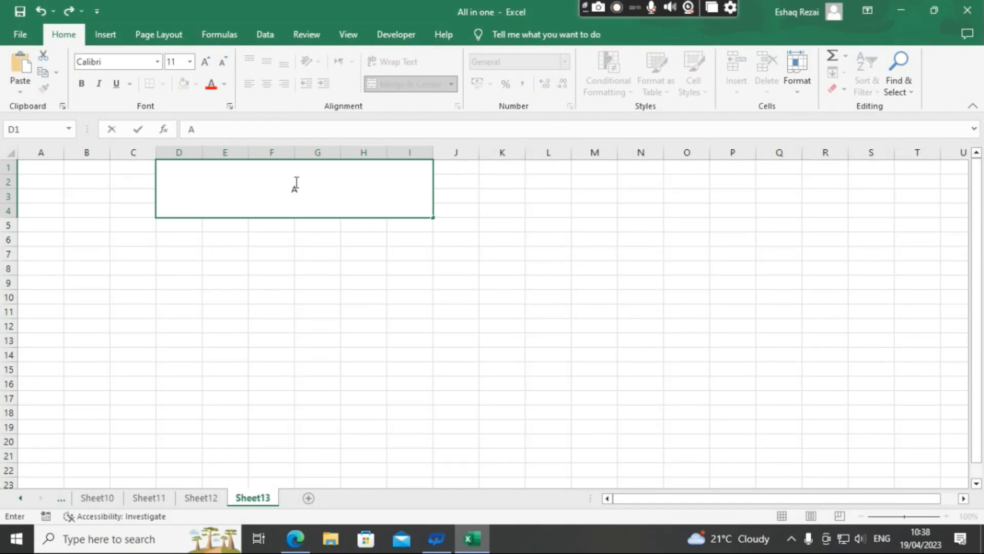
type("ten")
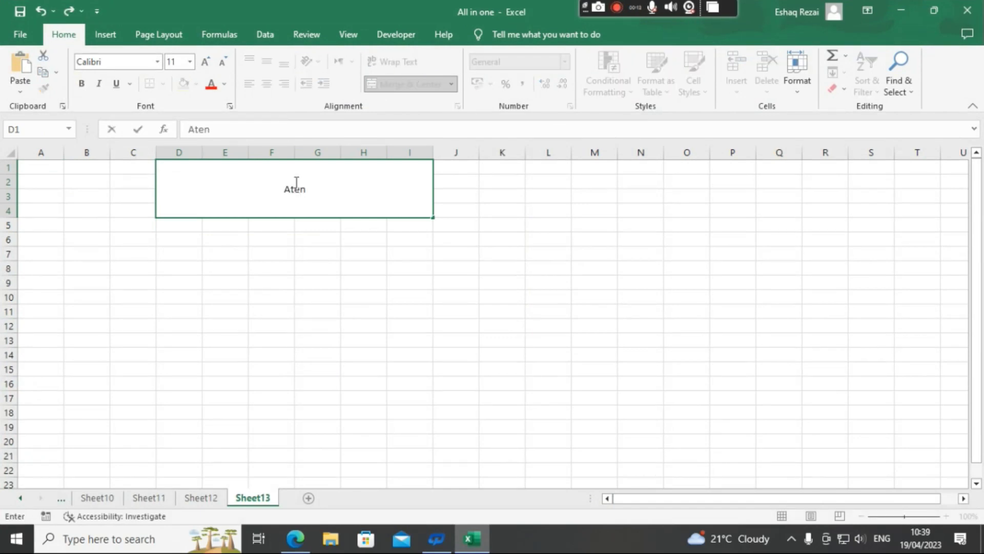
key("BackSpace")
key("BackSpace")
type("tendeance ")
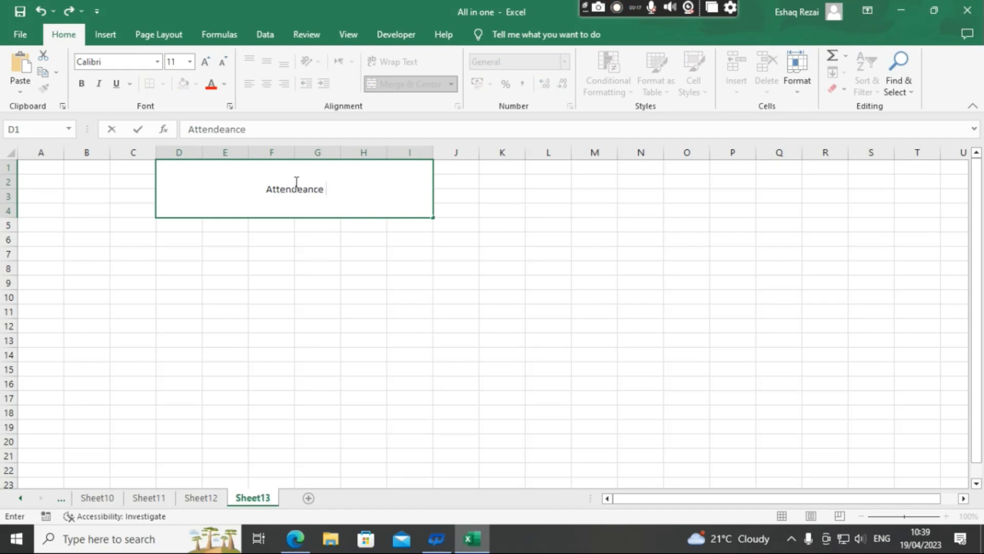
type("Sheet")
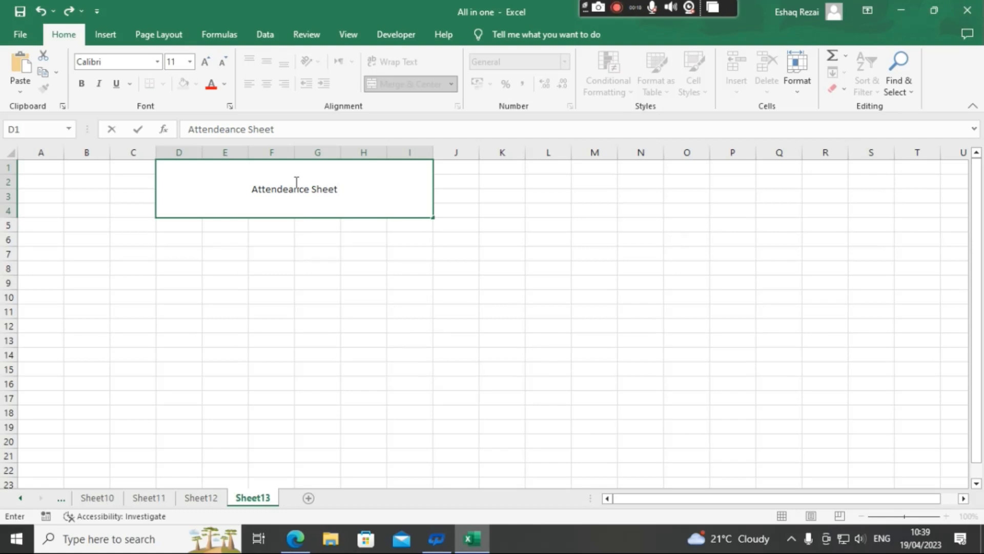
key("Return")
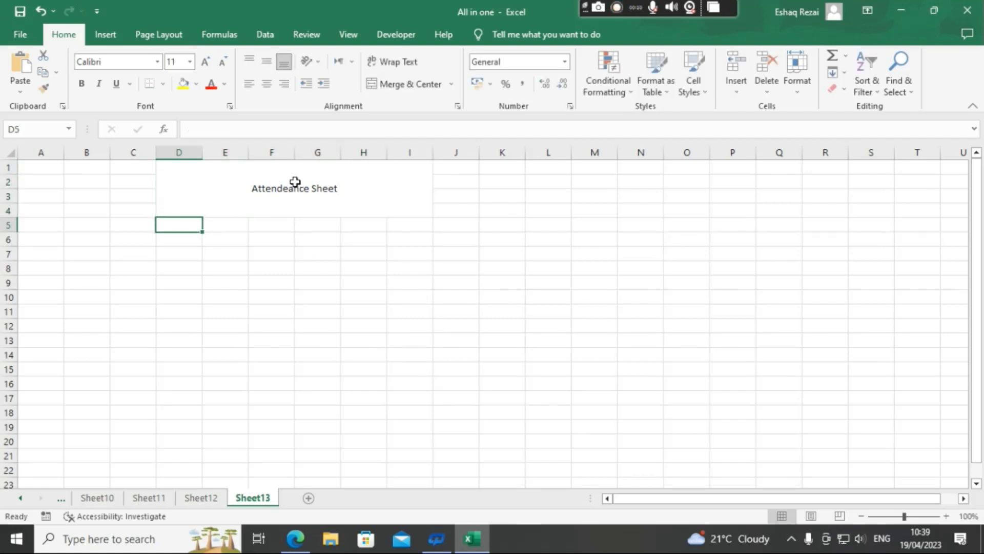
Step: Enter the column heading "Serial N.O" in cell B9
left_click(103, 254)
left_click(101, 268)
left_click(103, 283)
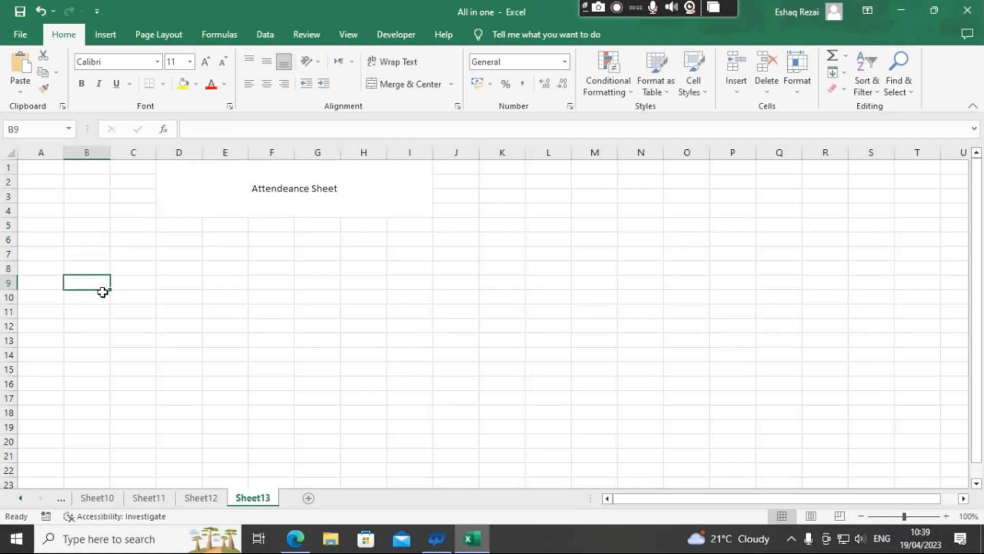
type("Serila")
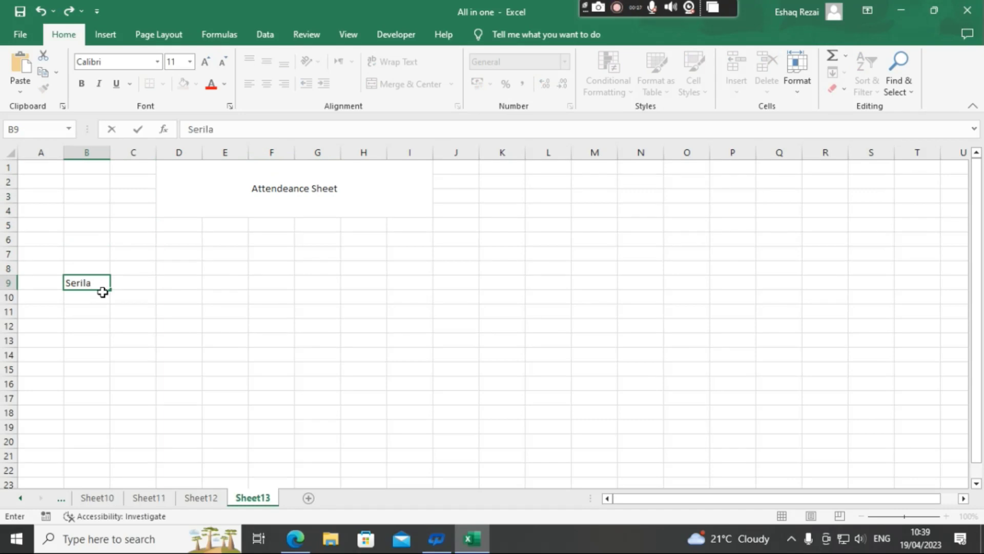
key("BackSpace")
key("BackSpace")
key("BackSpace")
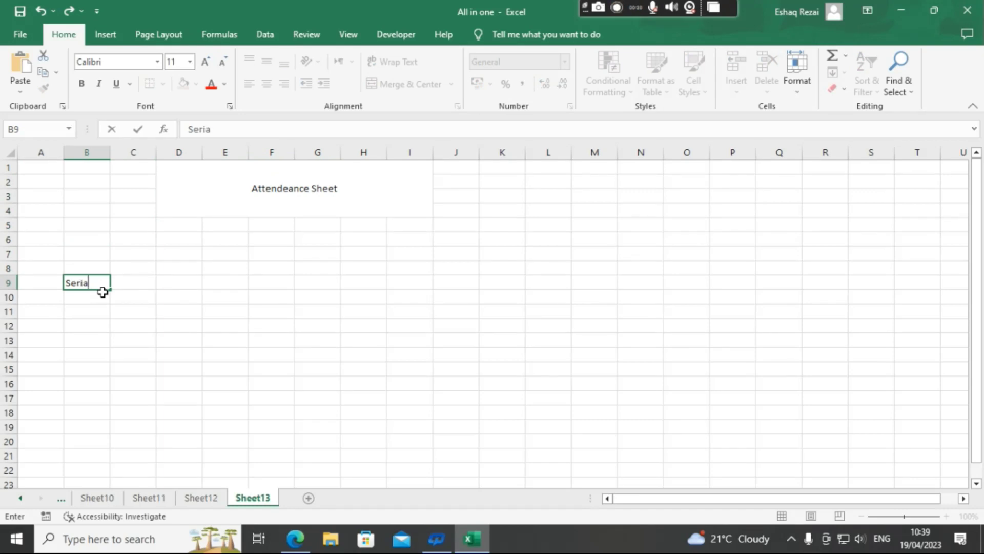
type("ial N")
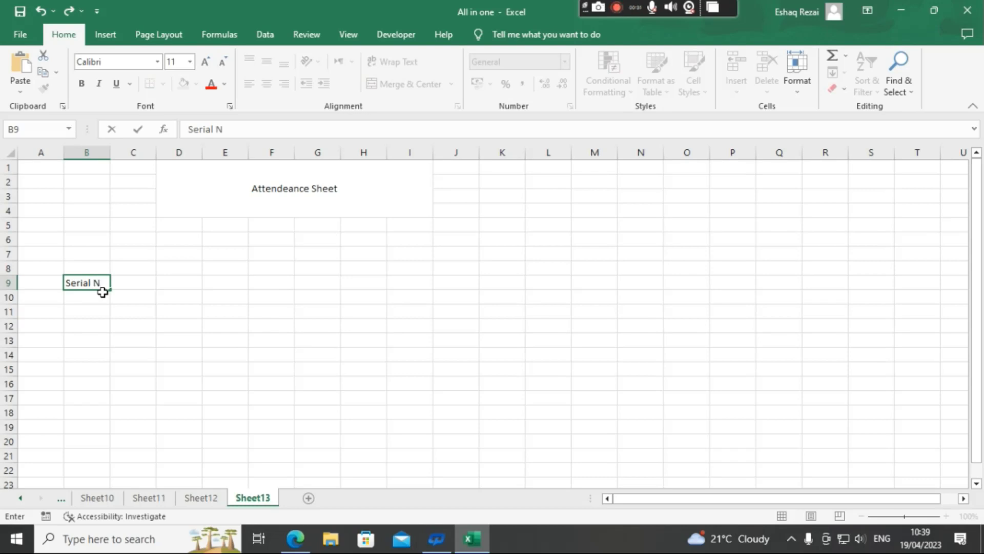
type(".O")
key("Tab")
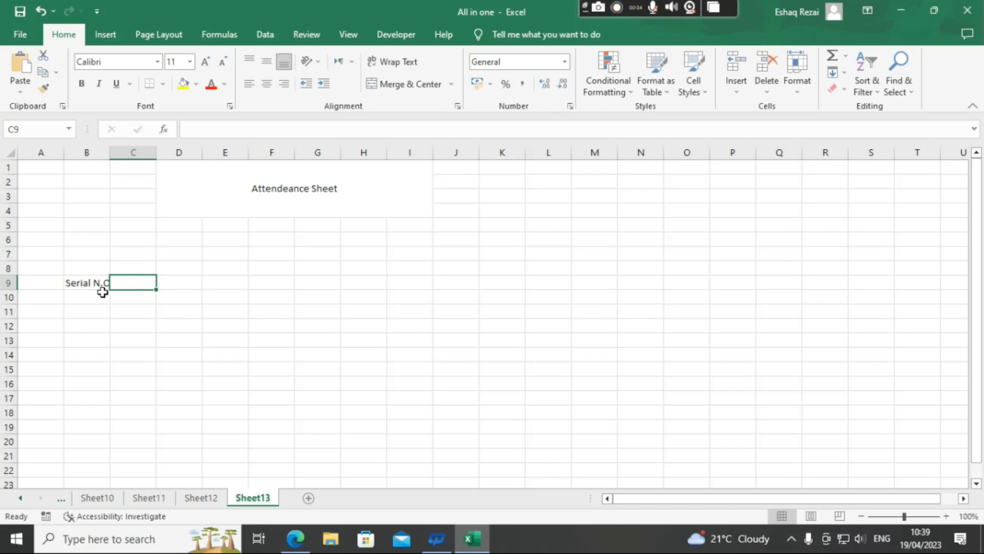
Step: Enter the heading "Student Name" in cell C9 and widen columns B and C to fit their headings
type("Student")
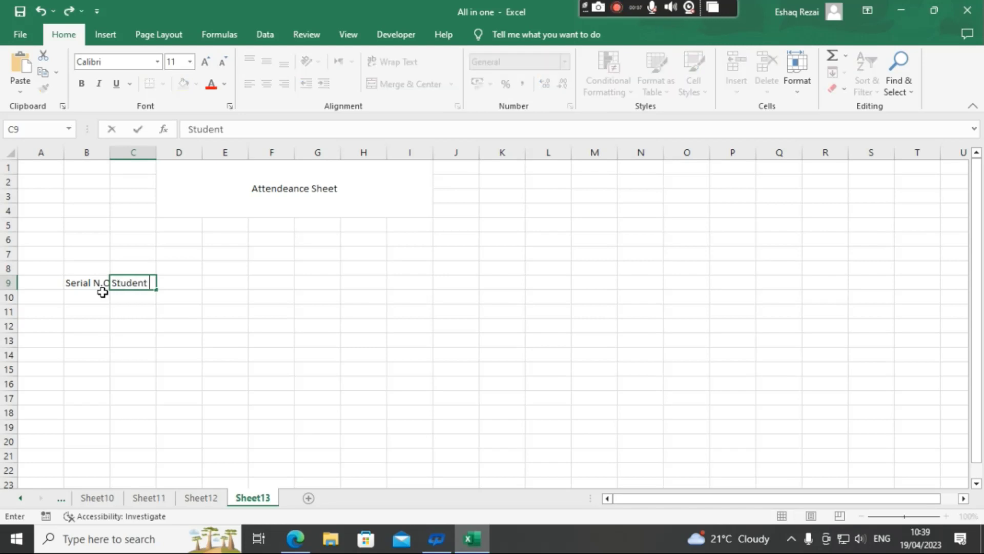
type(" Name")
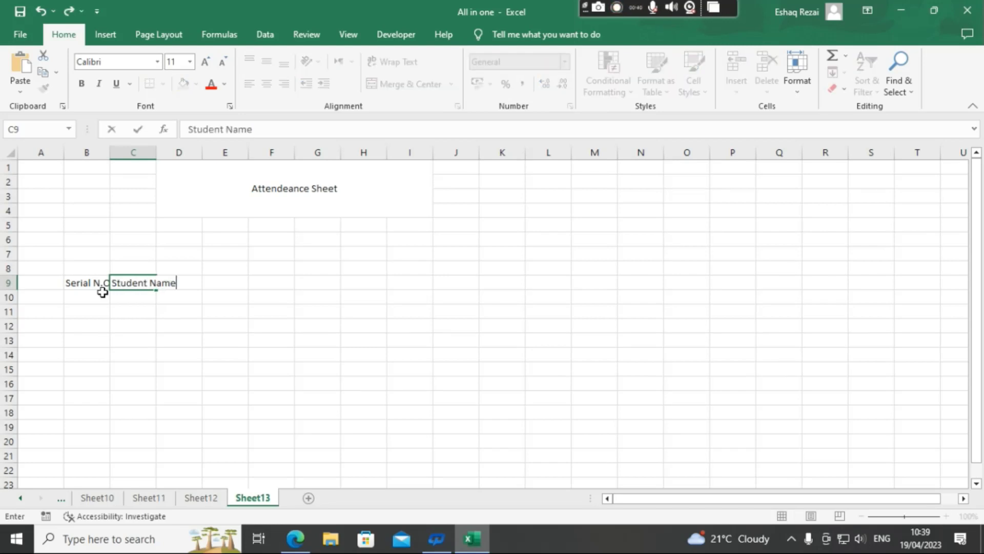
key("Return")
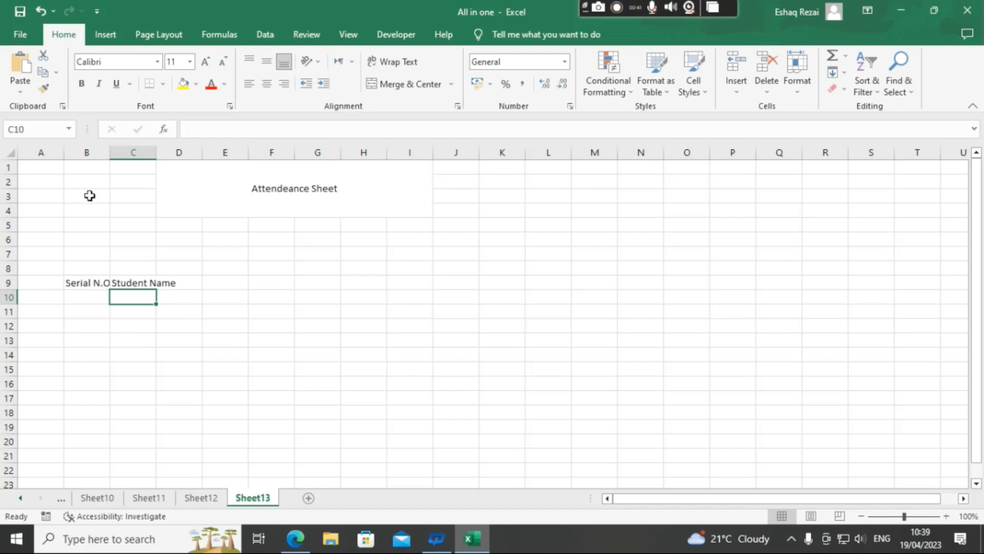
left_click_drag(110, 152, 186, 153)
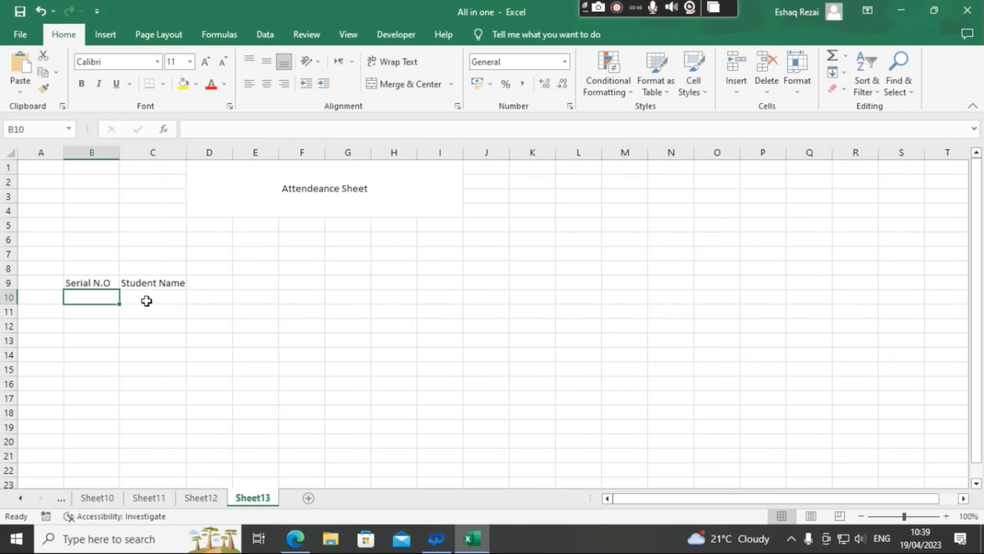
Step: Number the days 1 to 30 across row 8, entering 1 in D8 and 2 in E8 and filling the series to AG8
left_click(209, 264)
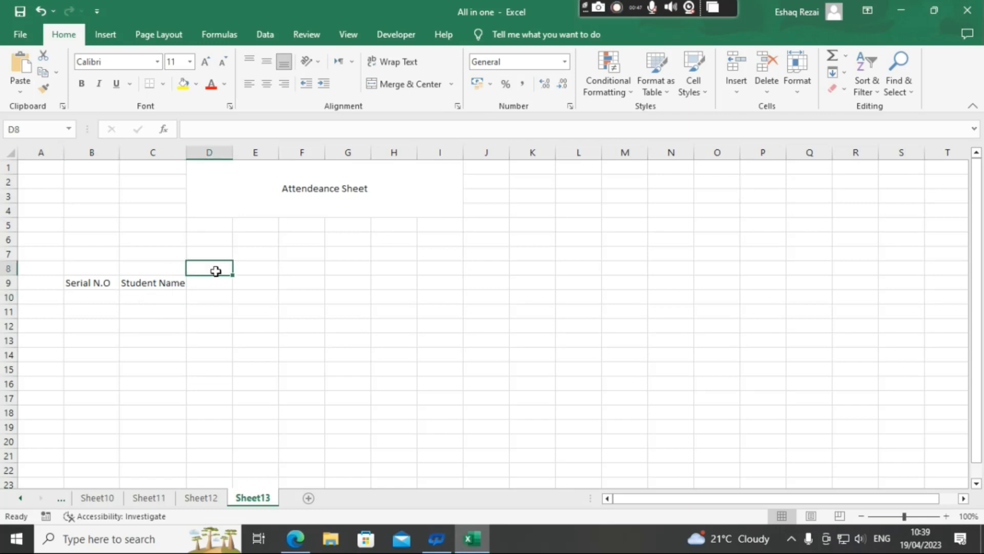
type("1")
key("Tab")
type("2")
key("ctrl+Return")
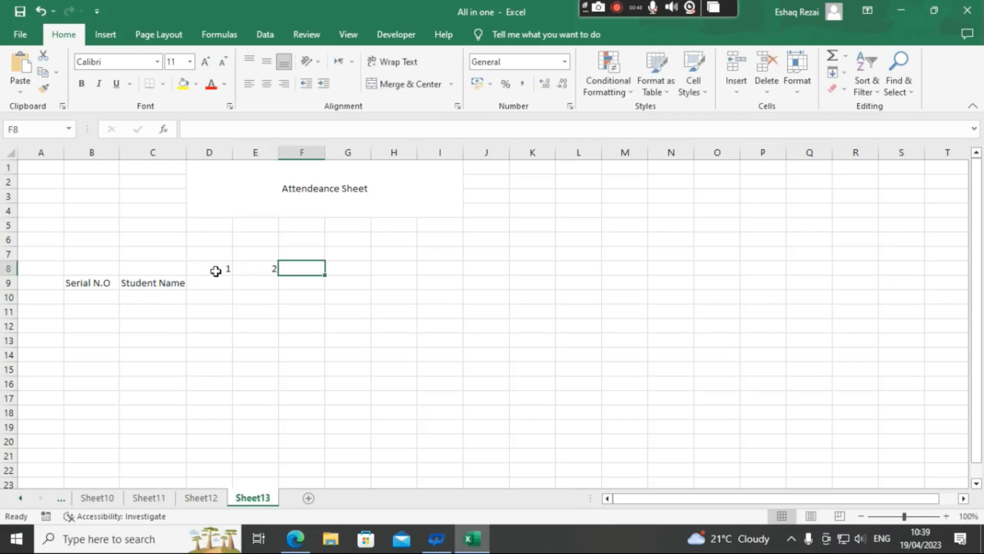
left_click_drag(215, 269, 570, 269)
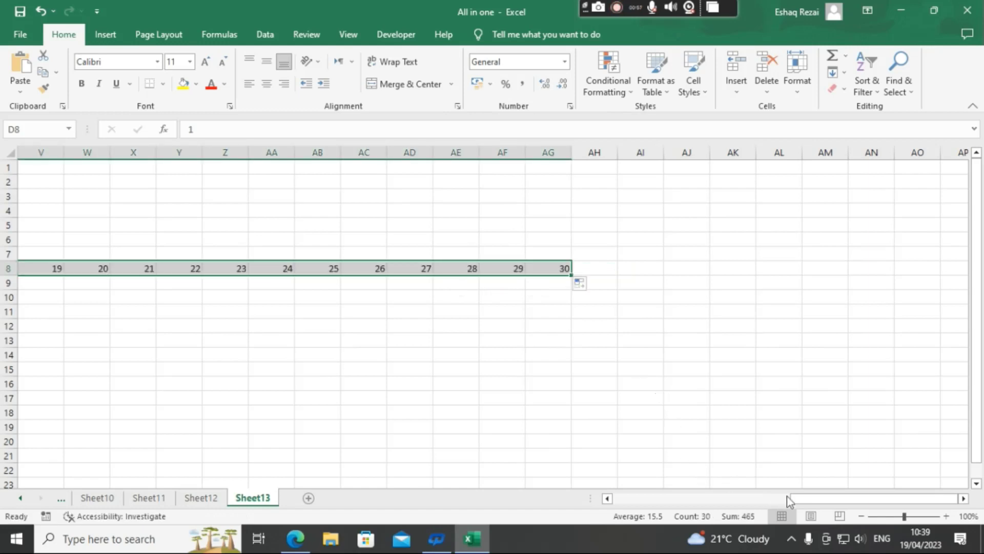
left_click_drag(797, 498, 471, 481)
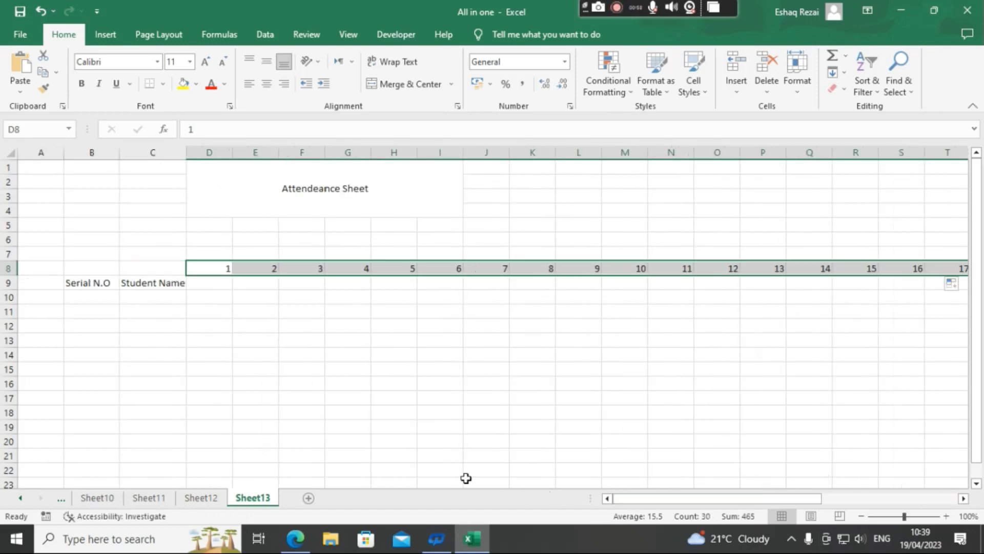
Step: Enter the first two students' names under the Student Name heading, in cells C10 and C11
left_click(192, 285)
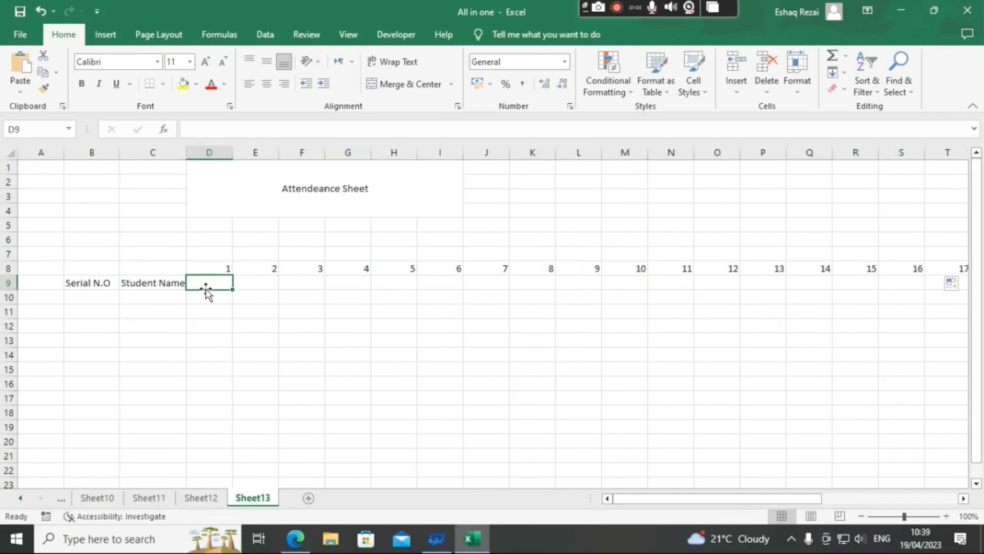
left_click(153, 296)
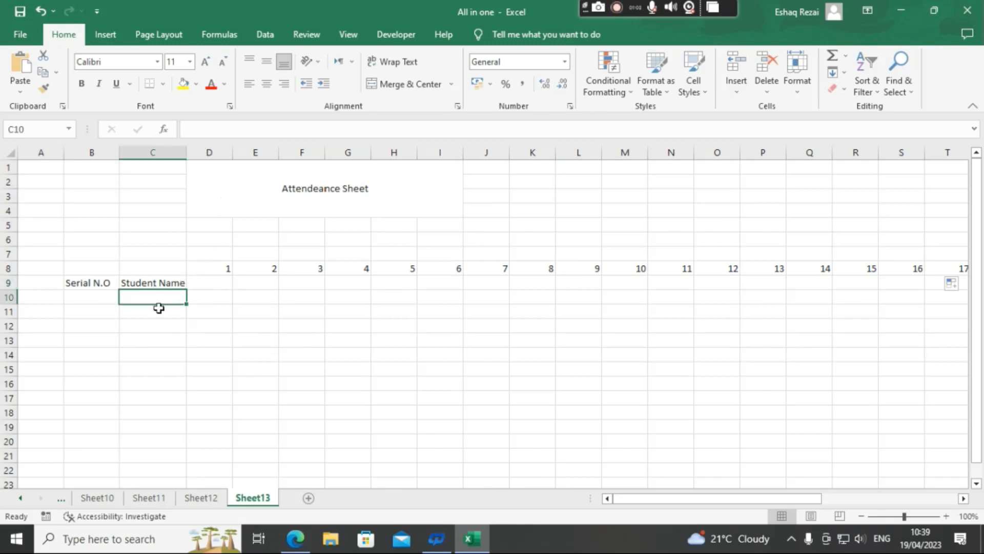
key("Left")
key("Right")
type("A")
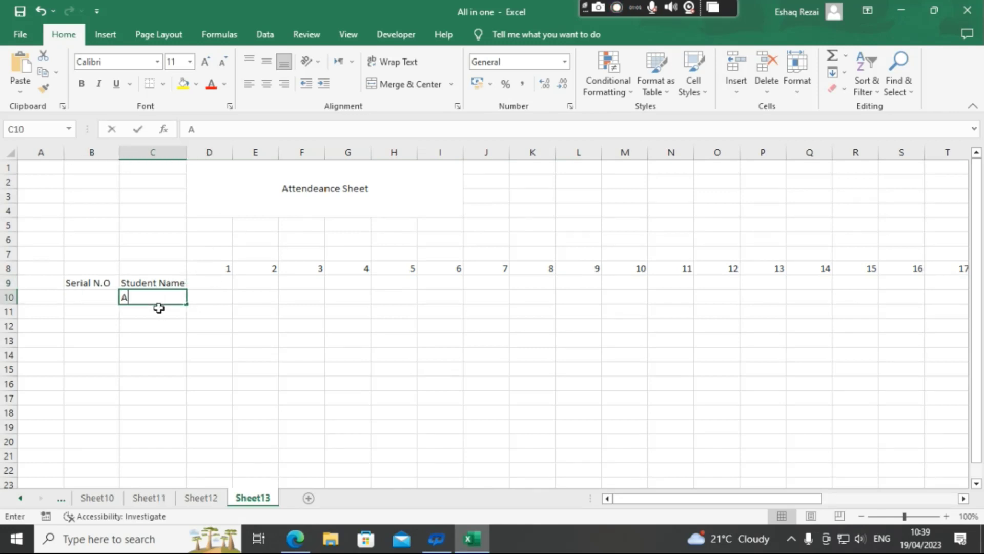
type("hmad")
key("Return")
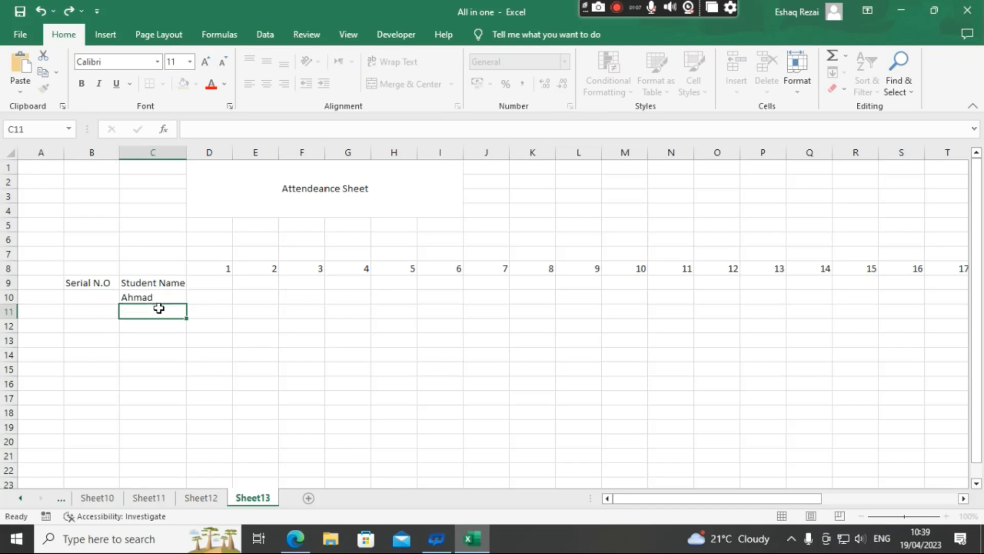
type("T")
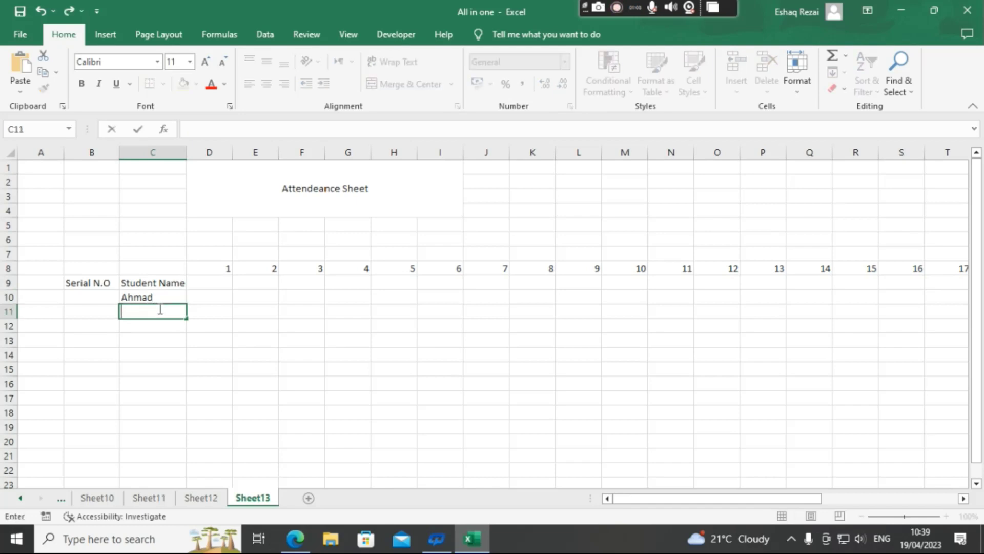
type("J")
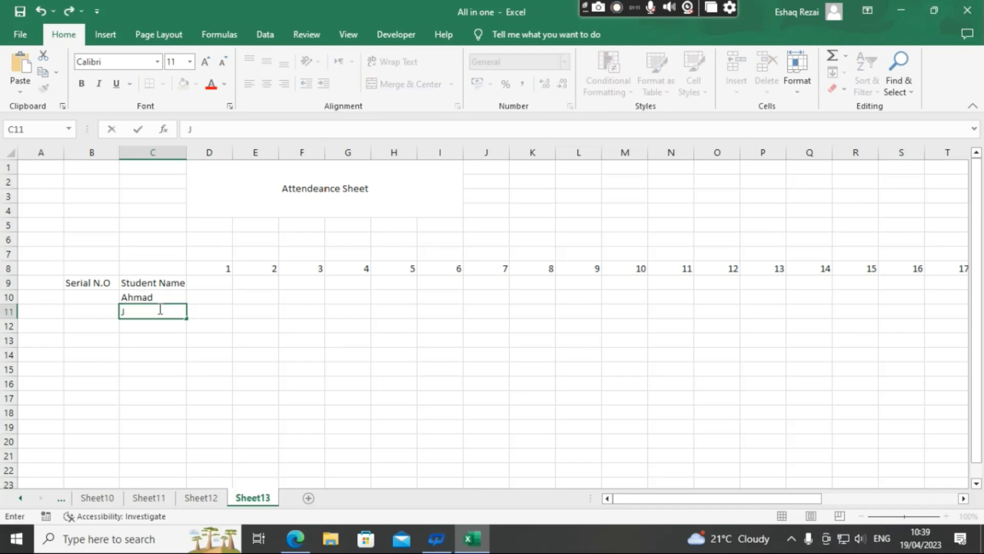
type("unaid")
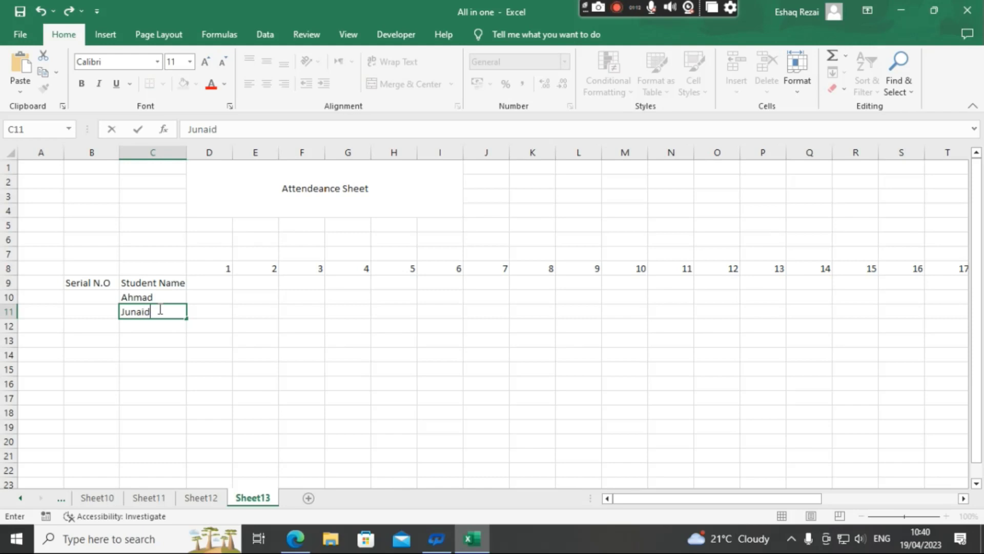
key("Return")
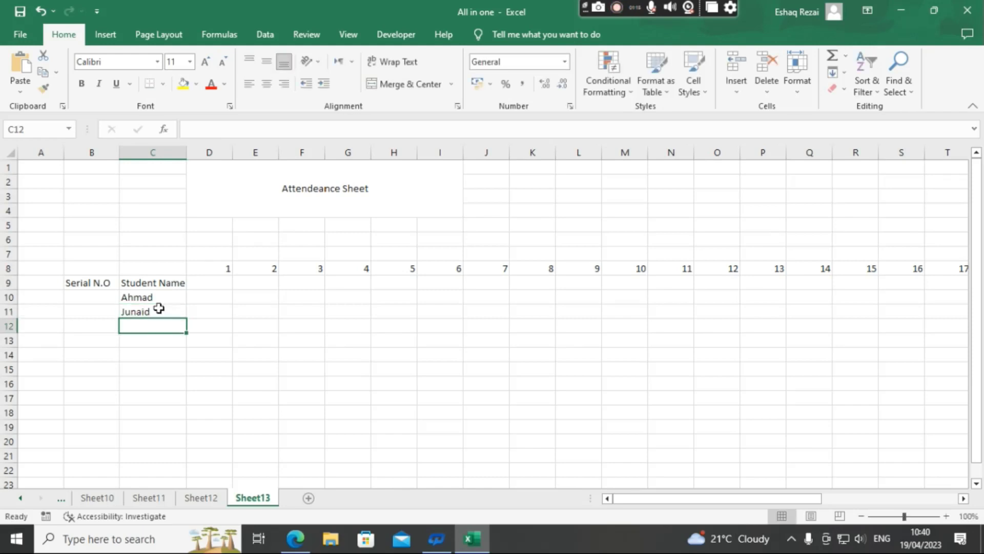
Step: Enter the next three students' names under the Student Name heading, in cells C12 to C14
type("Payman")
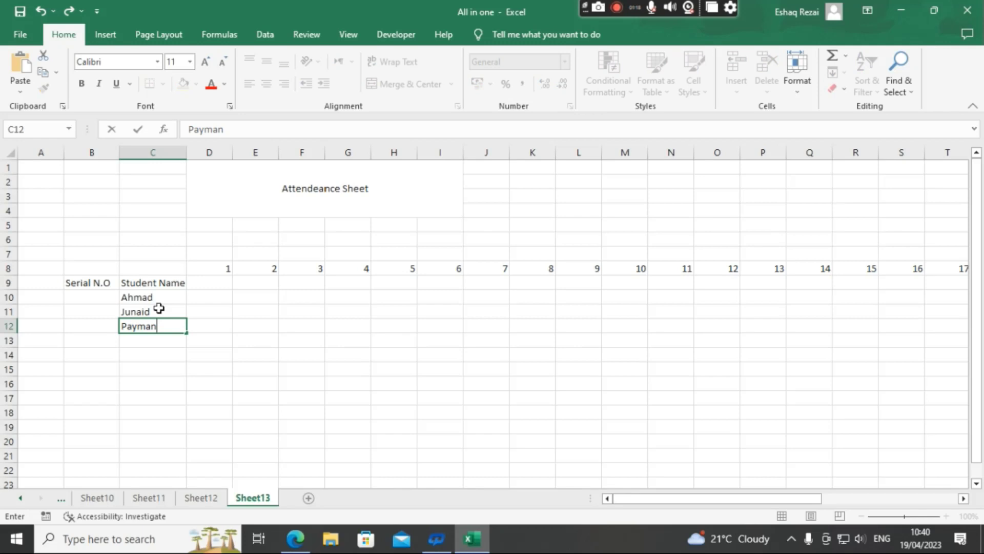
key("Return")
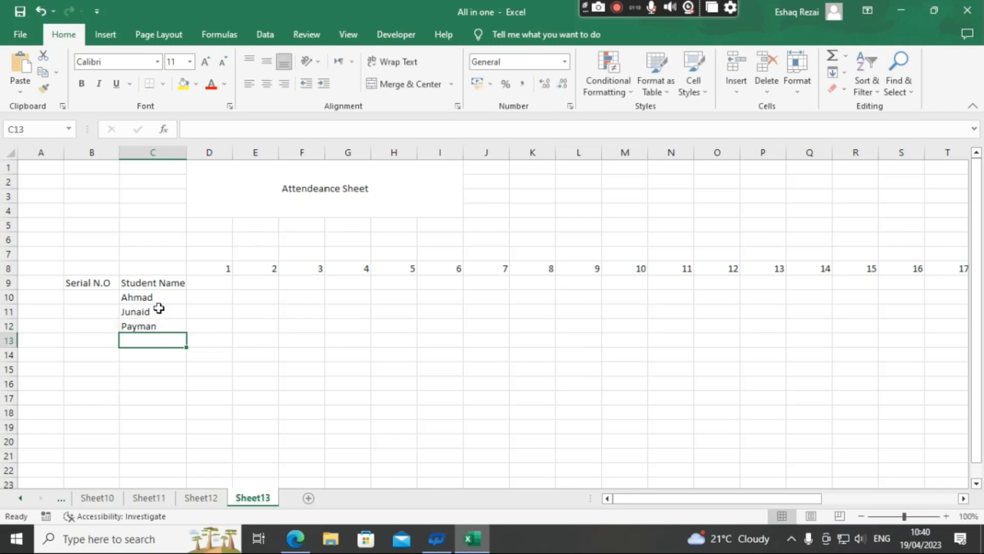
type("Enyaty")
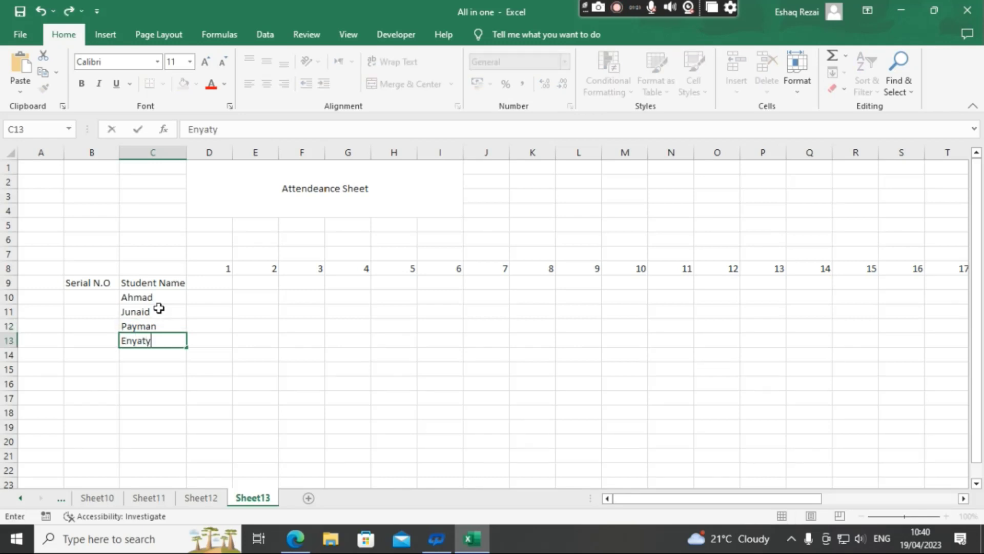
key("BackSpace")
type("ullah")
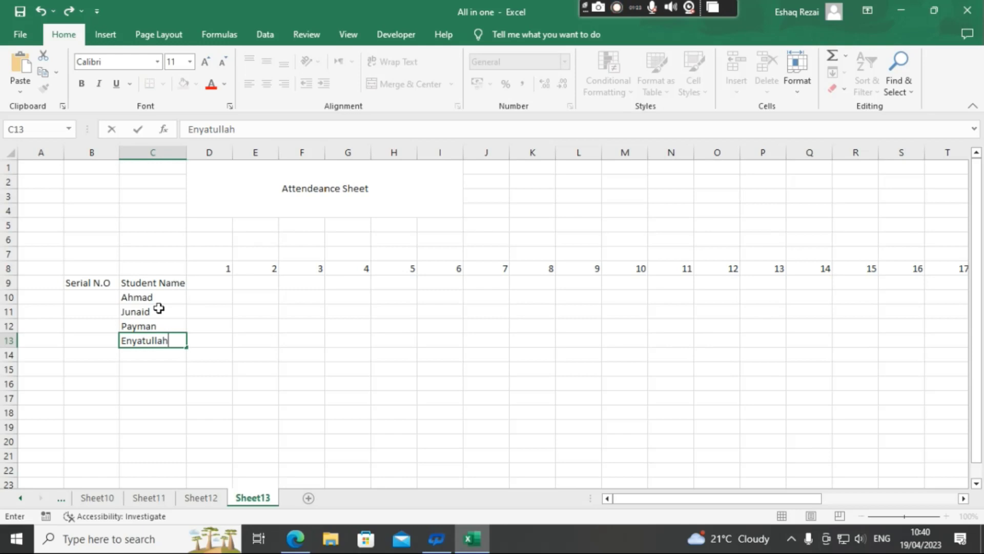
key("Return")
type("Gola")
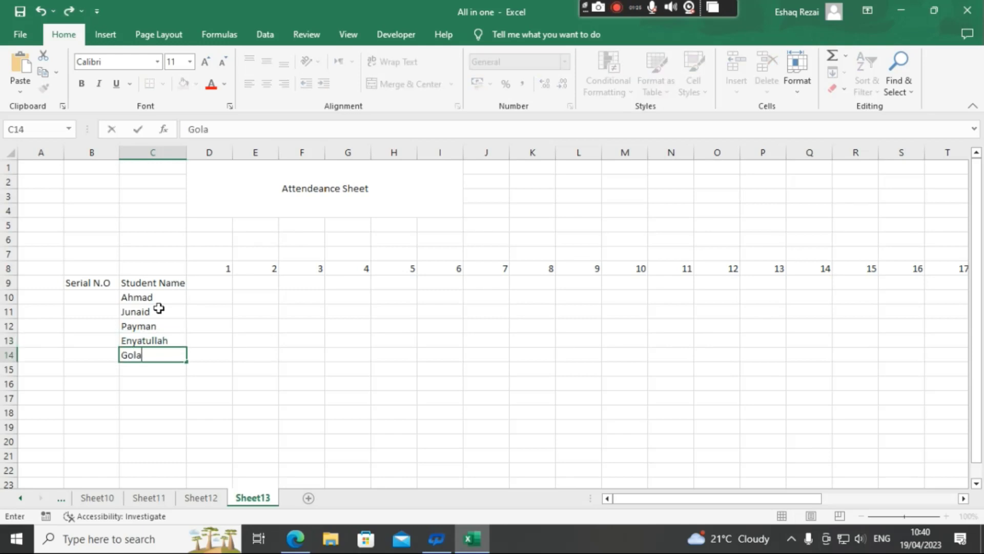
type("m")
key("Return")
Step: Continue the Student Name list with two more students' names, in cells C15 and C16
type("S")
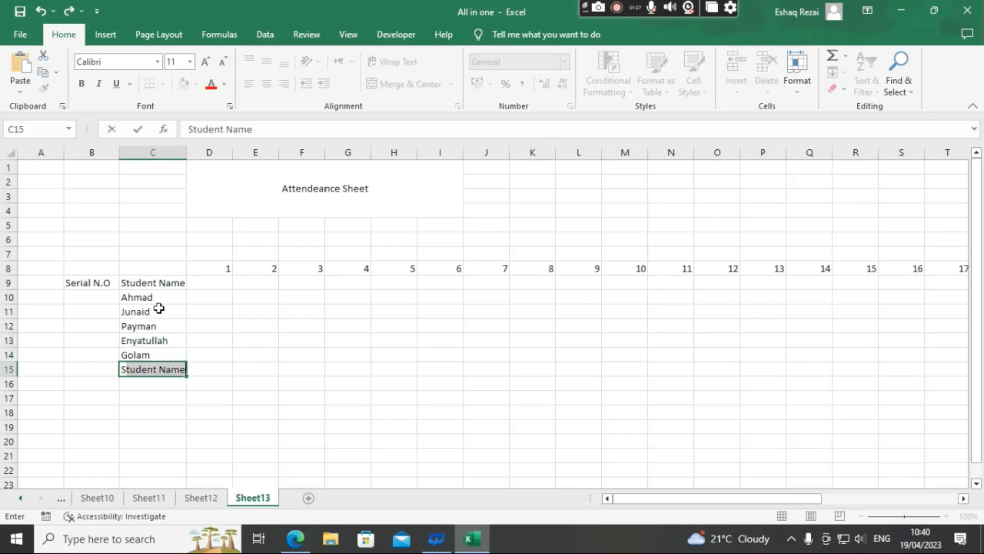
type("ho")
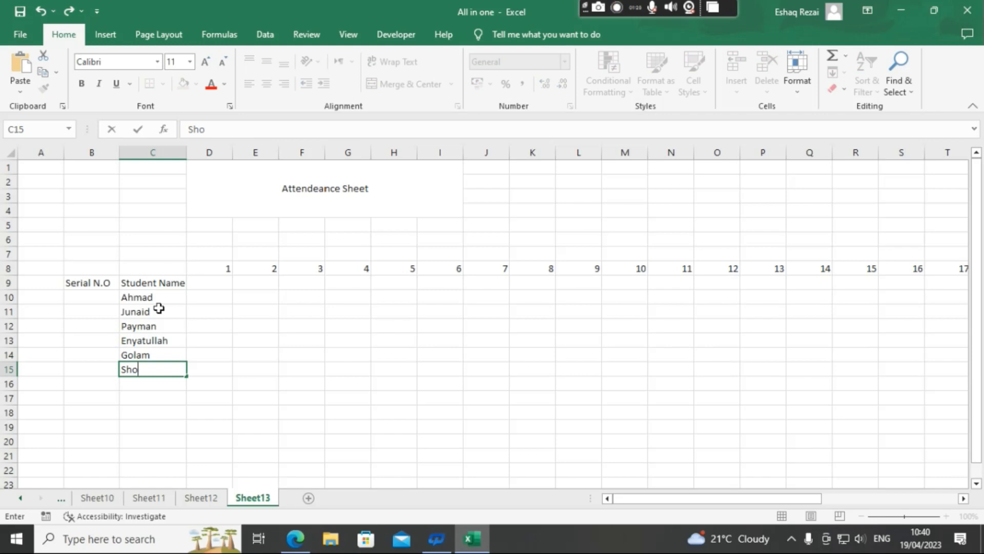
type("koar")
key("Return")
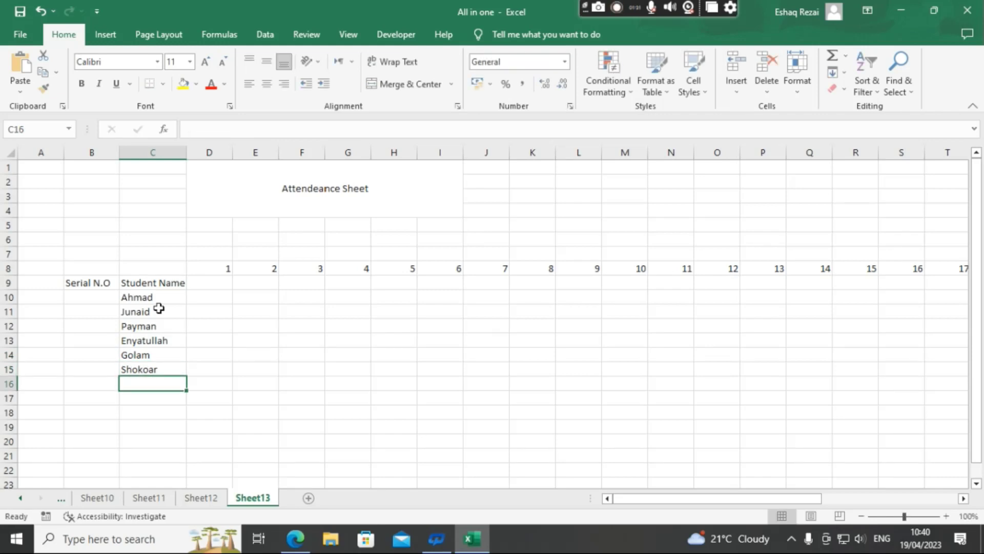
type("Qas")
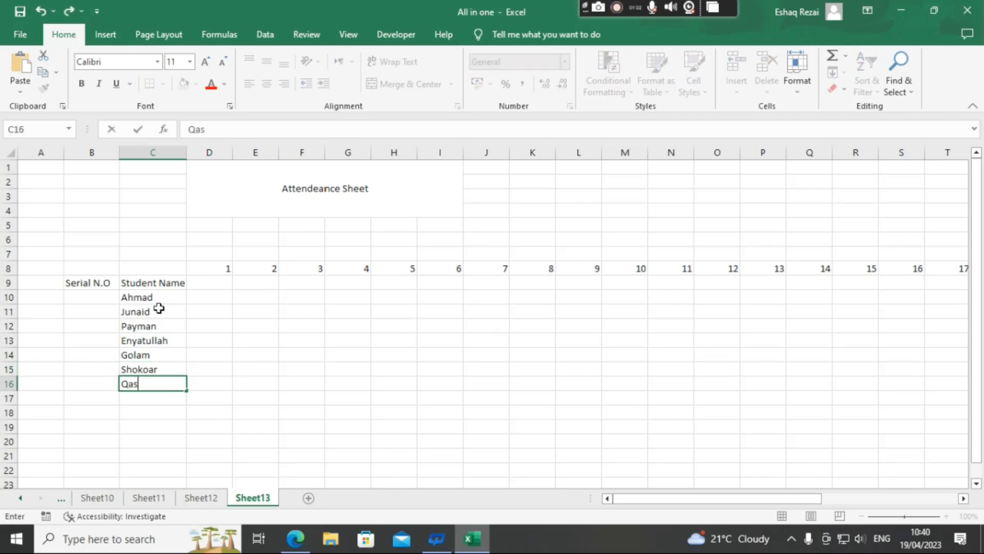
type("eam")
key("Return")
Step: Enter the eighth student's name in cell C17 and correct its spelling
type("N")
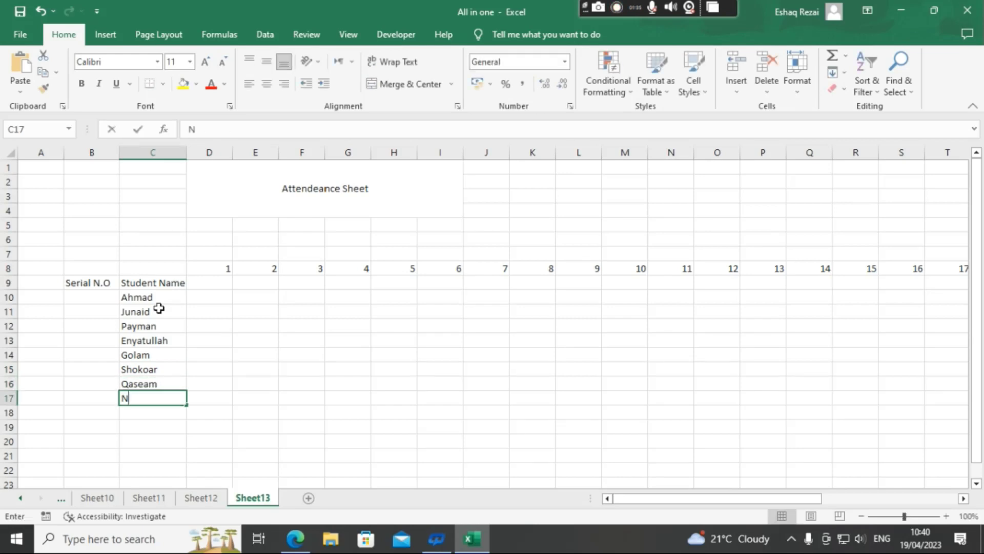
type("amw")
key("BackSpace")
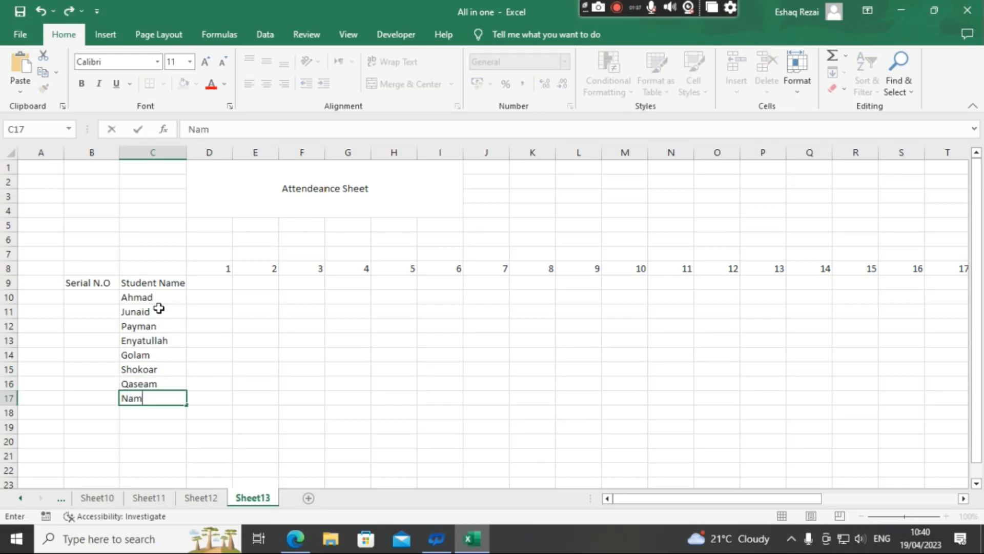
type("e")
key("Return")
key("Up")
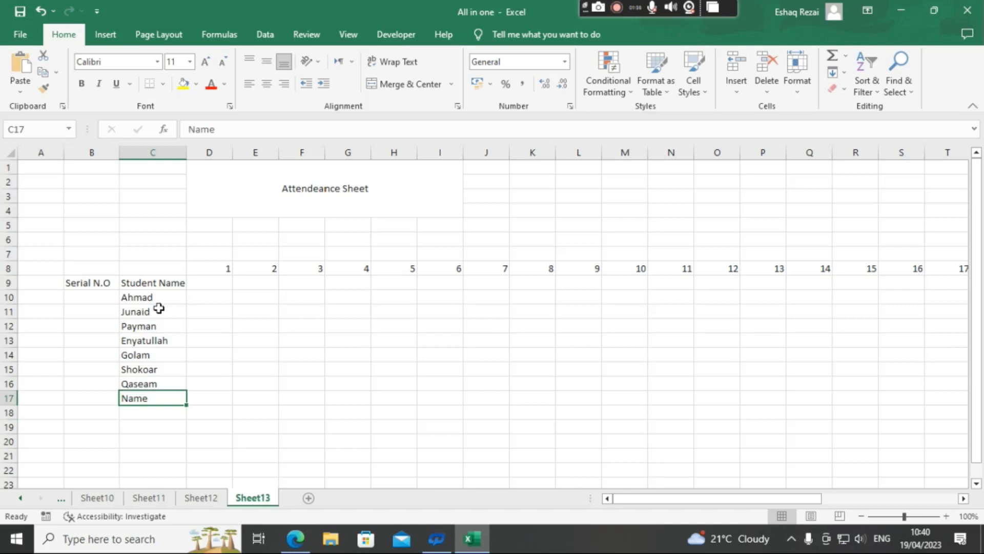
type("Namem")
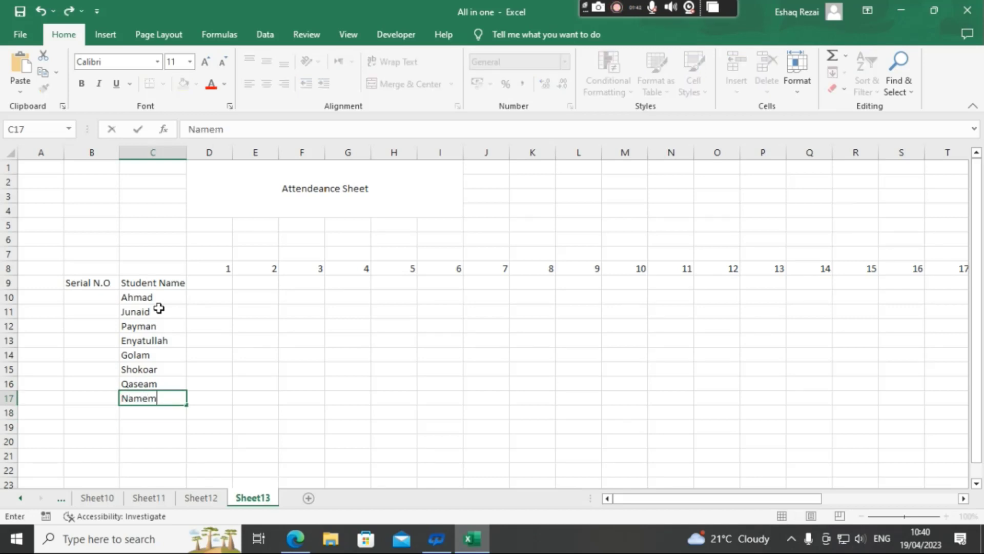
key("Return")
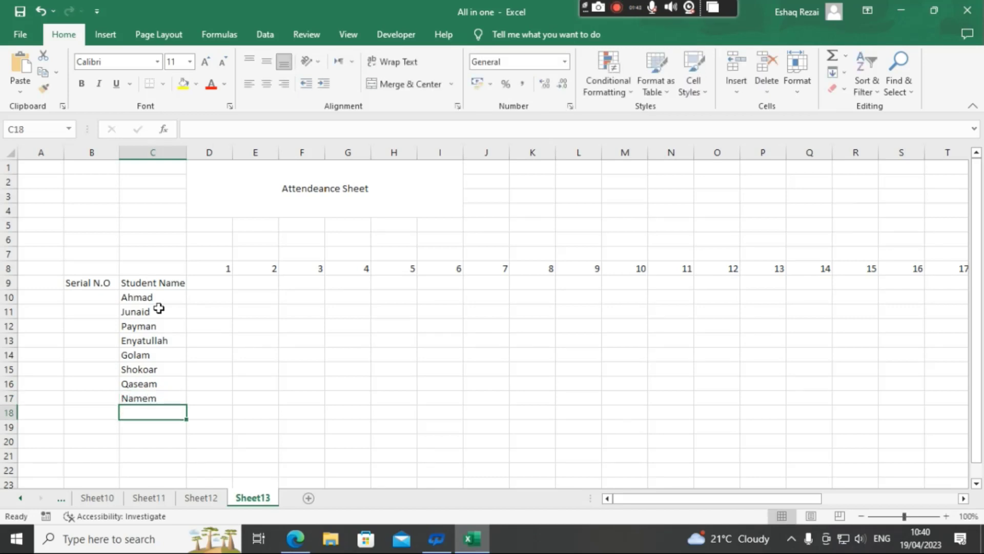
Step: Add four more students' names to the Student Name column, in cells C18 to C21
type("Rahm")
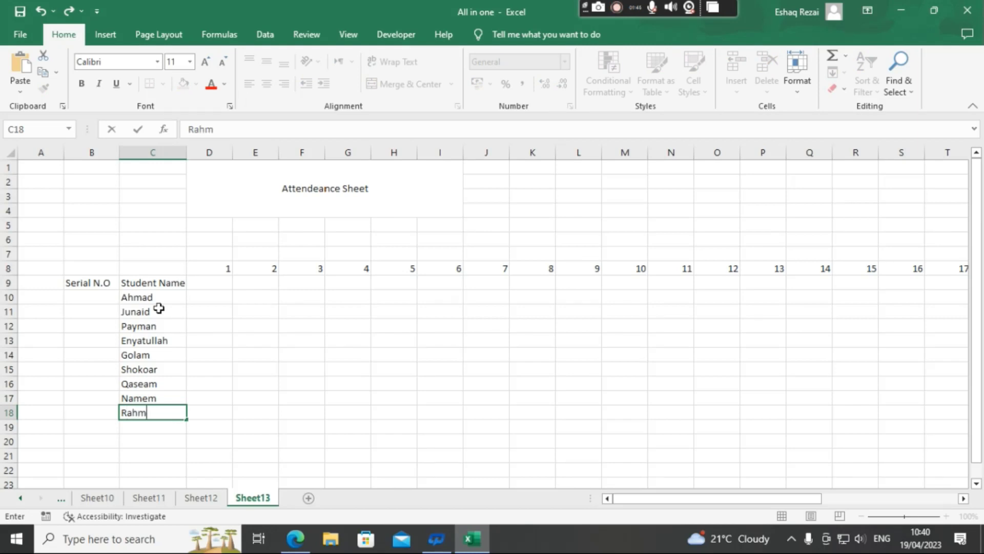
type("it")
key("Return")
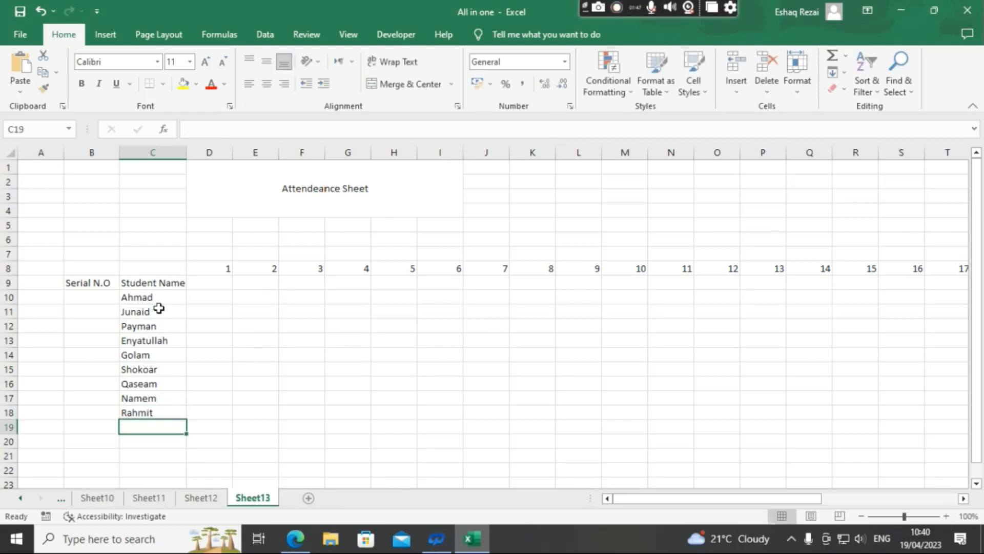
type("O")
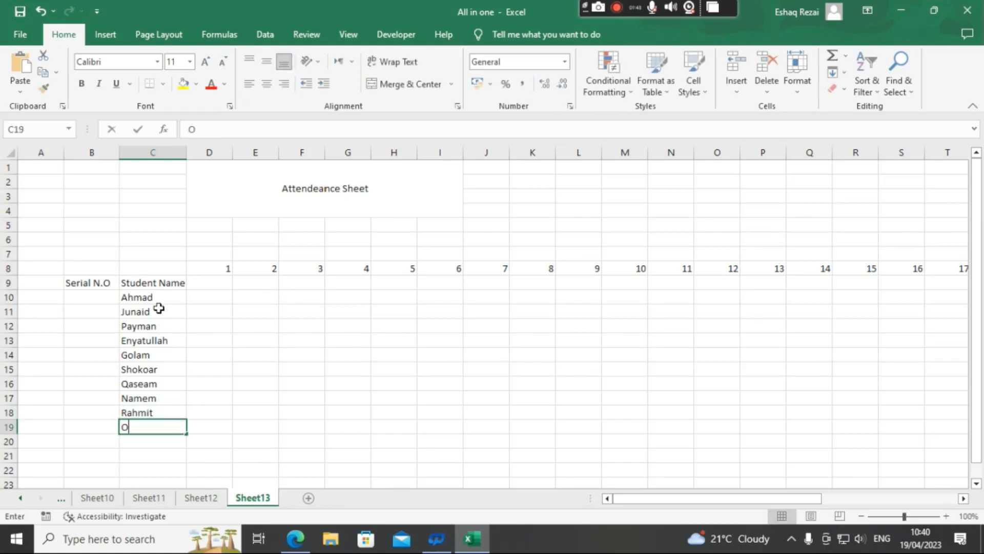
type("mar")
key("Return")
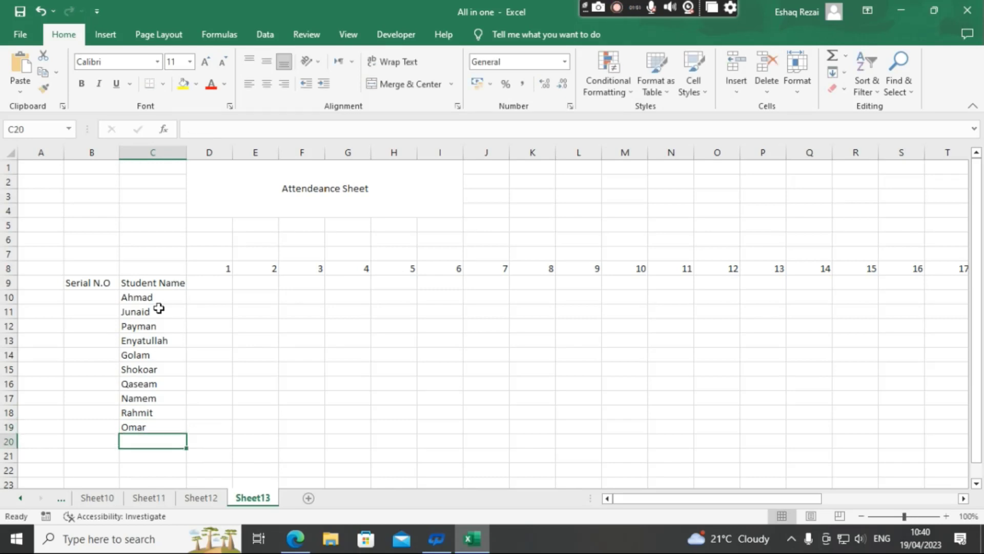
type("Reshad")
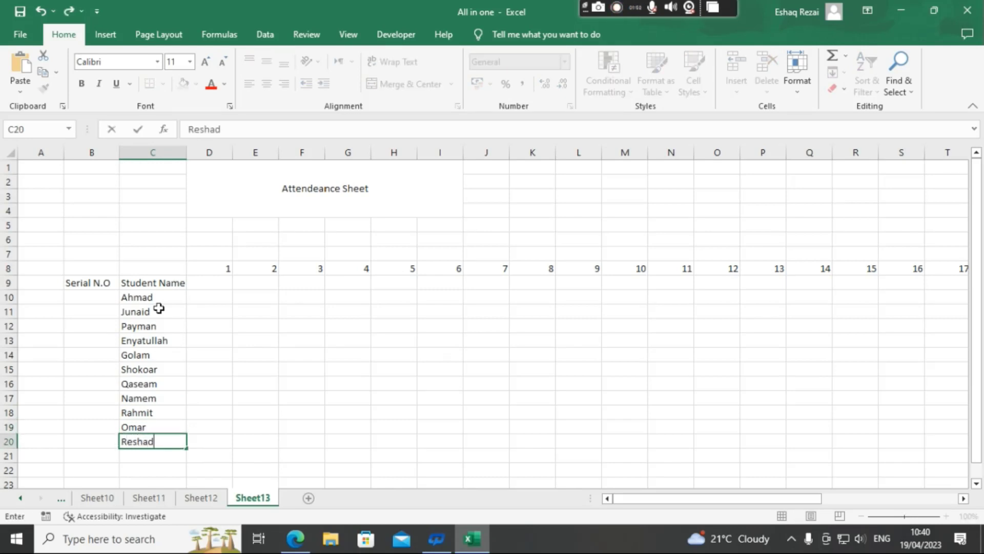
key("Return")
type("Far")
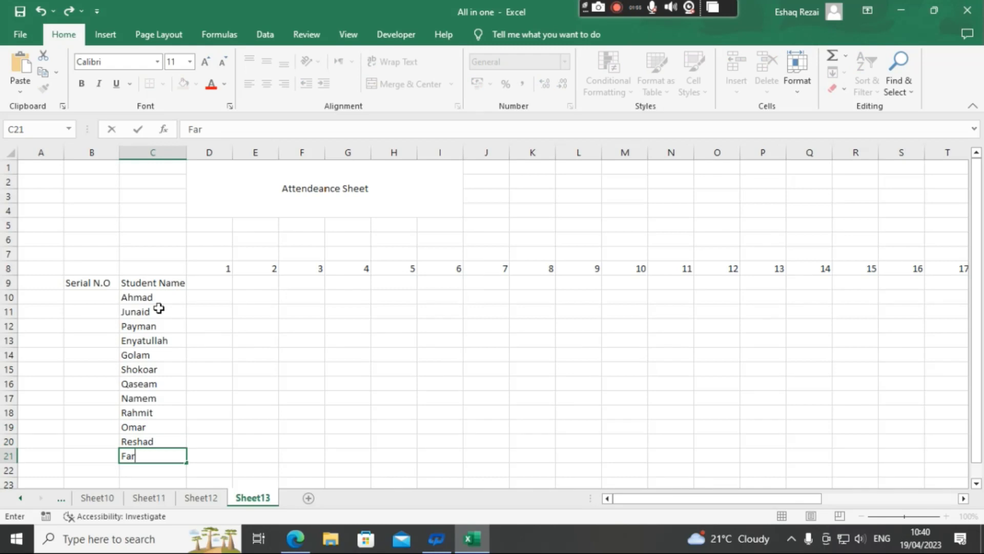
type("had")
key("Return")
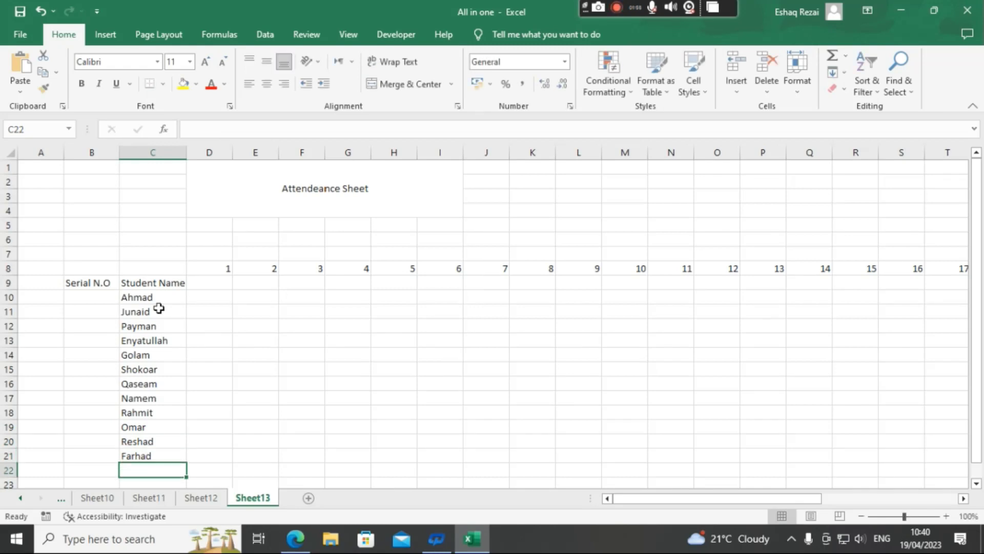
Step: Complete the student list with the last three names, in cells C22 to C24
type("Wasi")
key("Return")
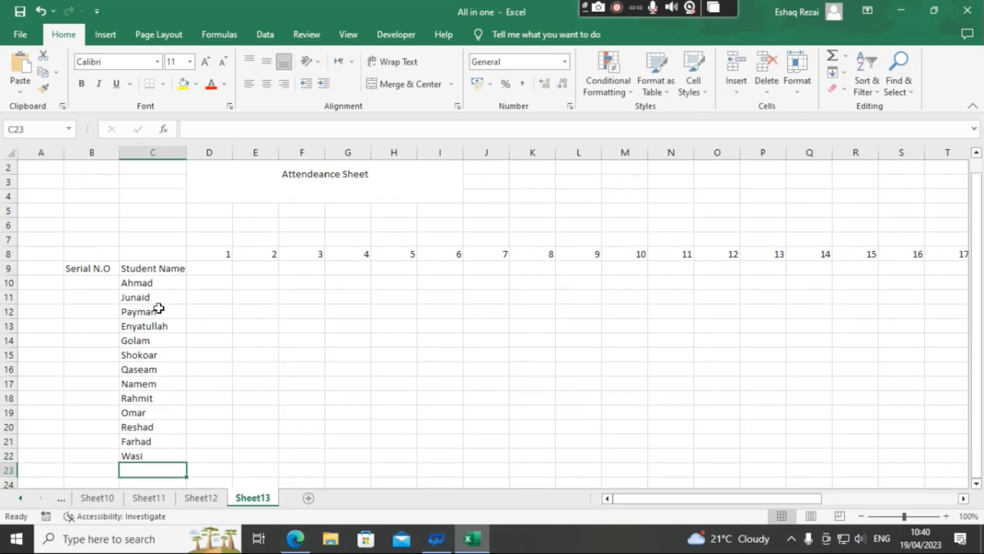
type("Mohm")
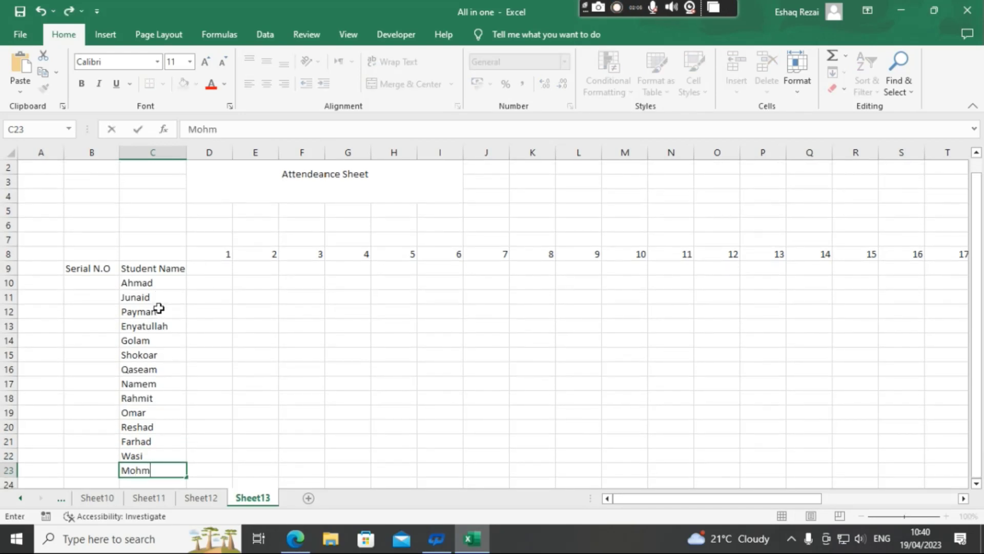
type("mad")
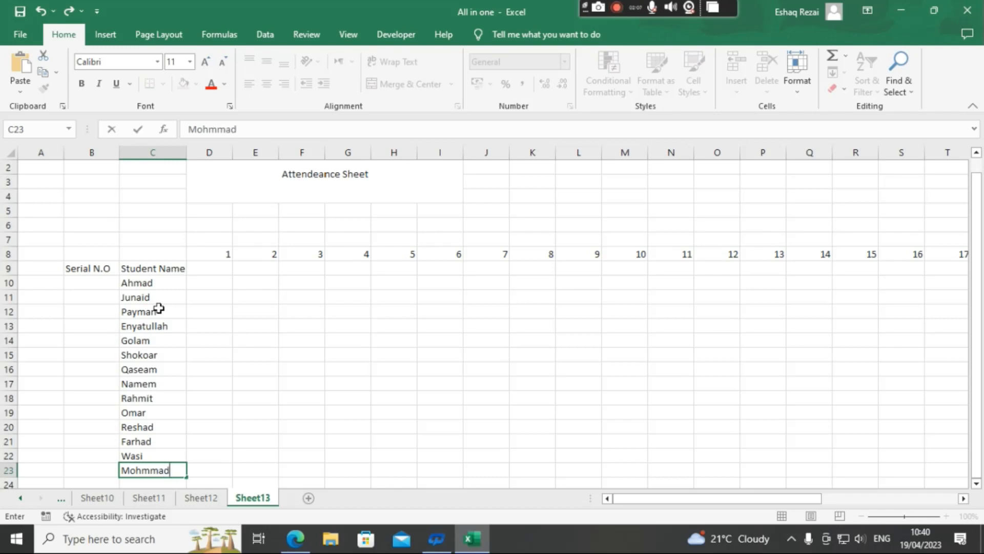
key("Return")
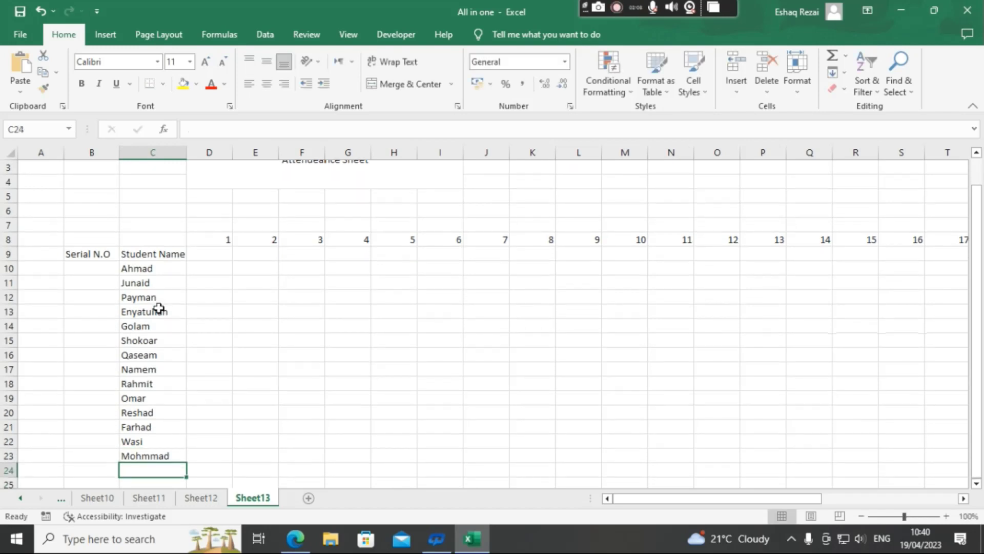
type("Kaream")
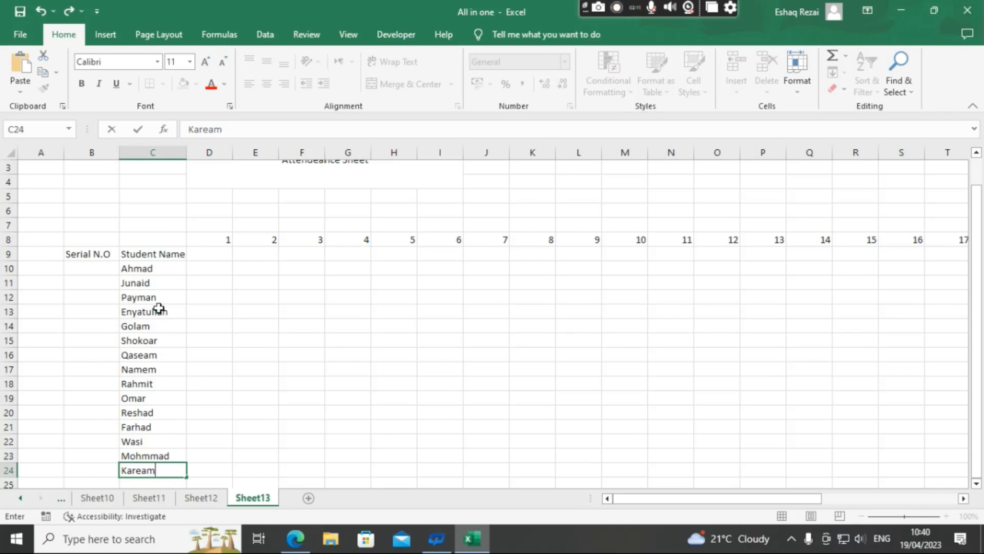
key("Return")
Step: Number the students 1 to 15 under Serial N.O, entering 1 in B10 and 2 in B11 and filling the series to B24
left_click(115, 252)
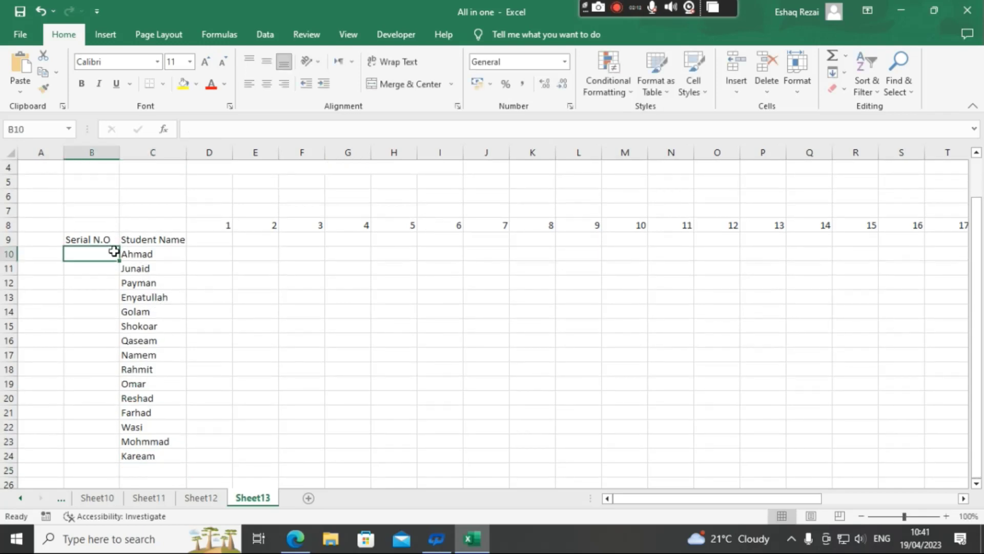
type("1")
key("Return")
type("2")
key("Return")
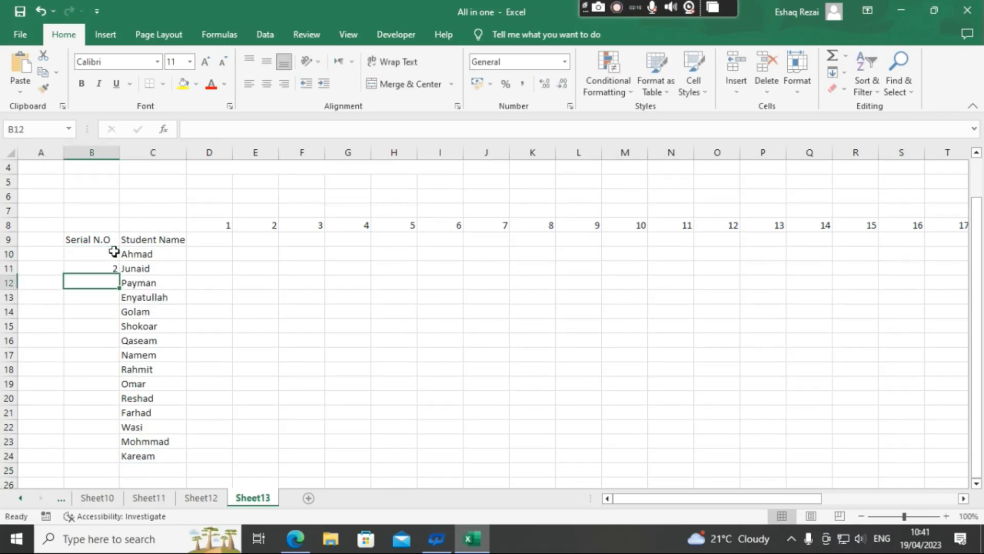
left_click_drag(114, 251, 129, 459)
Step: Enter the date 1-1-2023 in cell D9 and fill the daily dates across row 9 to AG9, under day number 30
left_click(222, 240)
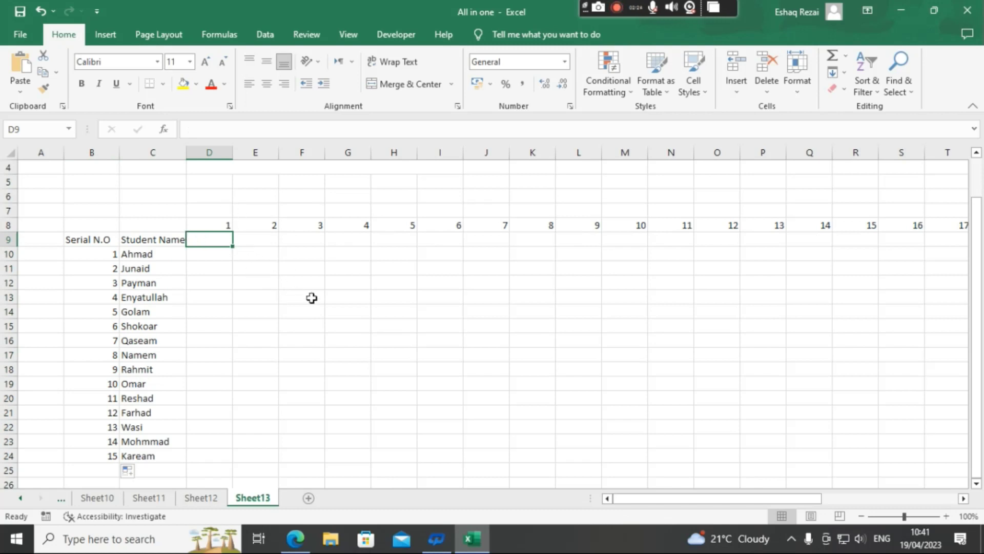
type("1-")
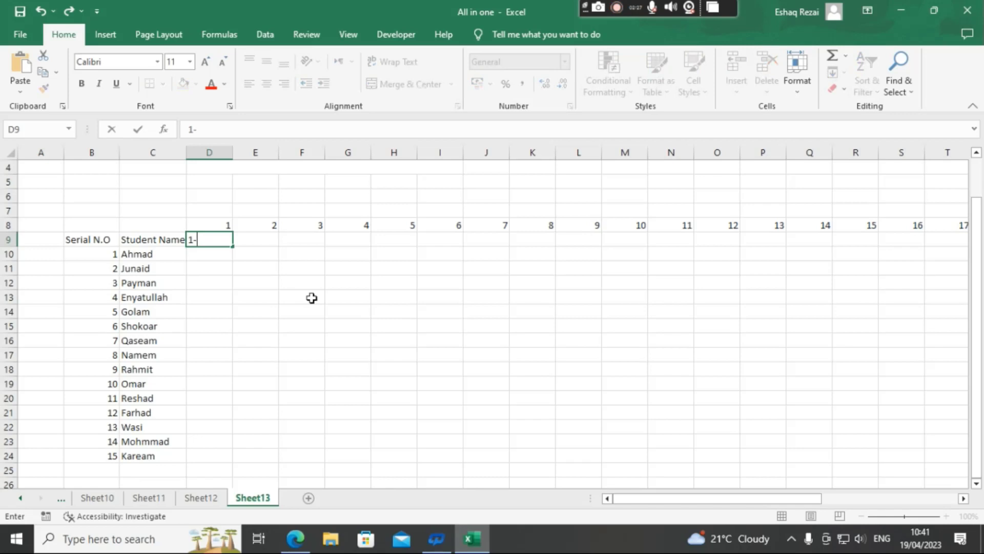
type("1-")
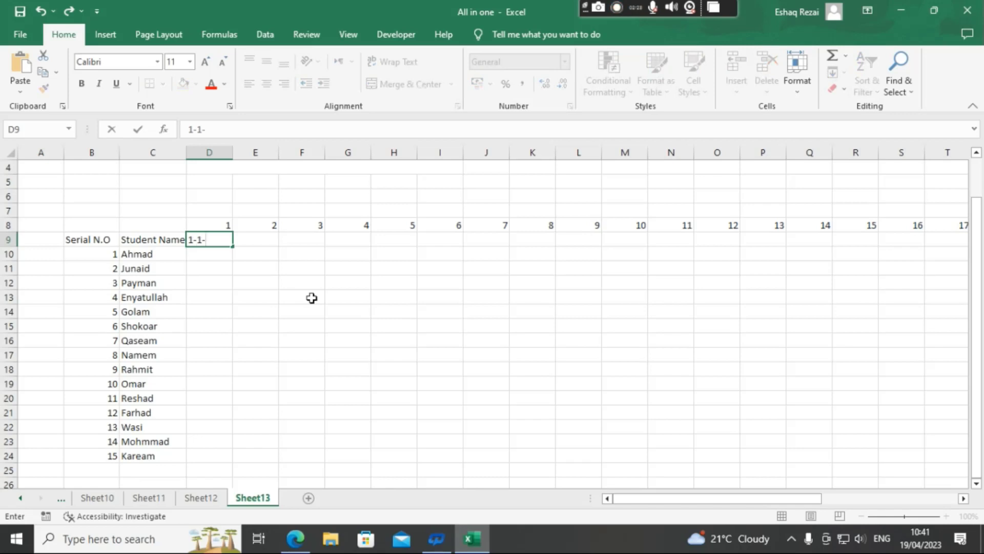
type("2023")
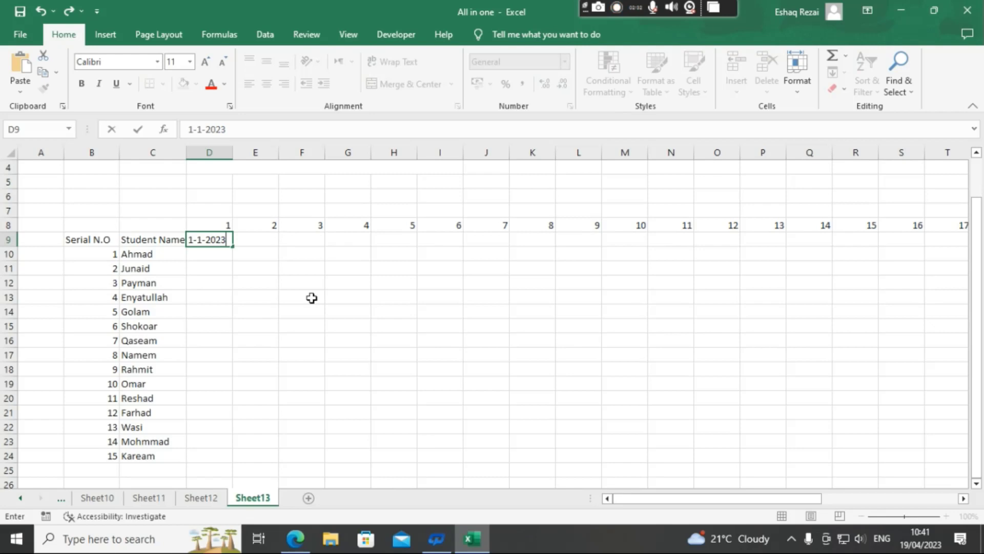
key("Return")
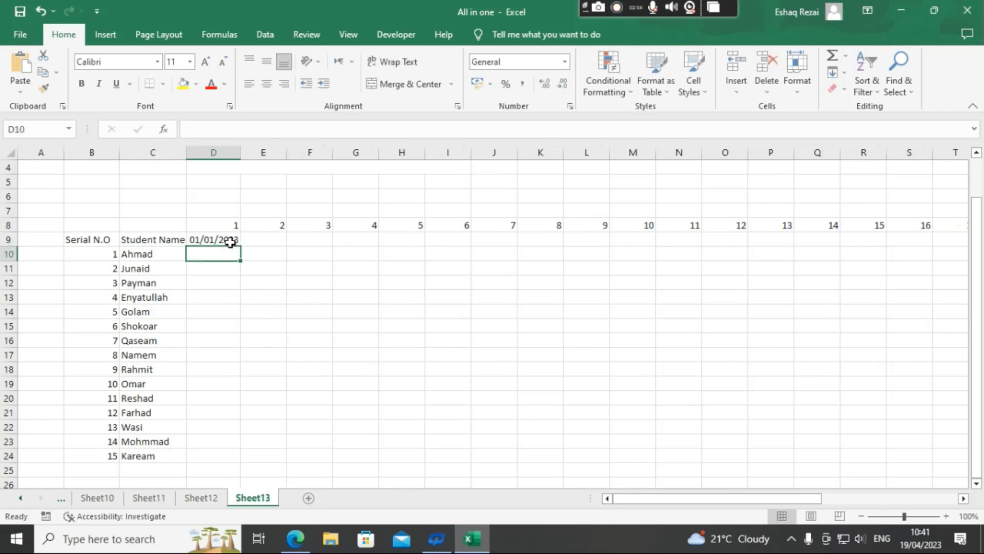
left_click(230, 241)
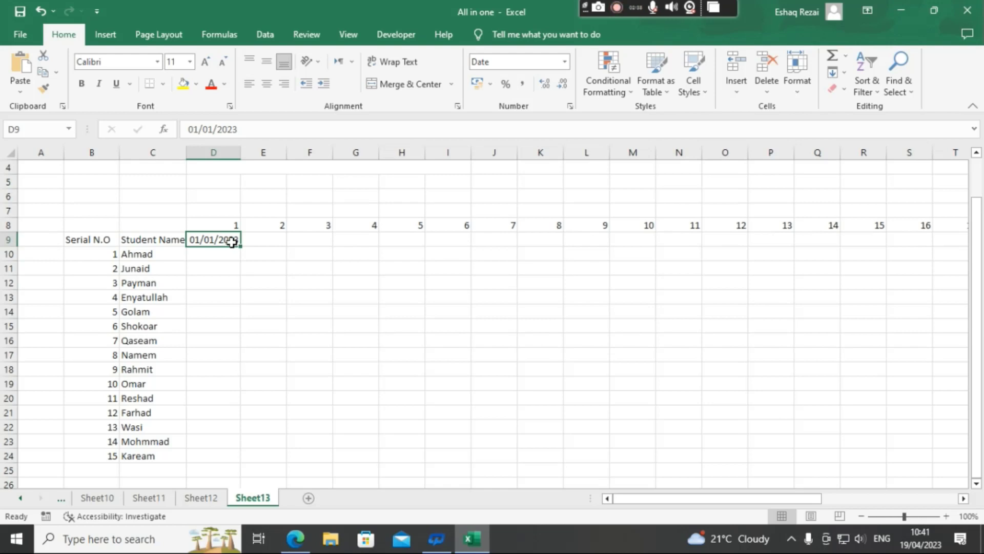
left_click_drag(240, 246, 893, 242)
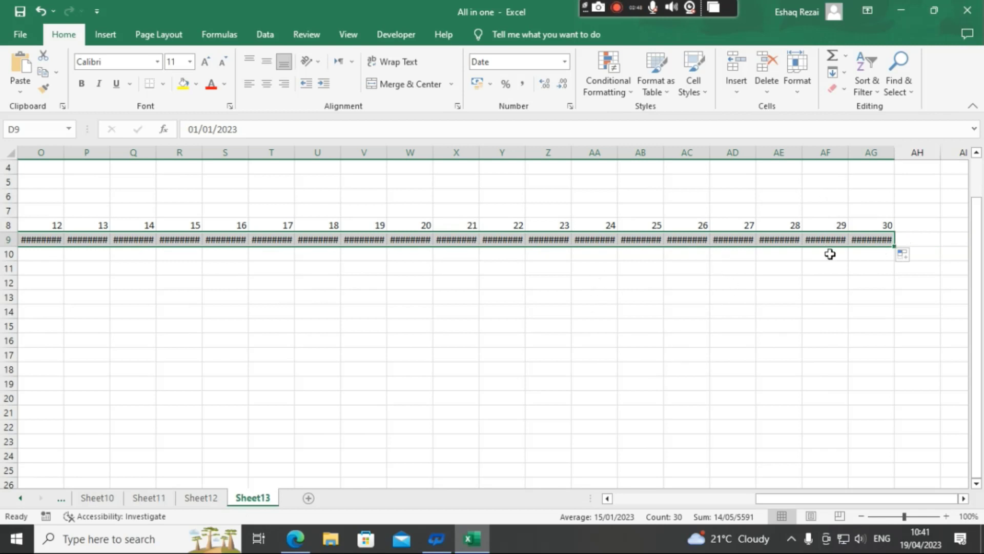
Step: Change the row 9 date fill from a series to Copy Cells, through AG9
left_click(903, 255)
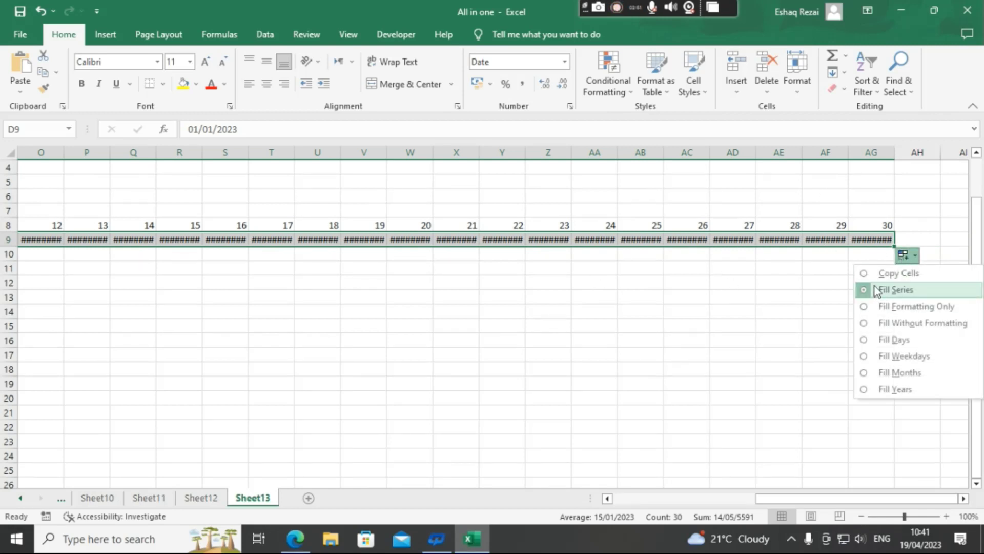
left_click(867, 274)
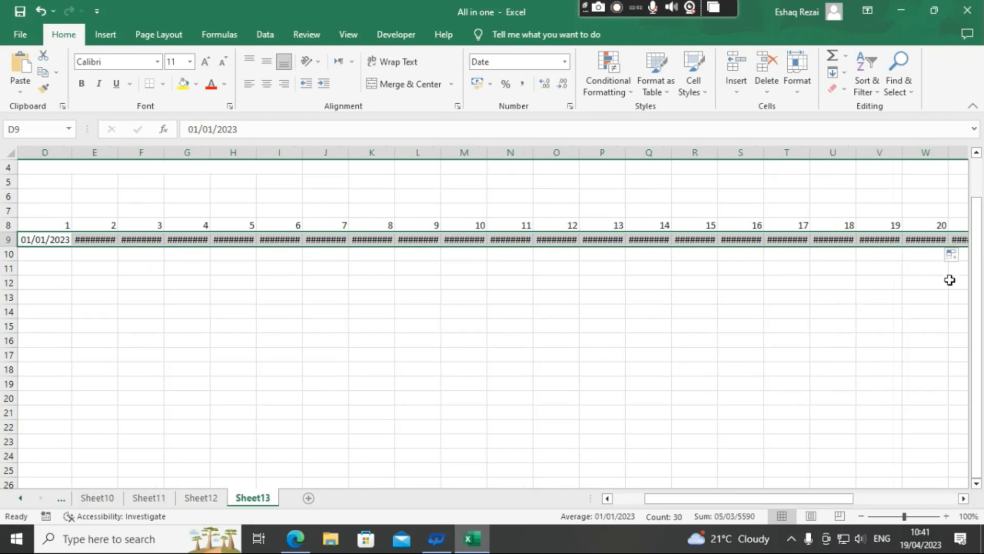
left_click_drag(809, 501, 943, 498)
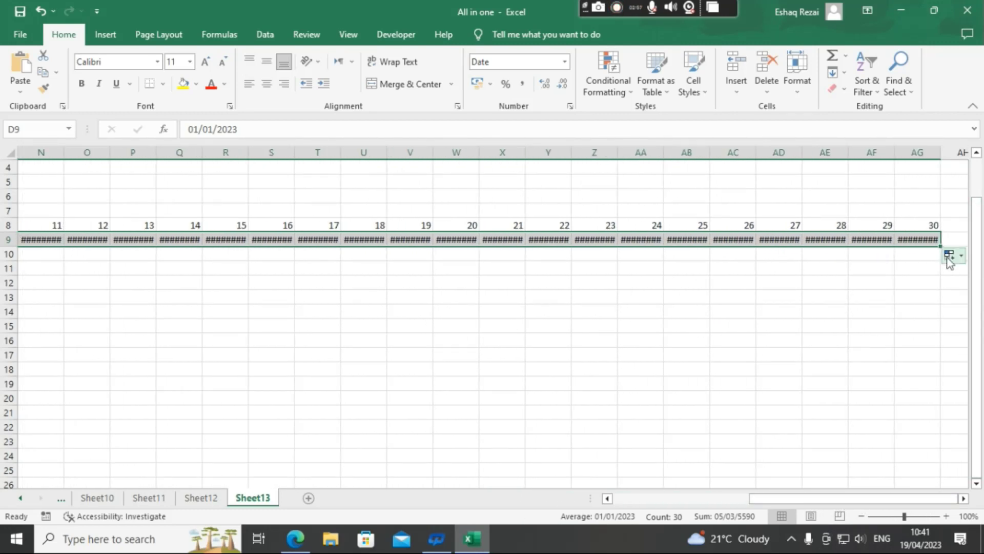
left_click(950, 255)
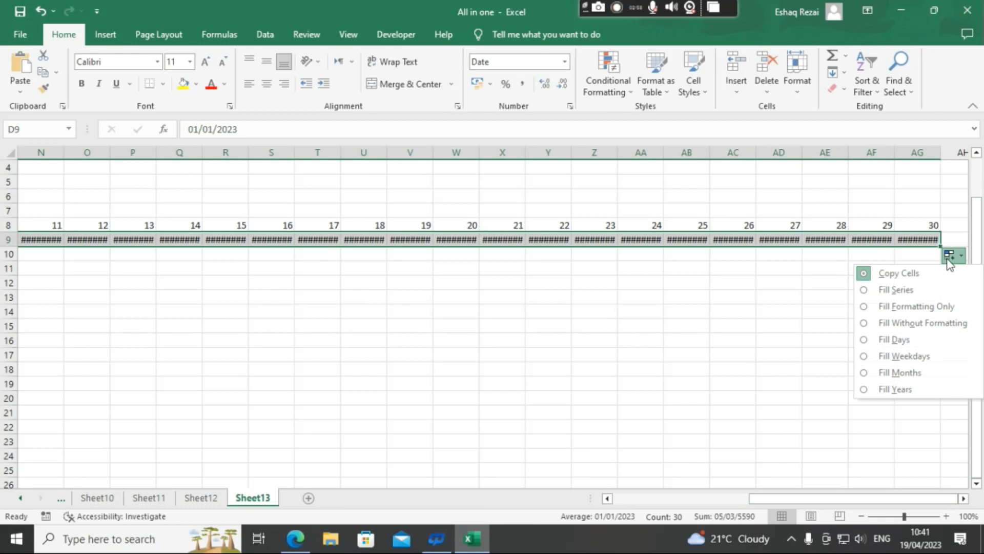
left_click(948, 257)
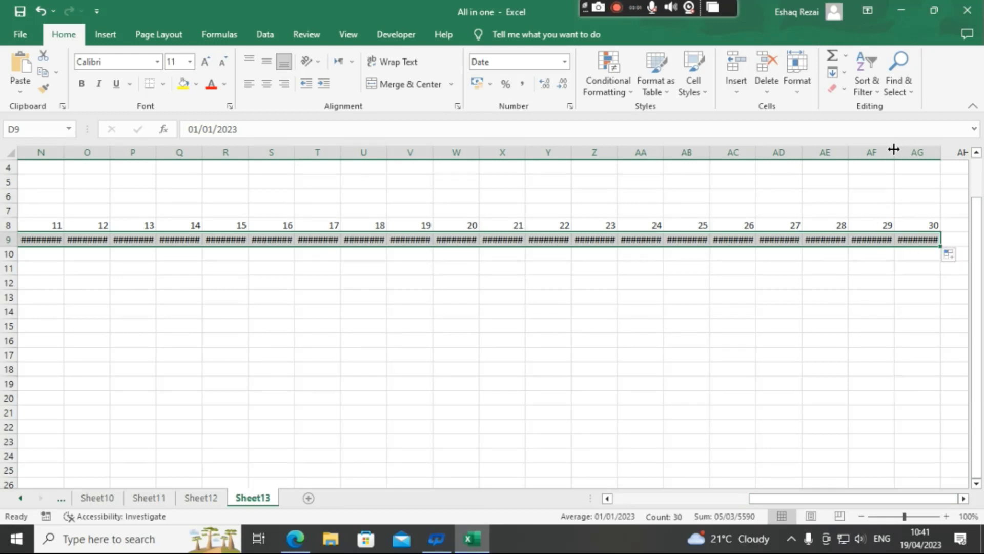
Step: Widen columns AE and AF, and define the custom number format ddd/dd/mm/yyyy for the dates in D9:AG9
mouse_move(894, 149)
left_mouse_down()
mouse_move(909, 152)
mouse_move(875, 152)
left_mouse_up()
right_click(853, 242)
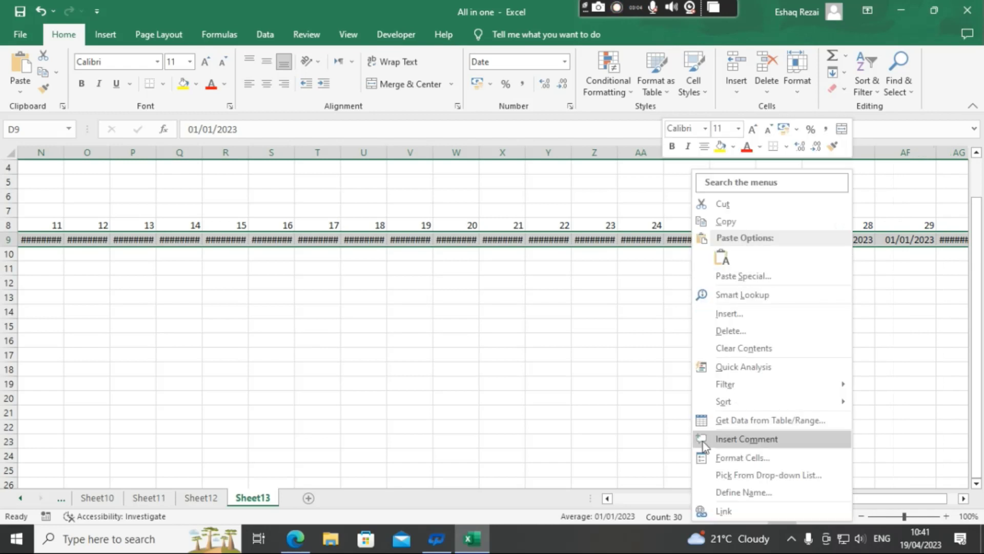
left_click(717, 457)
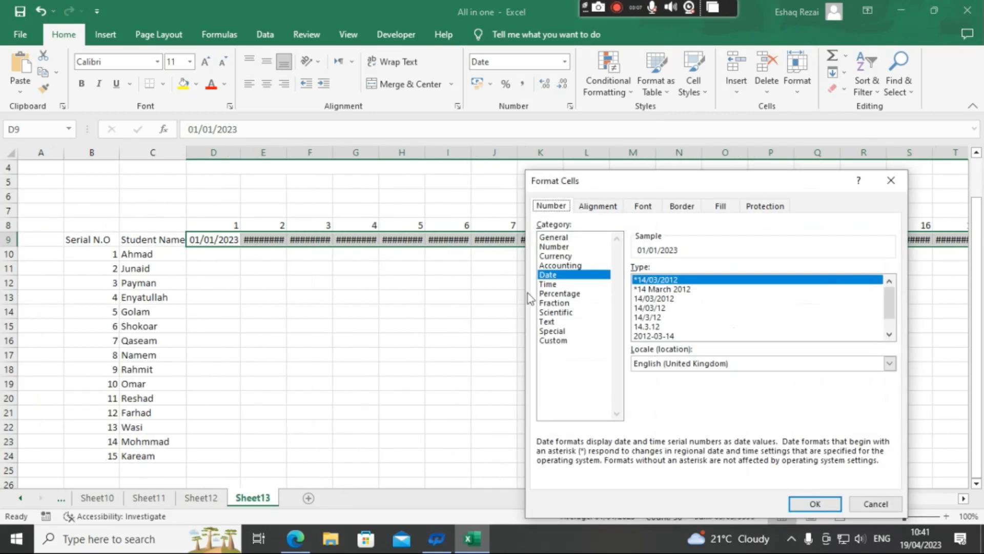
left_click(553, 340)
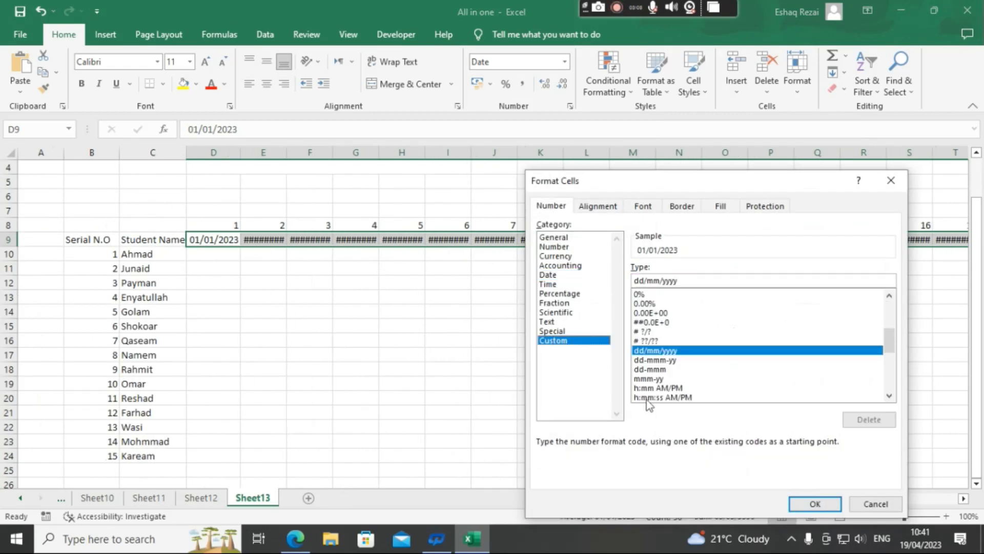
left_click(644, 280)
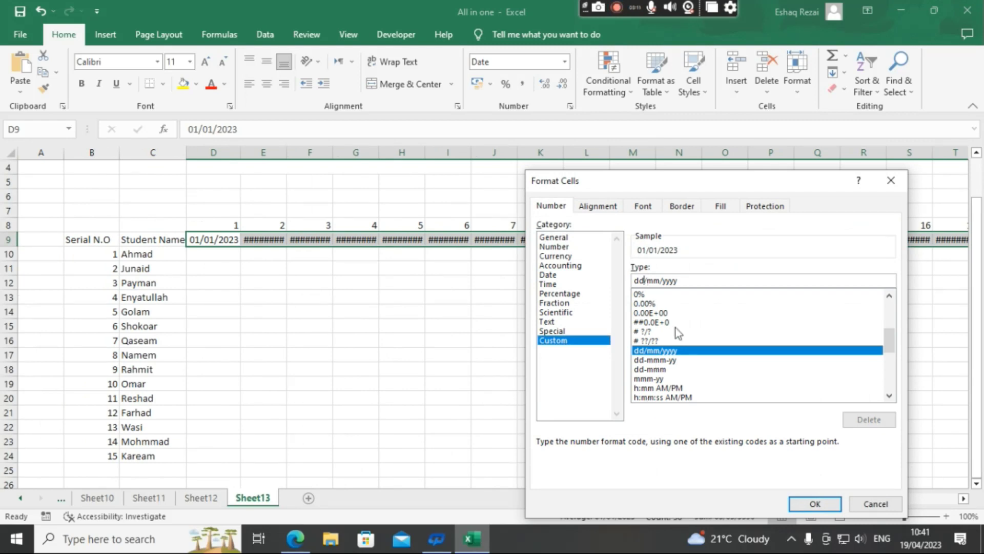
type("d")
key("Right")
key("Right")
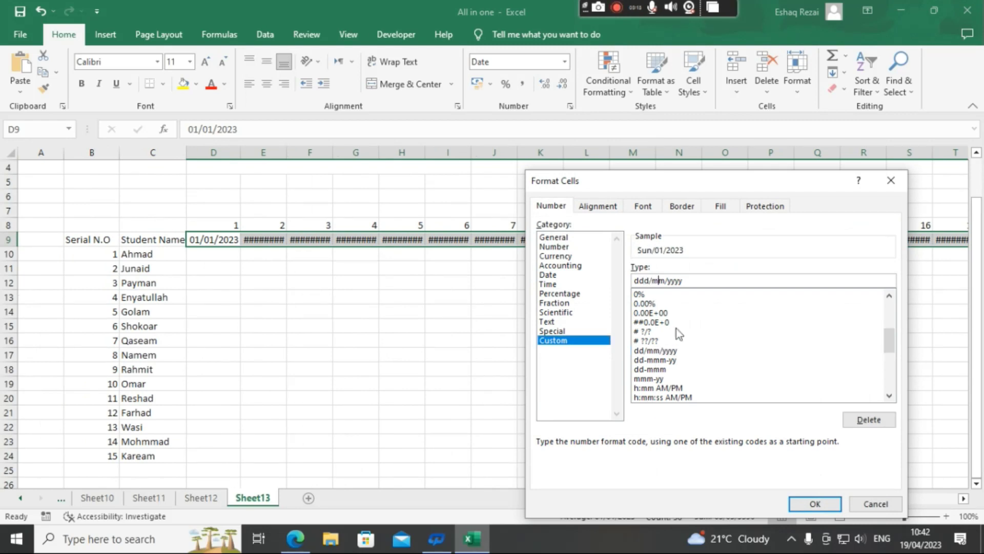
key("Left")
key("Left")
key("Right")
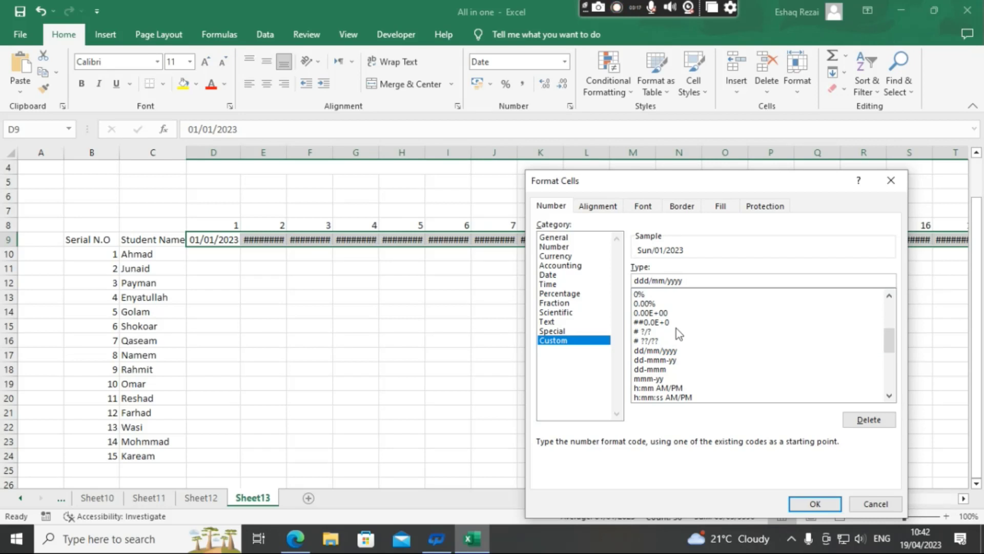
type("dd/")
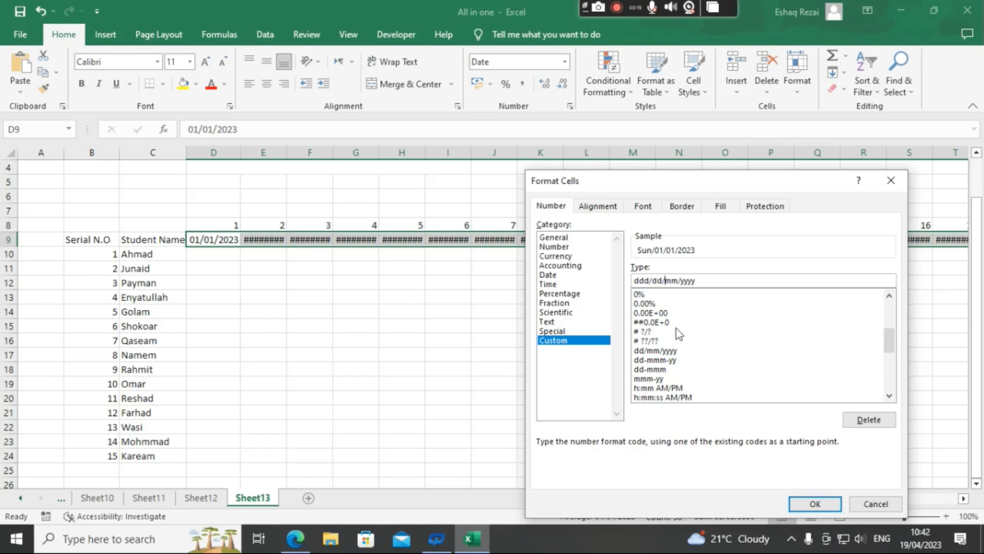
Step: Shorten the year in the custom date format to two digits, as ddd/dd/mm/yy, and apply it
key("Right")
key("Right")
key("Right")
key("Right")
key("Right")
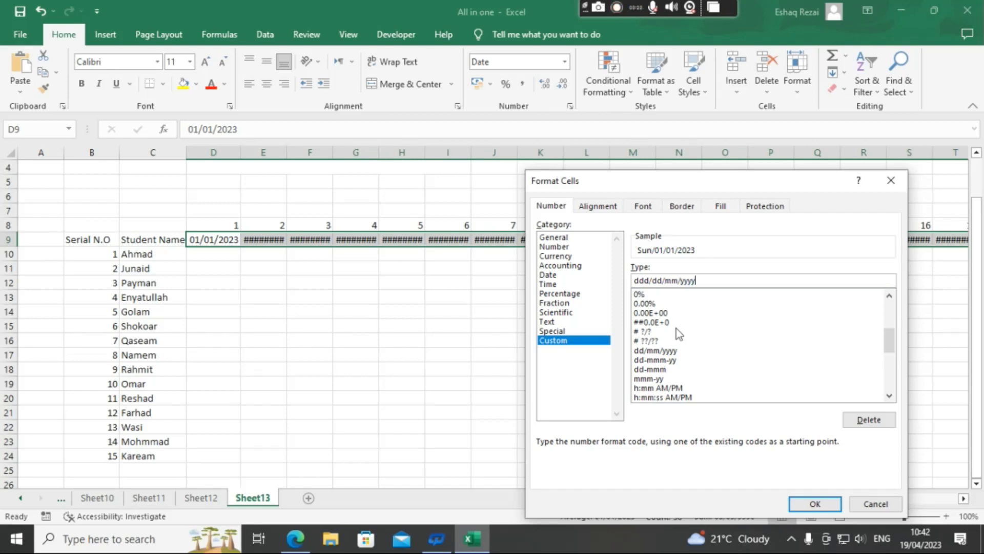
key("BackSpace")
key("BackSpace")
key("Return")
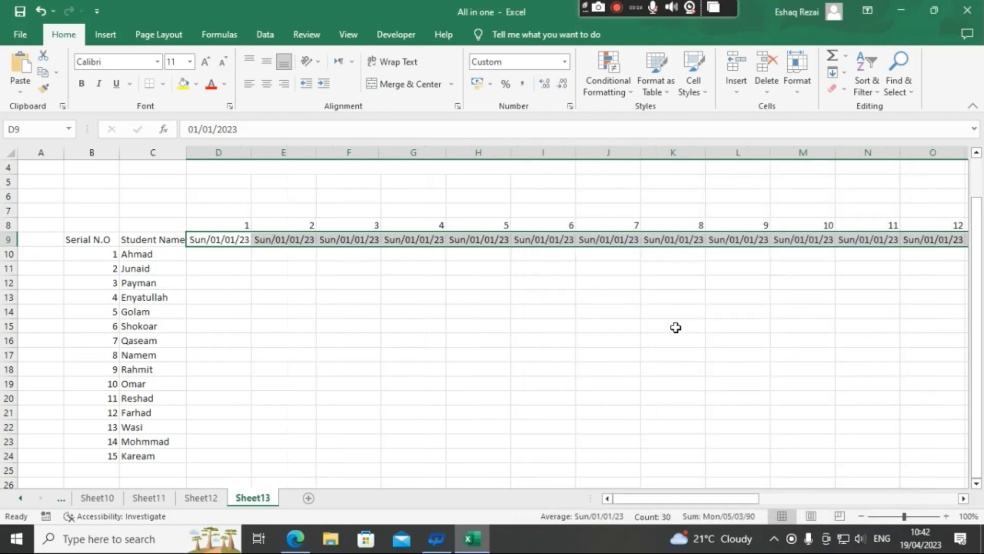
Step: Refill the daily date series from cell D9 across row 9 to AG9, under day number 30
left_click_drag(694, 500, 898, 523)
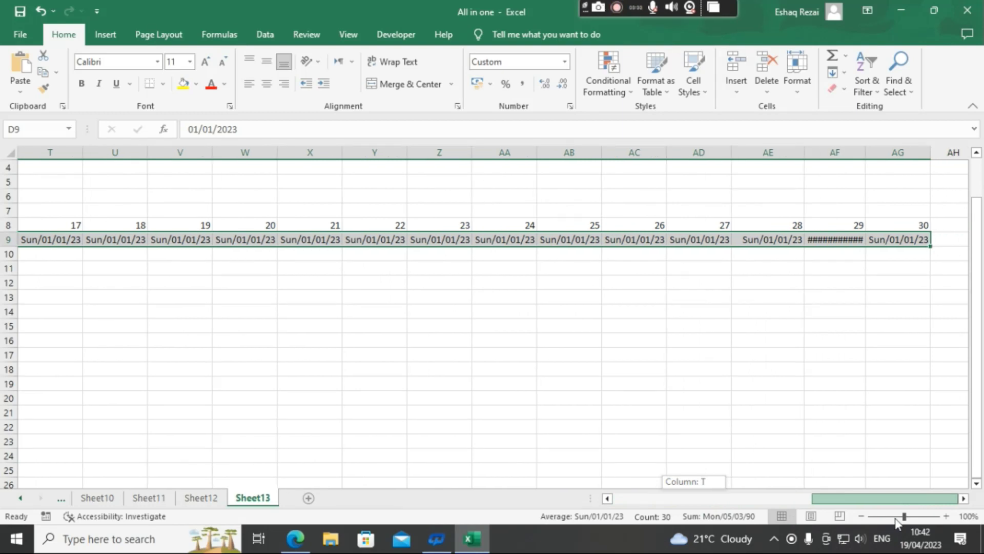
left_click_drag(896, 523, 599, 473)
left_click(232, 240)
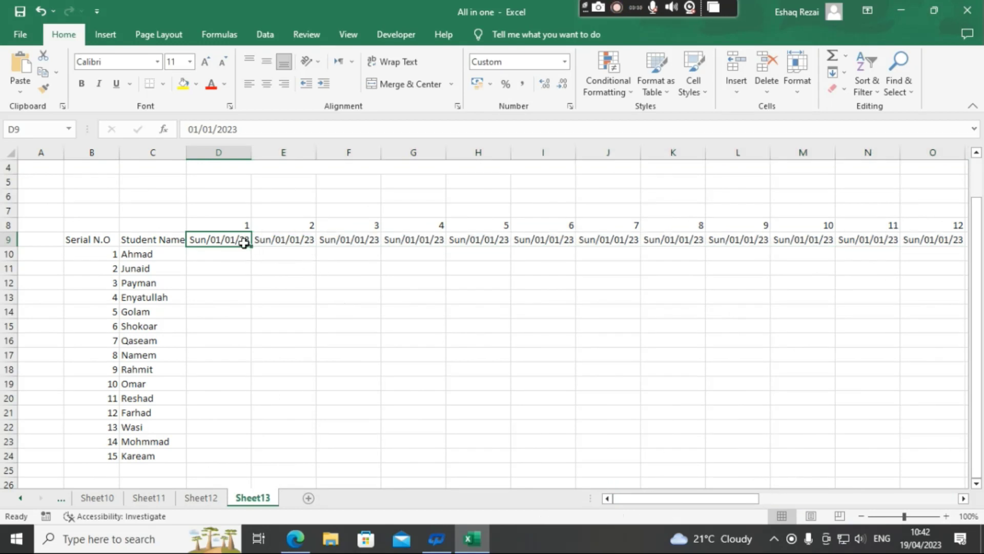
left_click_drag(249, 246, 911, 224)
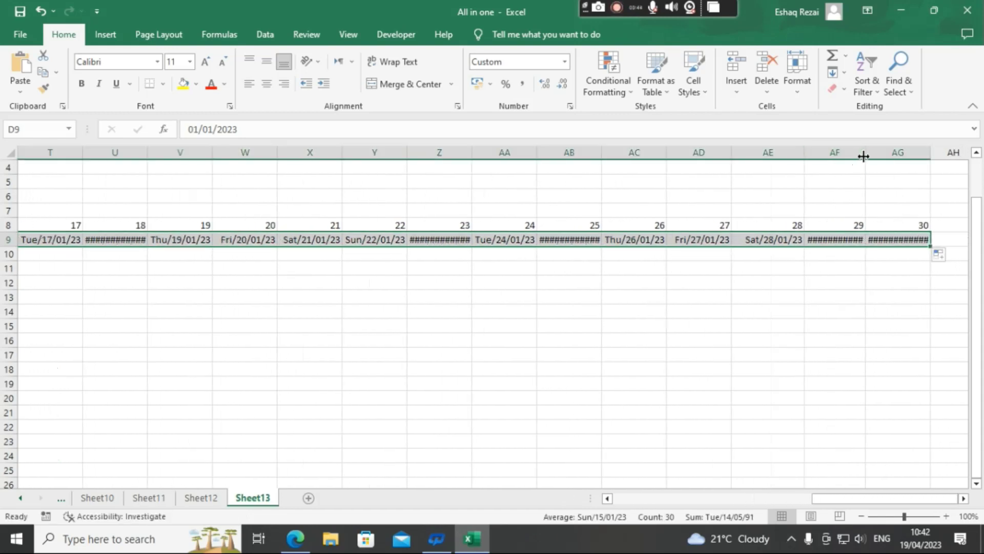
Step: Widen columns AF, AG, AB, Z and U so their dates in row 9 fit
left_click_drag(866, 156, 879, 156)
left_click_drag(948, 156, 966, 156)
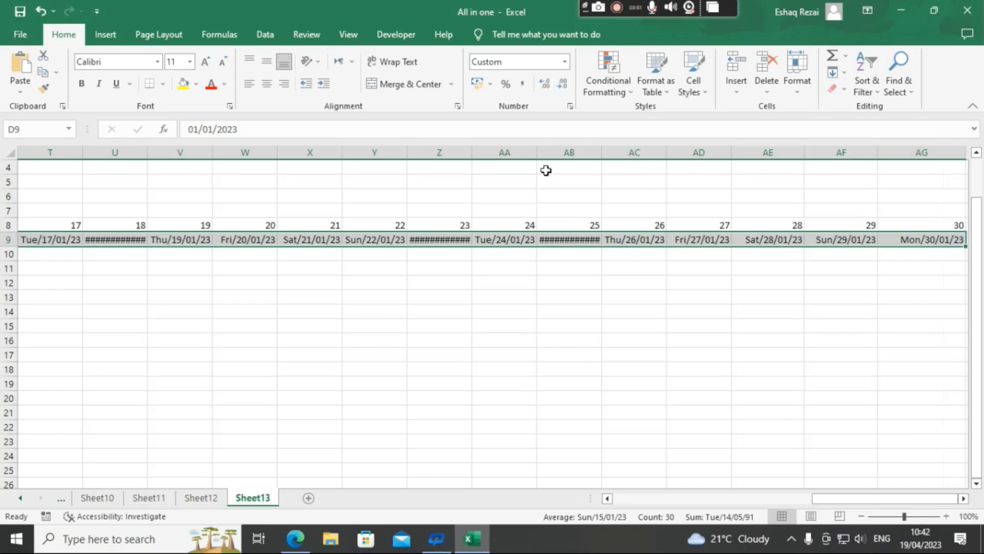
left_click_drag(602, 158, 615, 160)
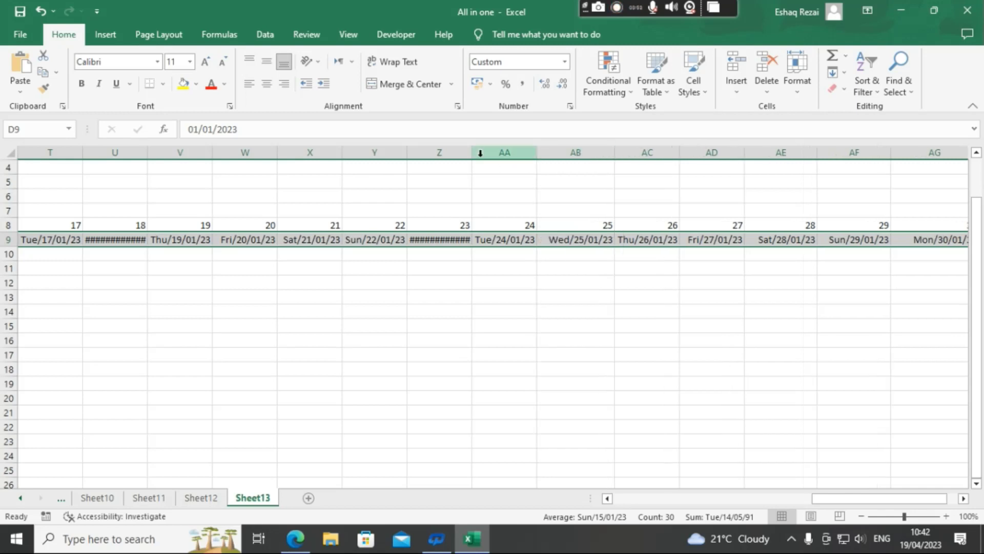
left_click_drag(471, 152, 492, 152)
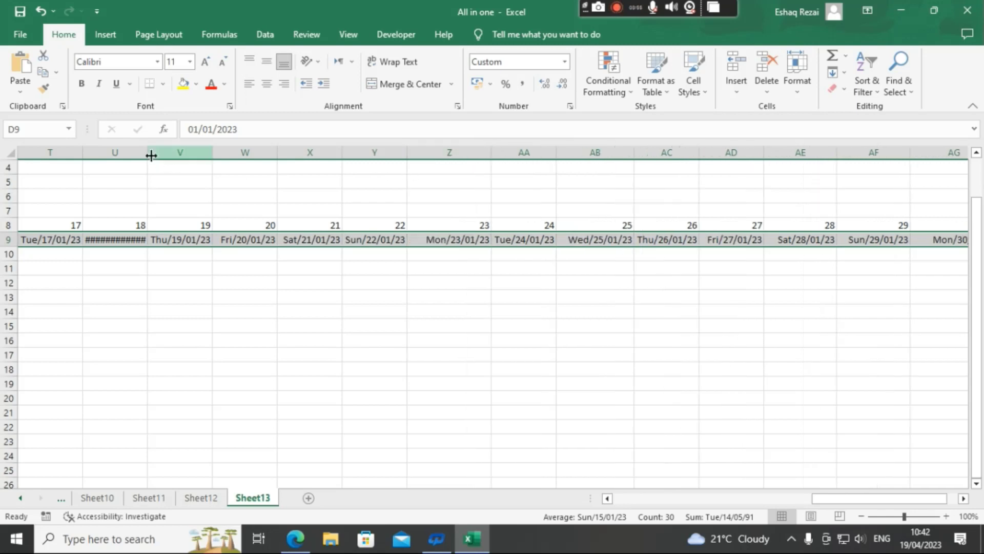
left_click_drag(148, 153, 177, 154)
Step: Widen columns S, N, L, G and E to fit their dates in row 9
left_click_drag(812, 504, 700, 497)
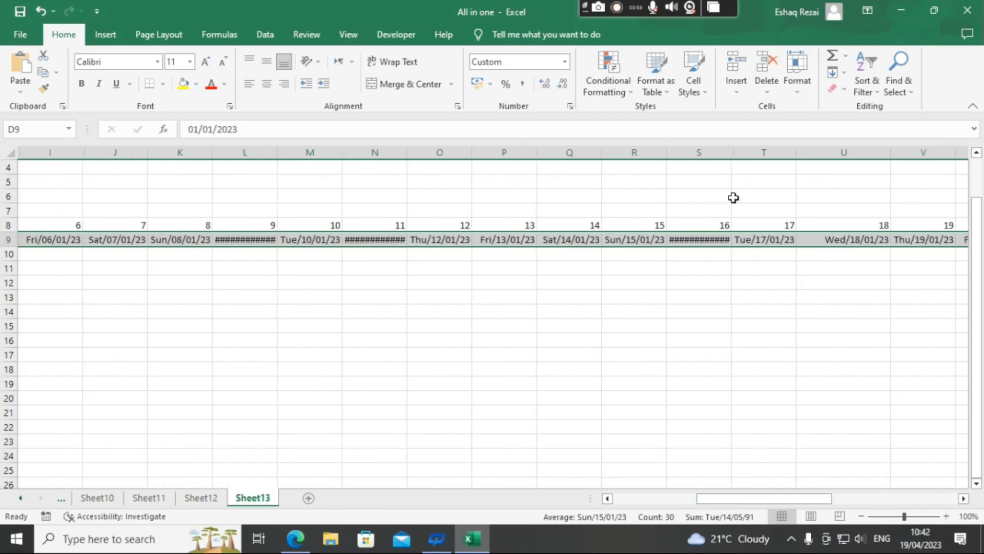
left_click_drag(731, 152, 747, 152)
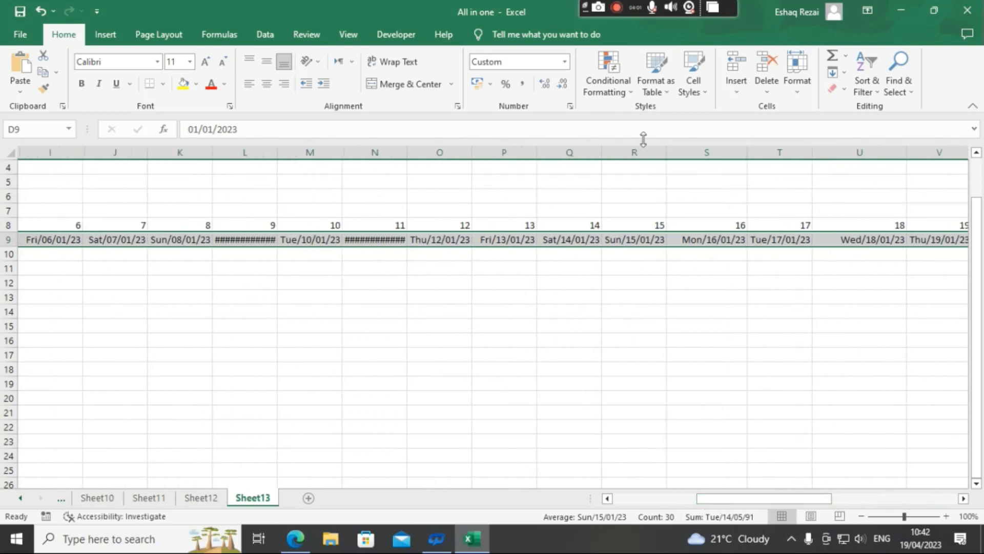
left_click_drag(408, 151, 430, 152)
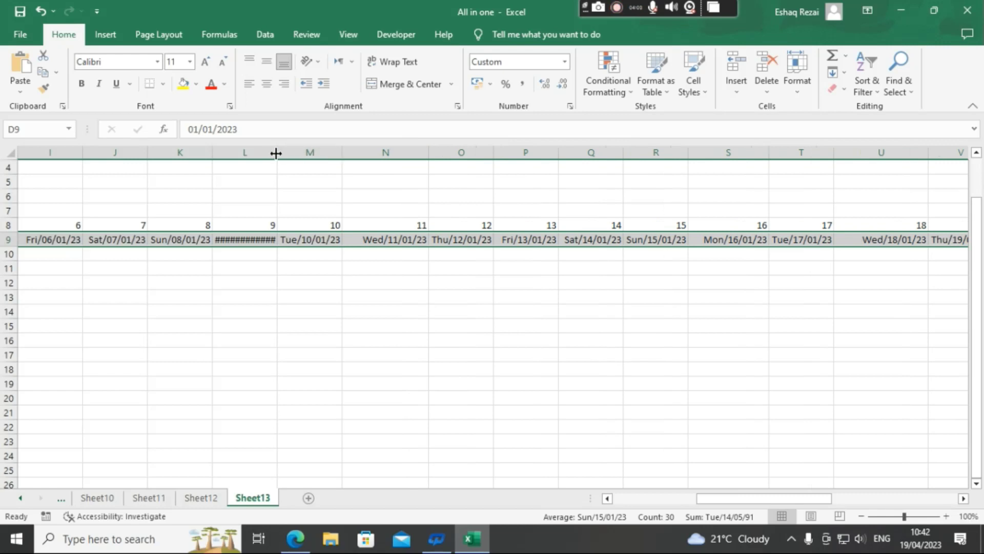
left_click_drag(277, 153, 308, 154)
left_click_drag(688, 505, 652, 501)
left_click_drag(446, 153, 464, 153)
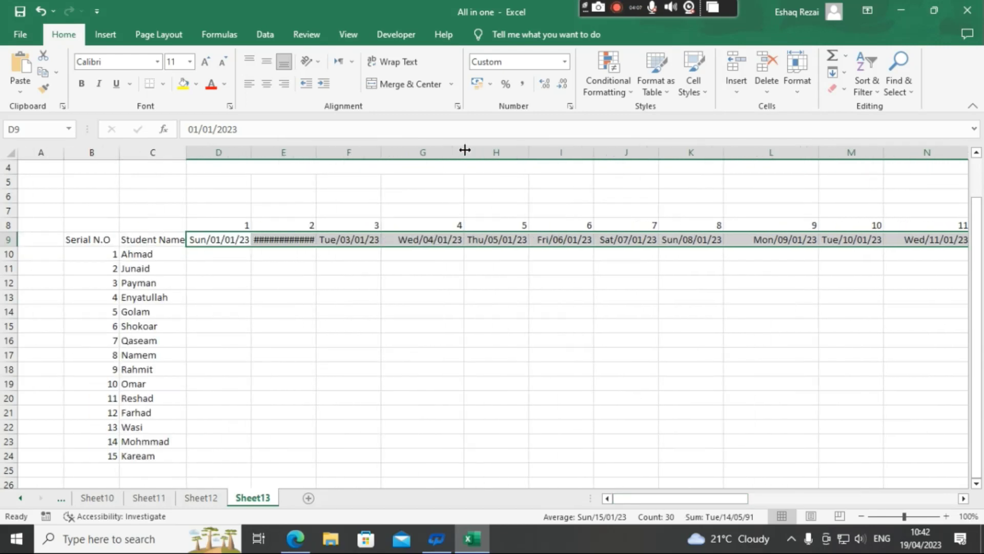
left_click_drag(319, 154, 332, 153)
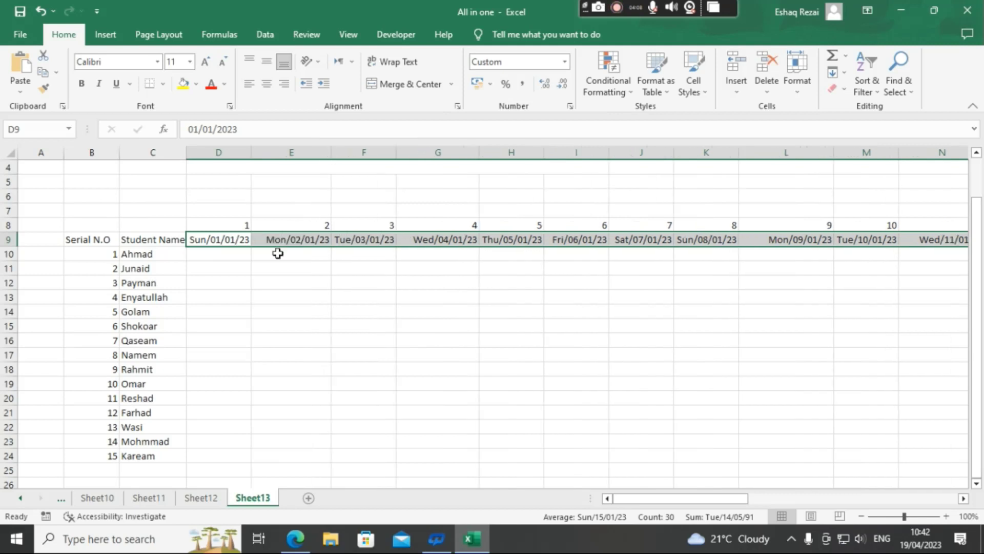
Step: Enter the heading "Total Present" in cell AH9, right after the last date
left_click(238, 256)
left_click_drag(645, 500, 907, 495)
left_click(931, 223)
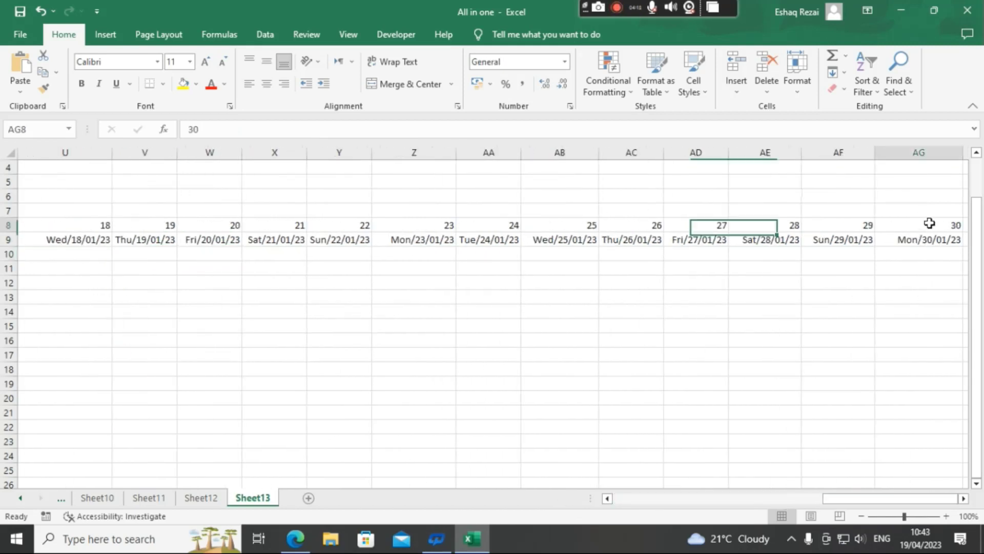
key("Right")
key("Right")
key("Down")
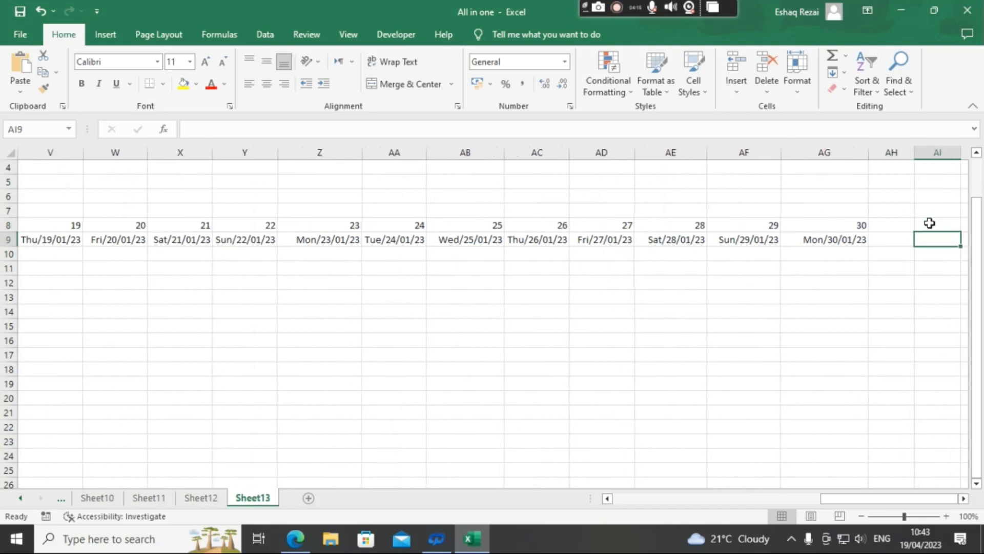
key("Left")
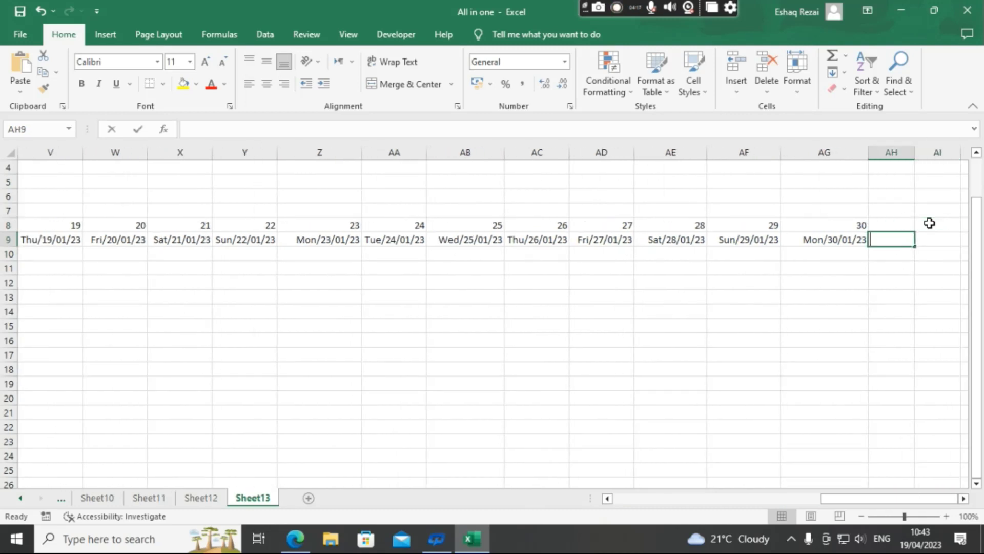
type("Total")
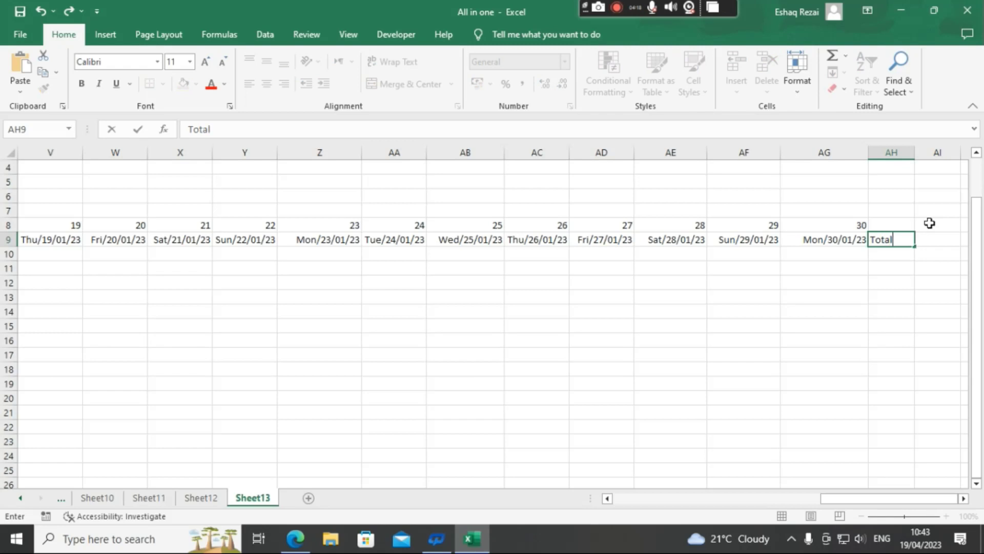
key("Right")
key("Left")
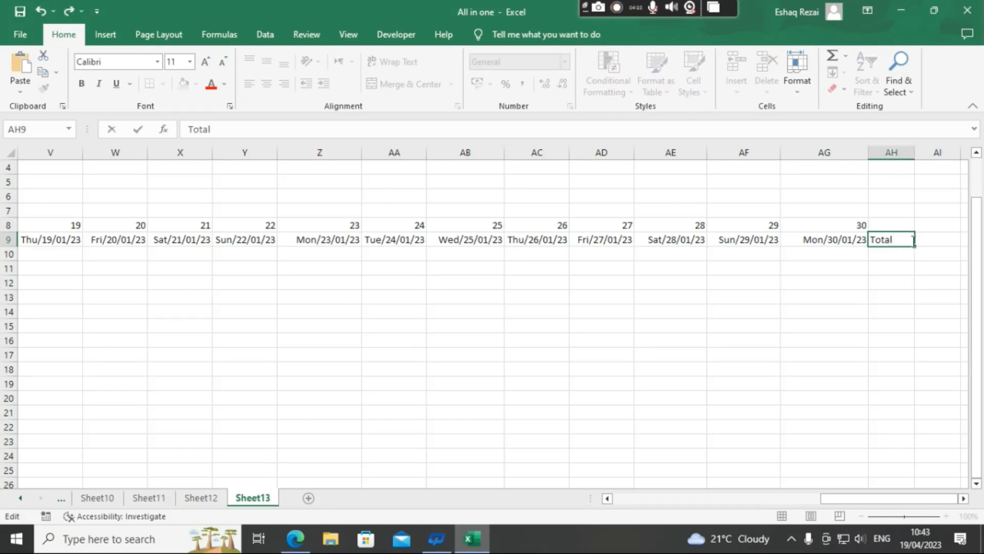
type("Present")
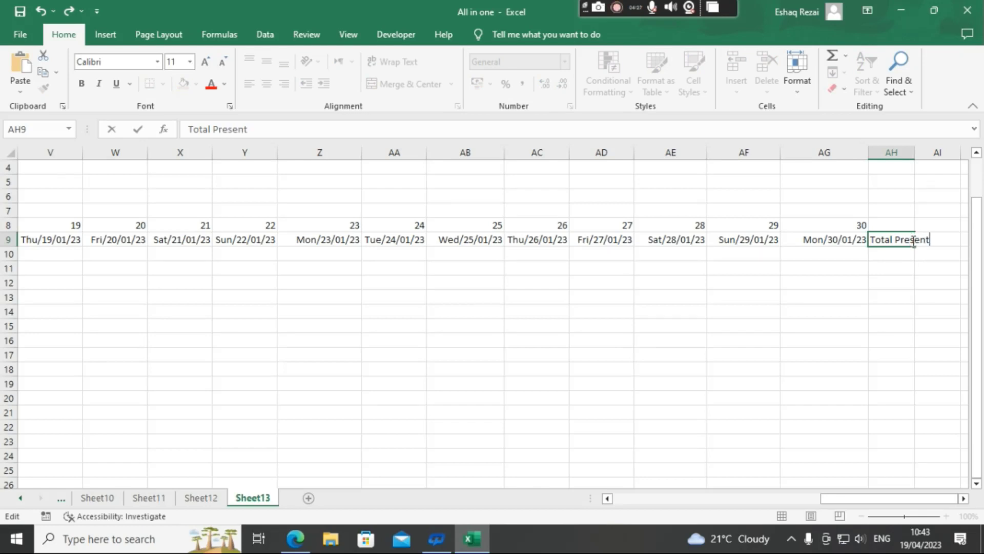
Step: Enter the heading "Total Absent" in cell AI9
left_click(917, 240)
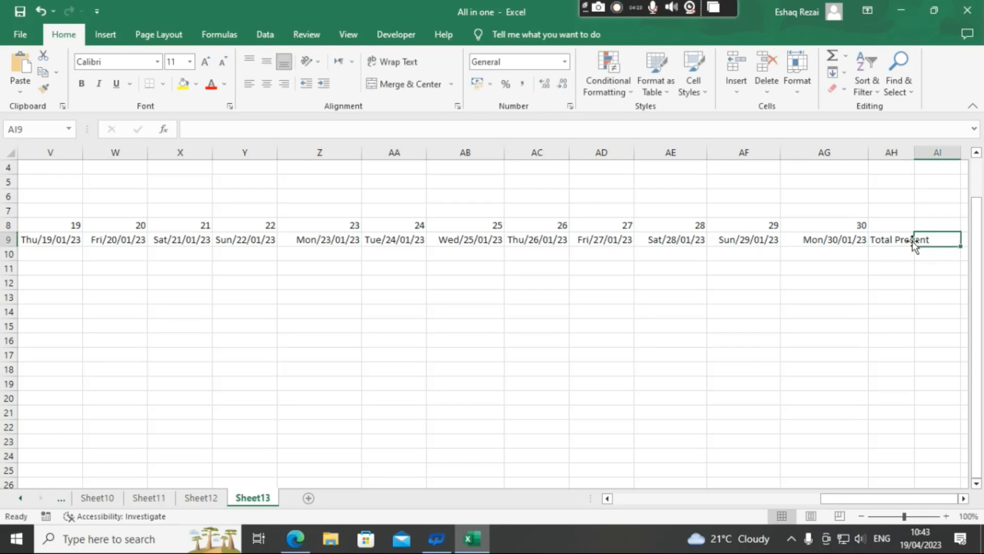
type("Total")
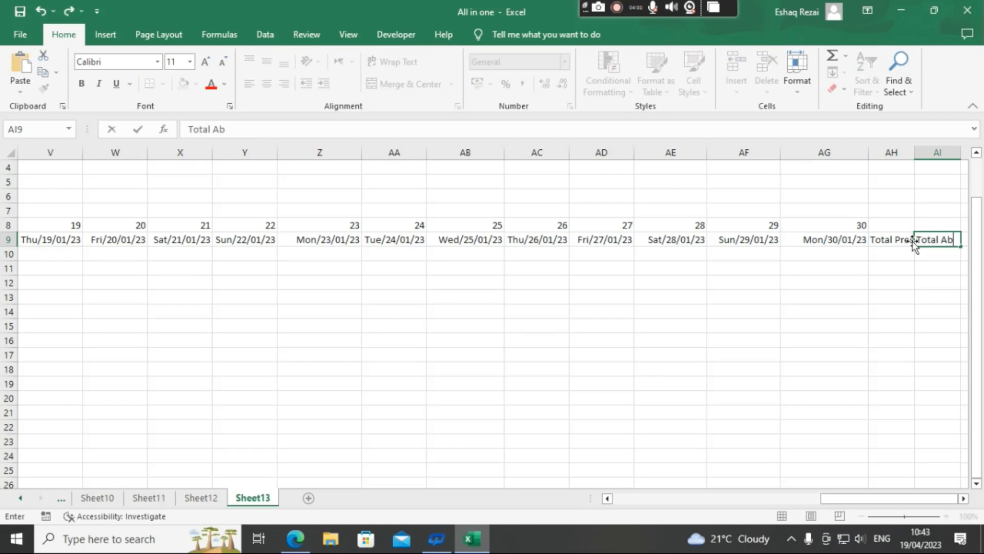
type(" Absen")
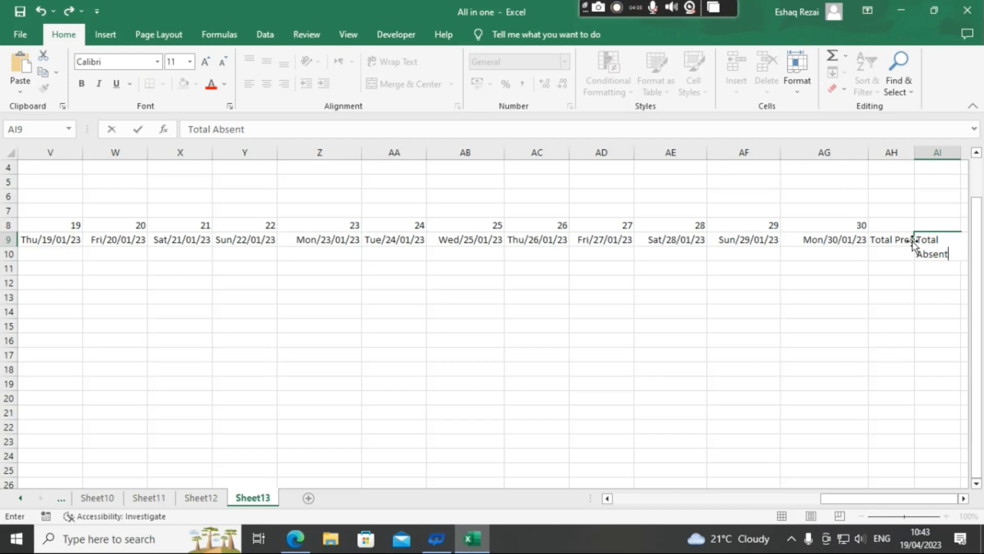
type("t")
key("Return")
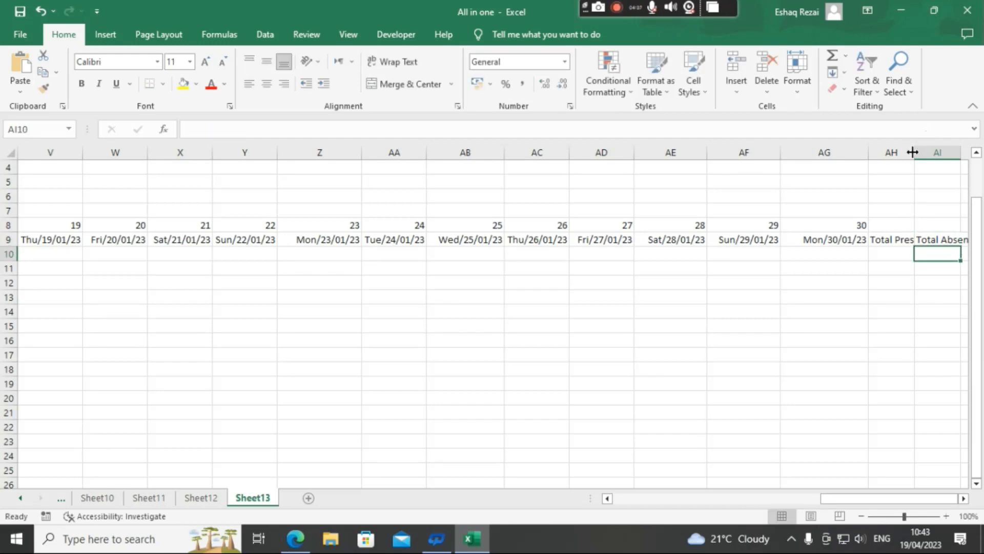
Step: Widen columns AH and AI so the headings "Total Present" and "Total Absent" fit
left_click_drag(913, 152, 932, 152)
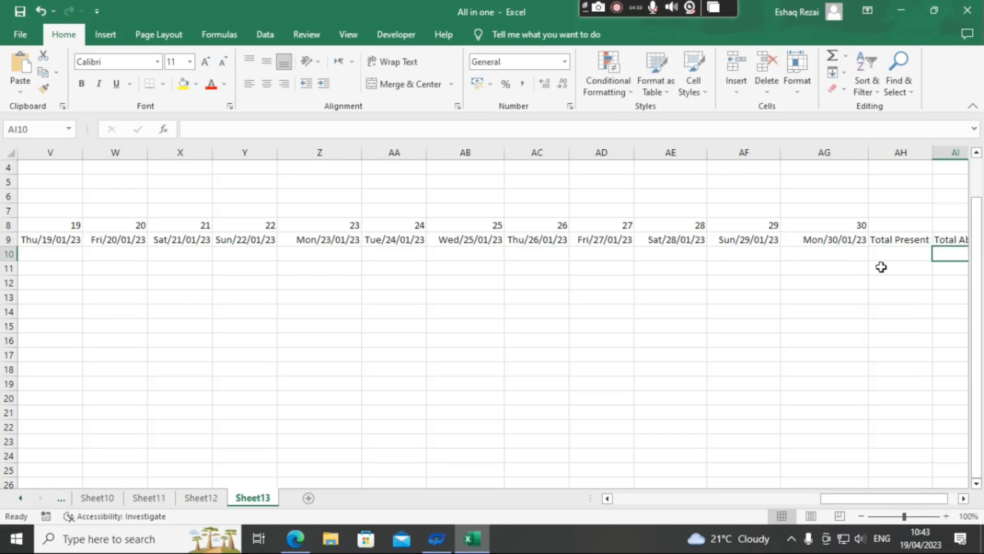
key("Right")
key("Right")
key("Right")
key("Right")
key("Right")
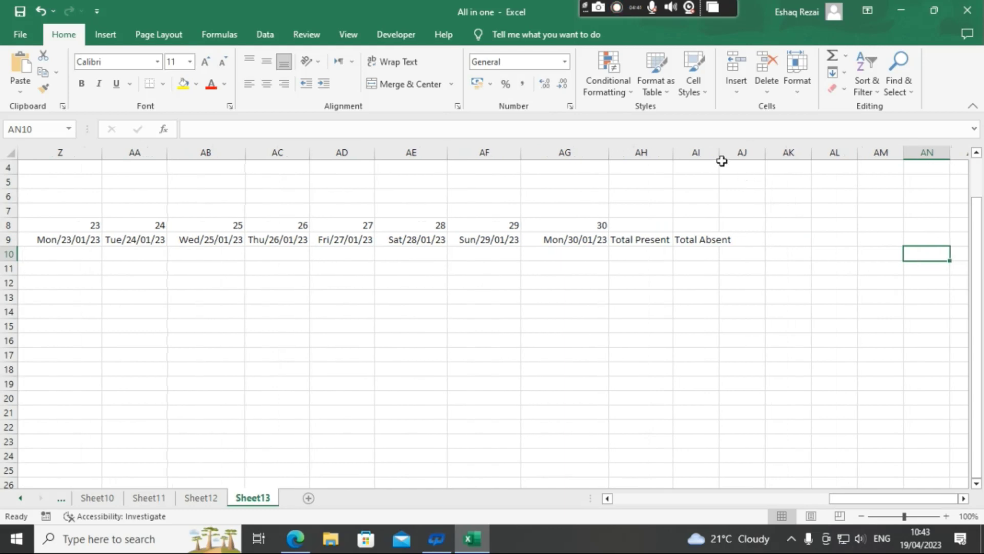
left_click_drag(718, 153, 741, 153)
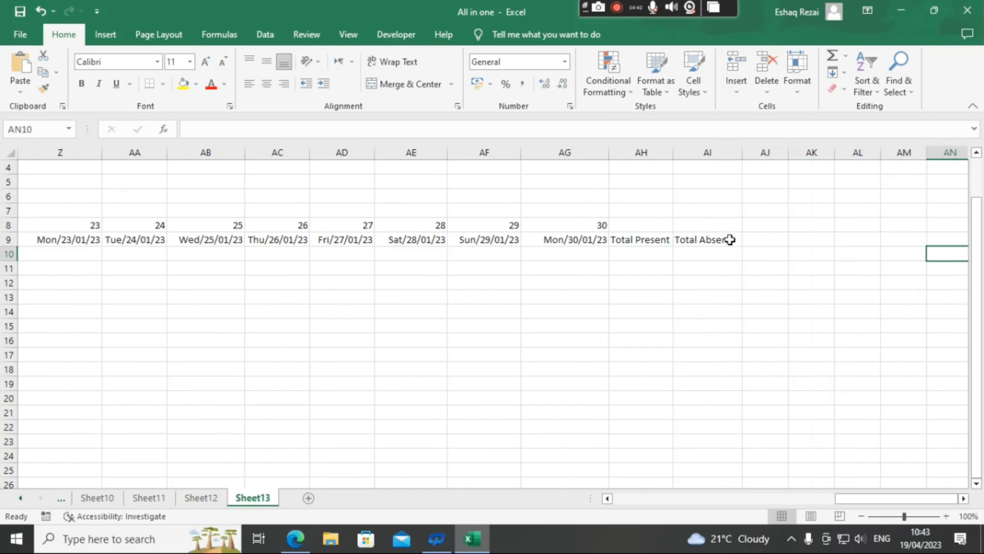
left_click(711, 240)
left_click_drag(671, 149, 694, 152)
Step: Enter the heading "Remark" in cell AJ9, right after Total Absent
left_click(776, 241)
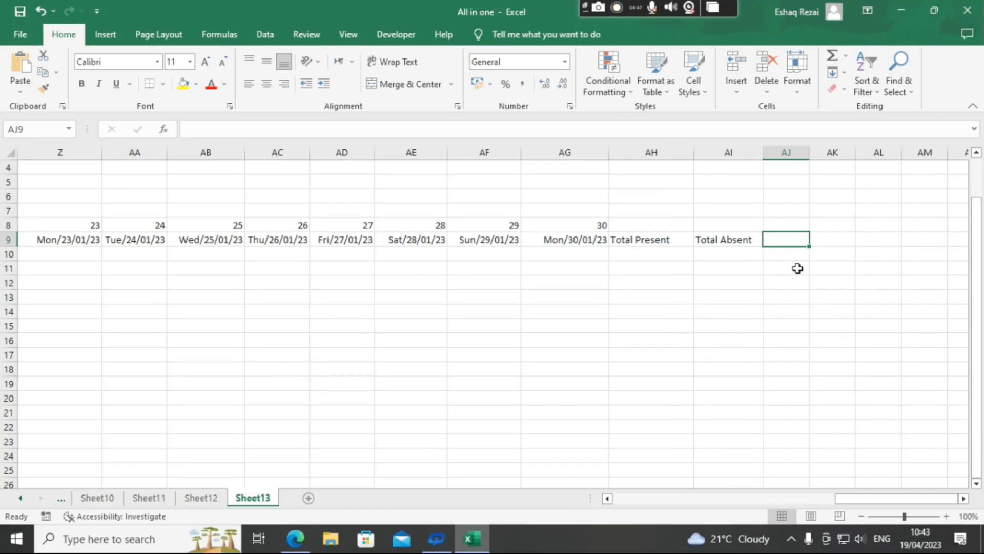
type("Remar")
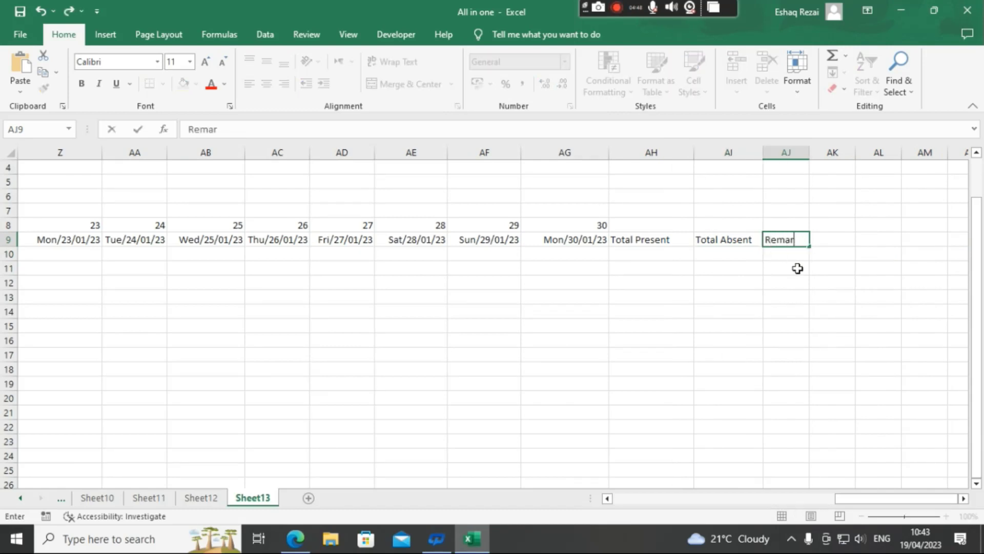
type("k")
key("Return")
Step: Enter the formula =COUNTIF(D10:AG10,"P") in cell AH10 to count the first student's present days
key("Left")
key("Left")
key("Left")
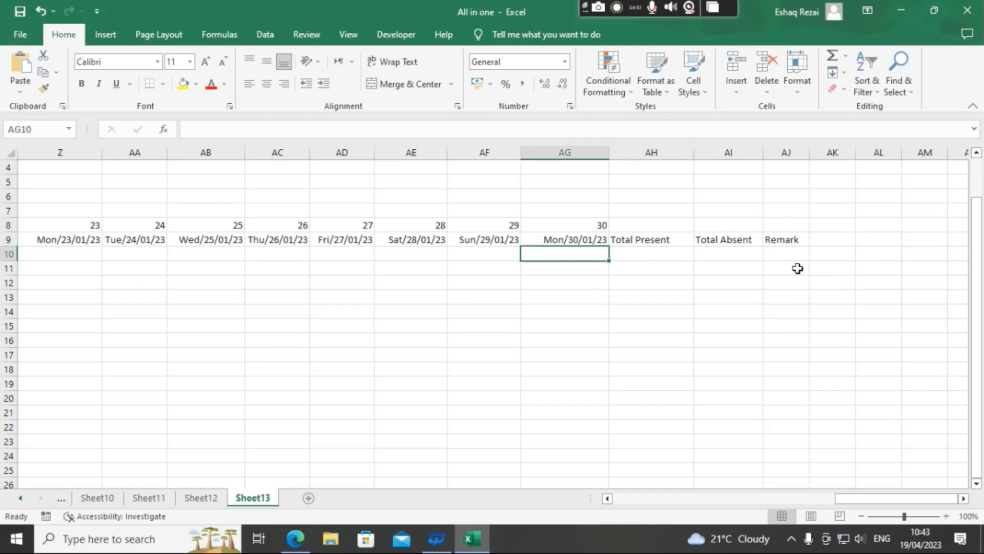
key("Right")
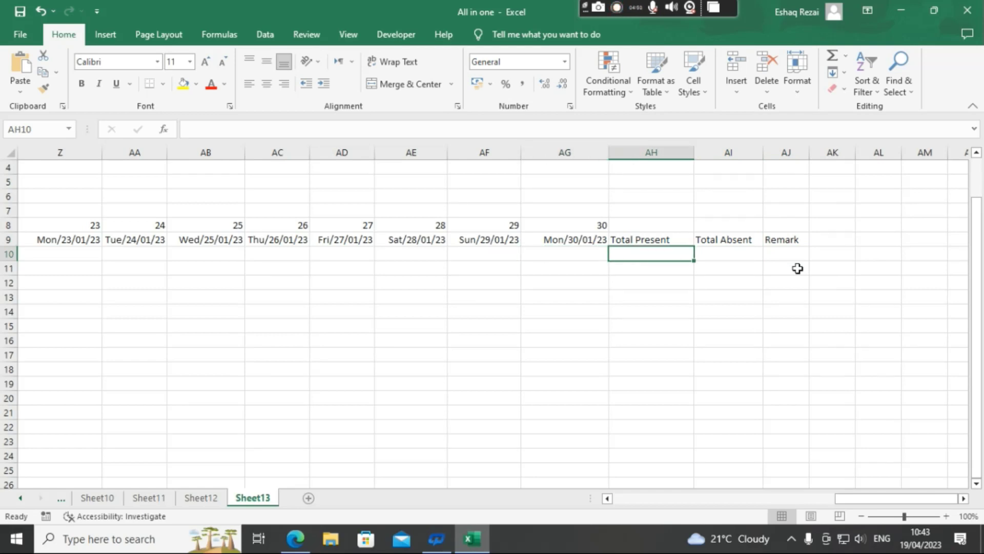
type("=co")
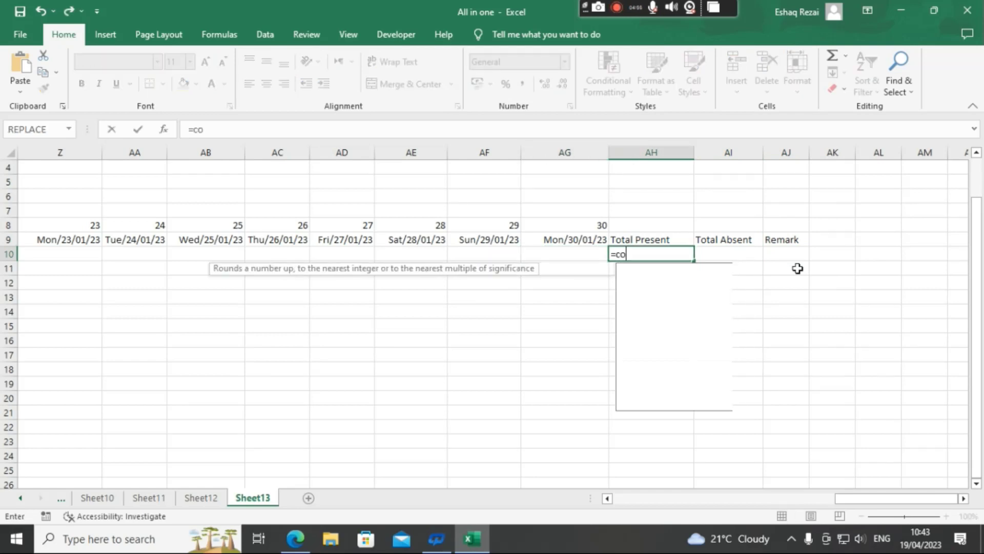
type("unt")
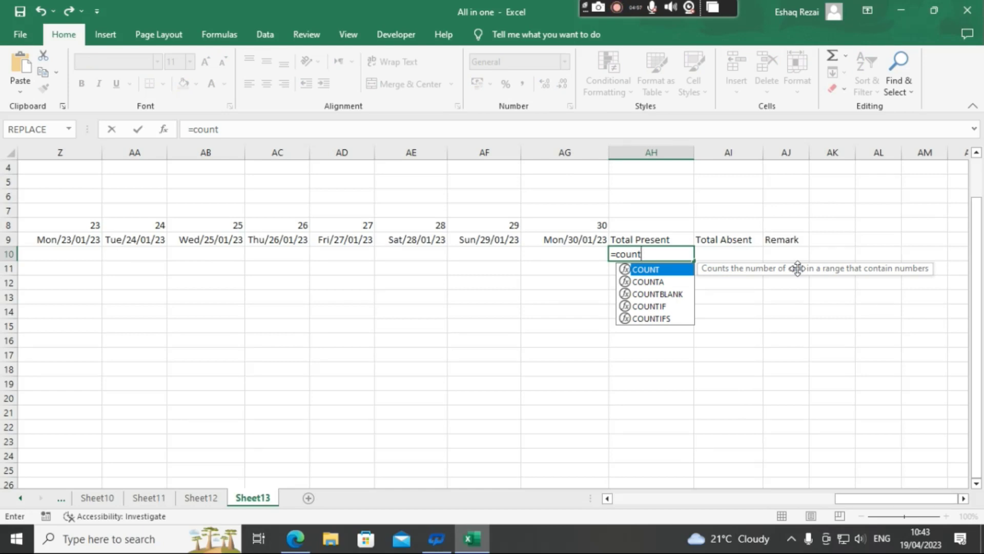
type("if(")
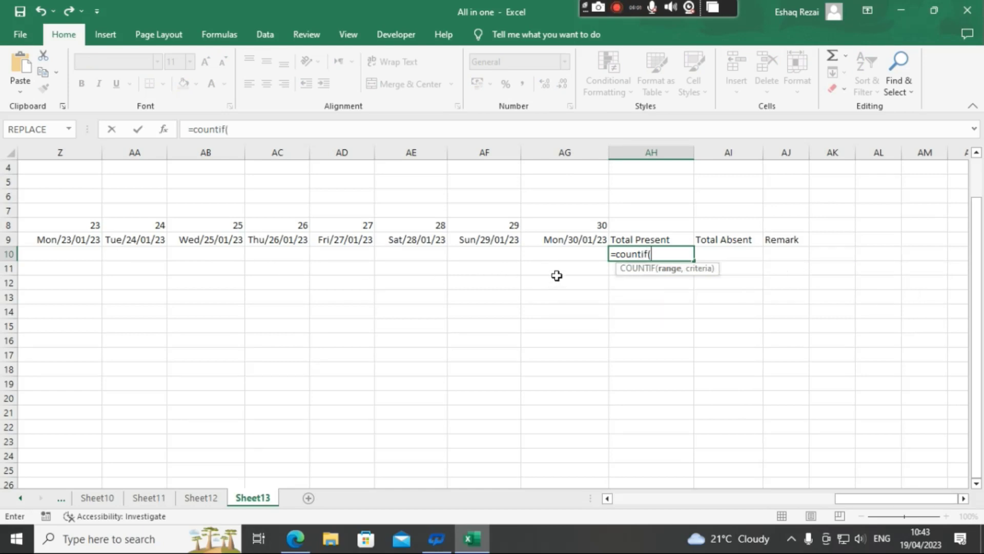
left_click(559, 252)
left_click_drag(559, 252, 95, 259)
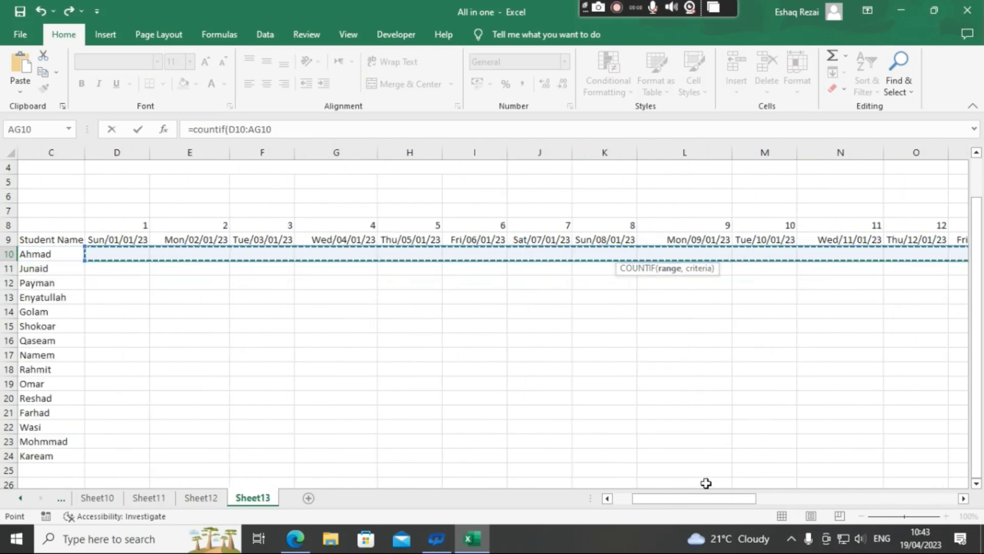
left_click_drag(712, 498, 947, 487)
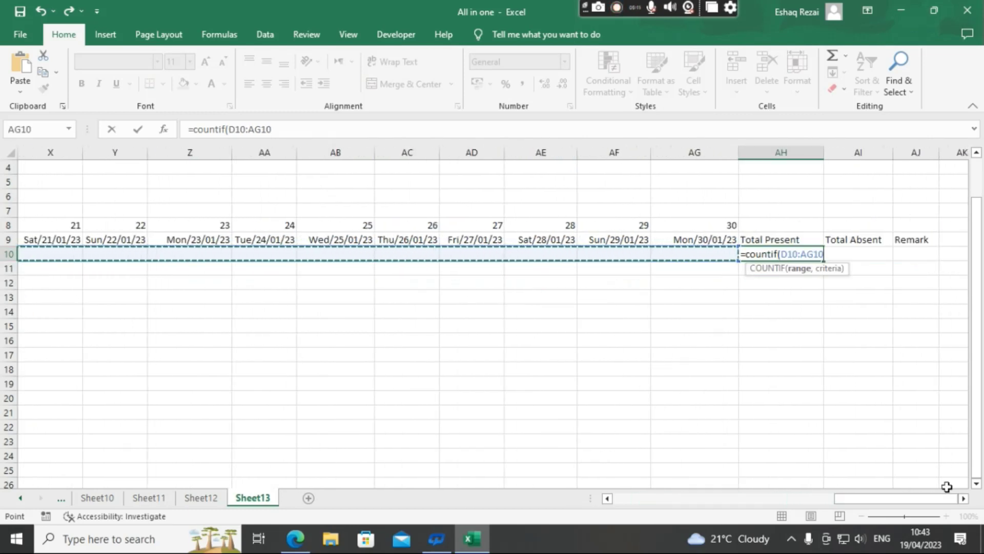
type(",")
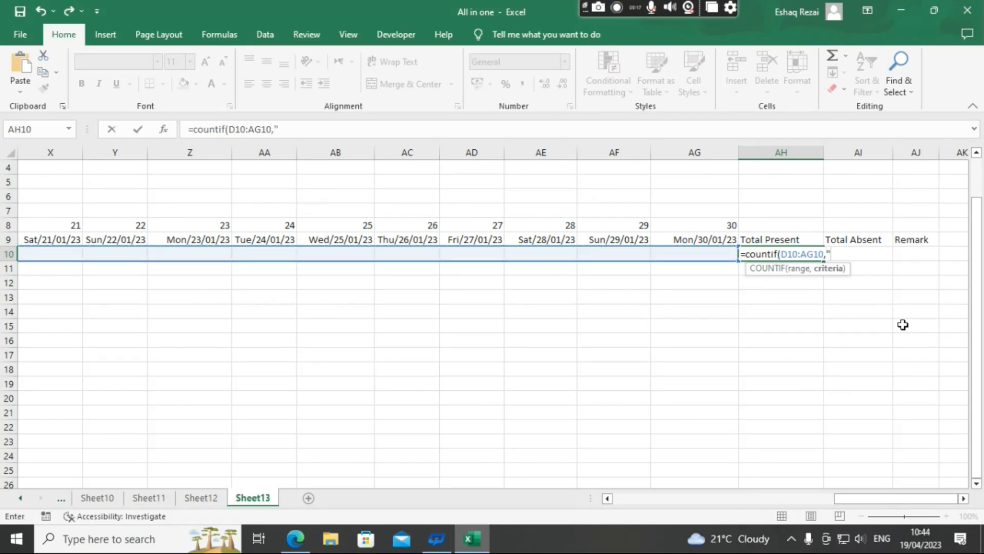
type("\"P")
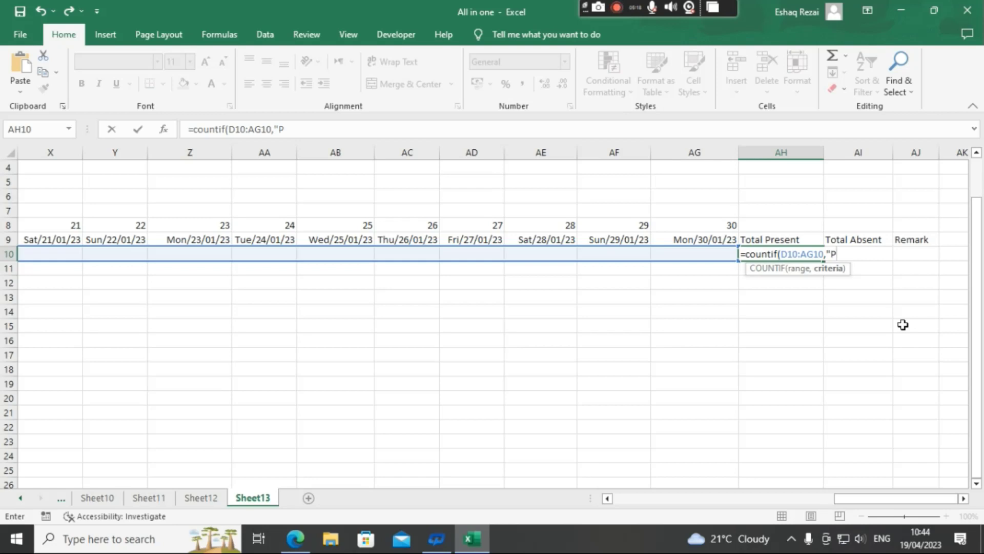
type("\")")
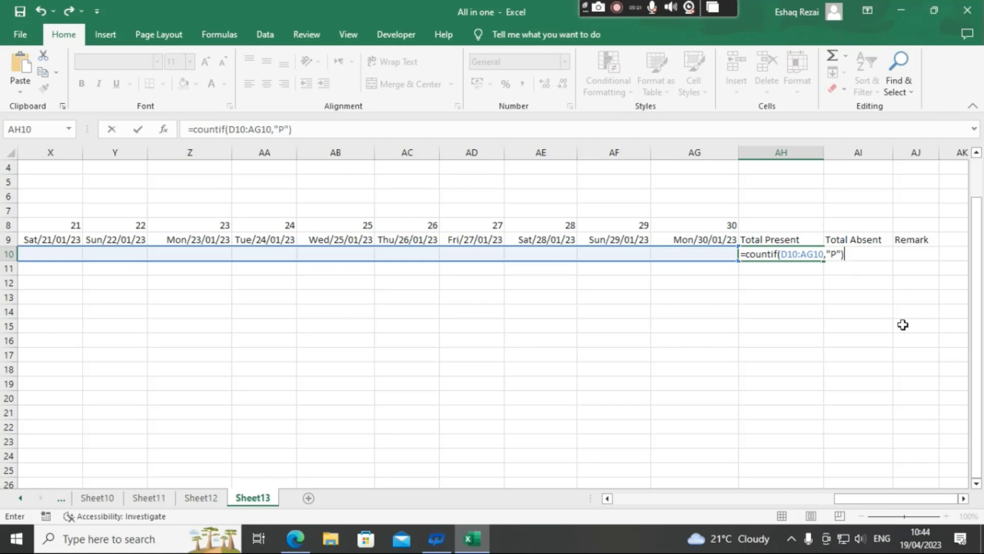
key("Return")
Step: Fill the Total Present formula from AH10 down to AH24 for all students
left_click(854, 253)
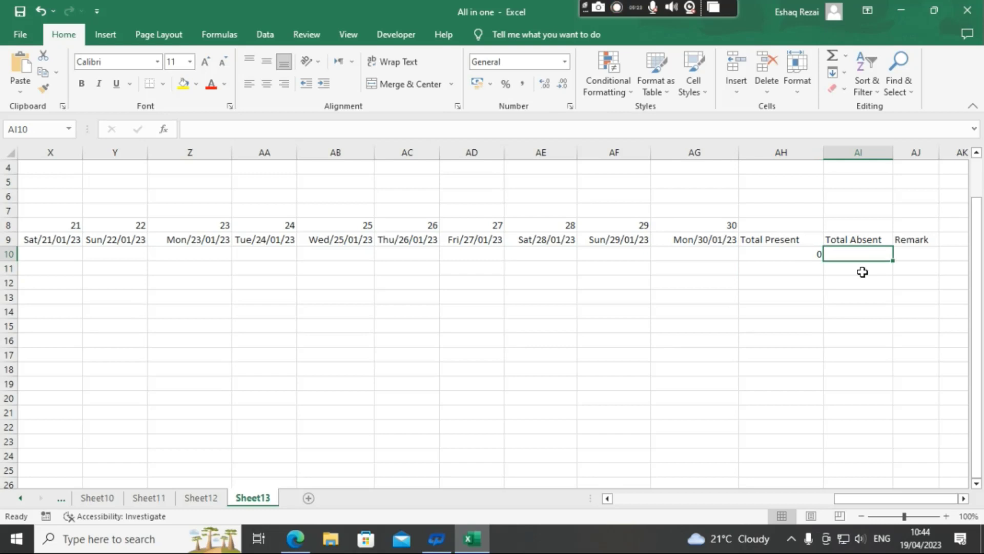
left_click(815, 256)
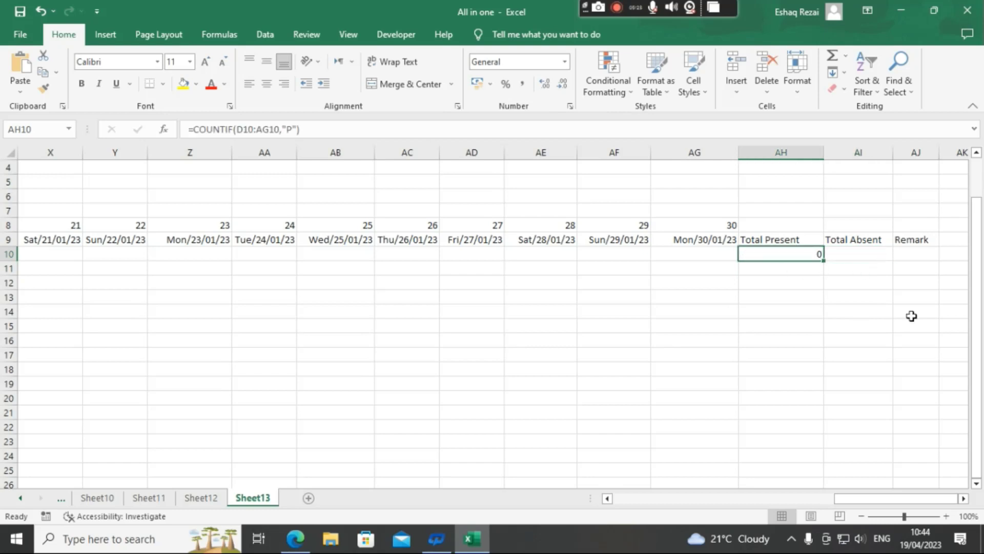
left_click_drag(934, 497, 626, 486)
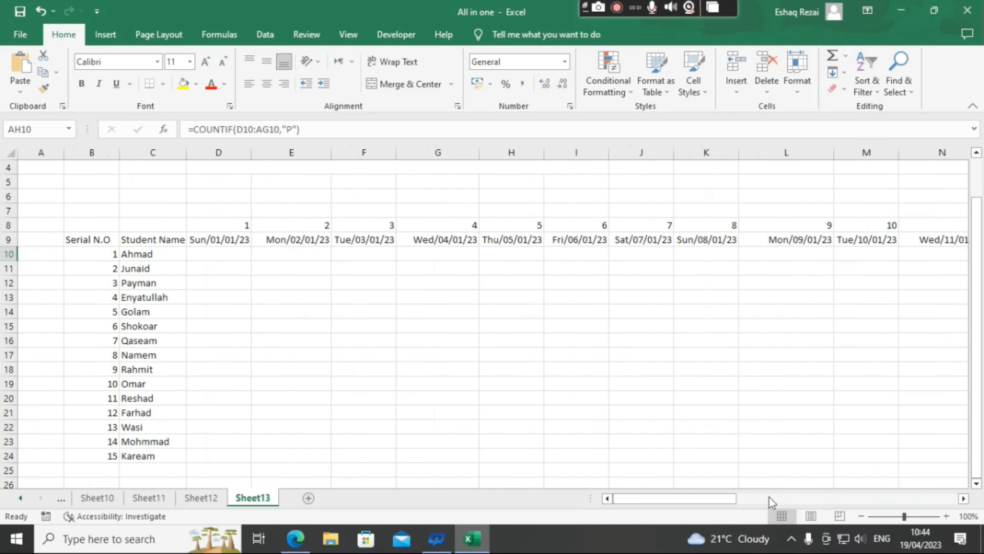
left_click_drag(701, 494, 953, 496)
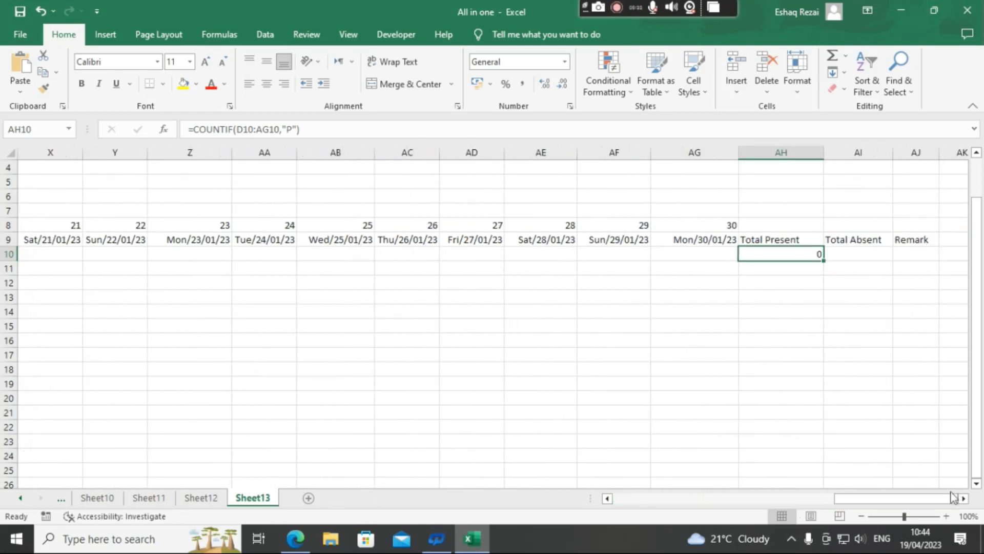
left_click_drag(825, 261, 822, 450)
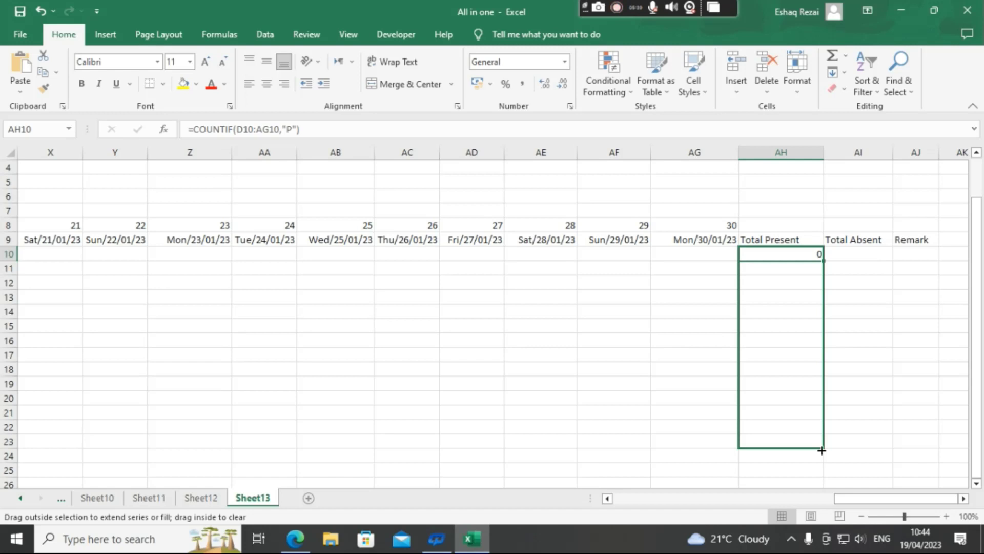
left_click_drag(822, 450, 816, 458)
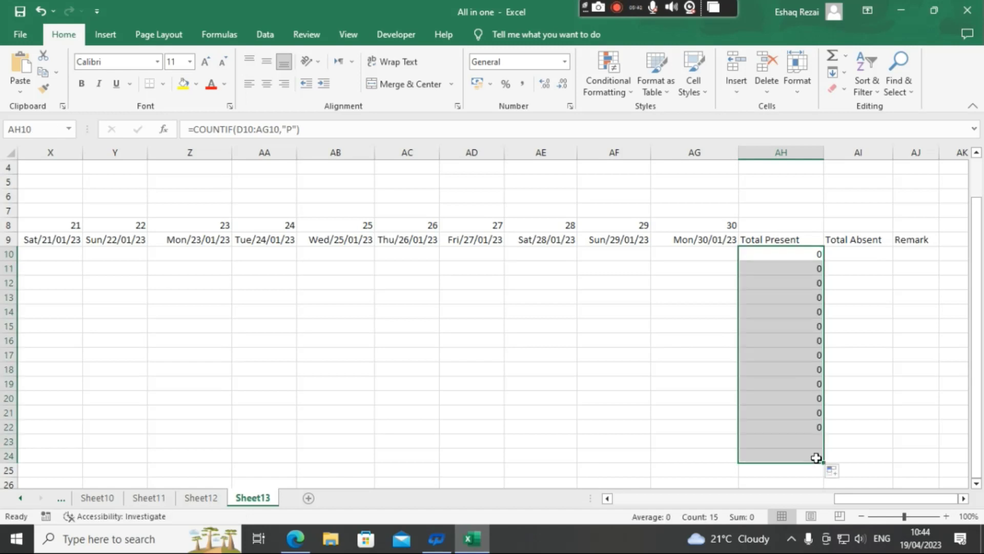
Step: Enter the formula =COUNTIF(D10:AG10,"A") in cell AI10 under Total Absent and fill it down to AI24
left_click(861, 263)
left_click_drag(855, 249, 855, 243)
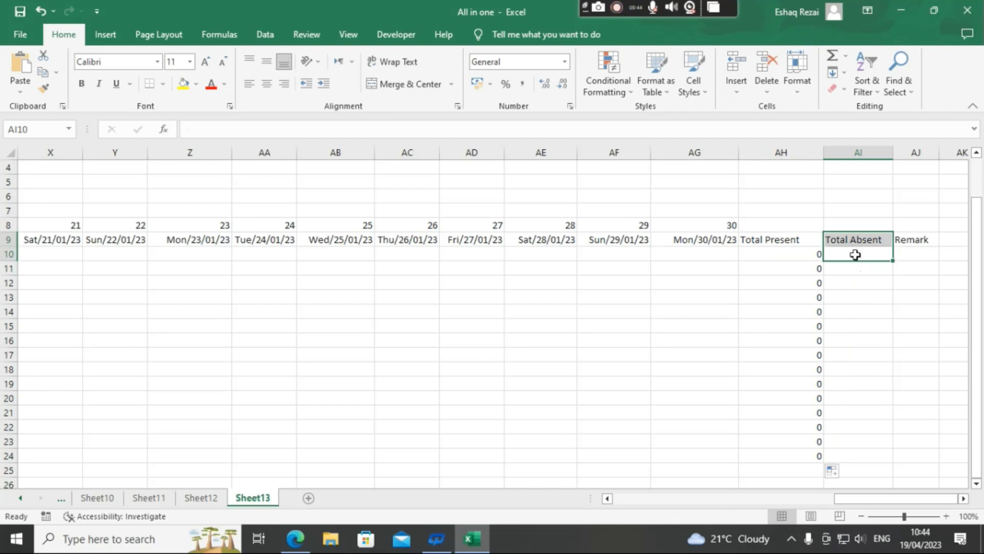
left_click(856, 255)
type("=t")
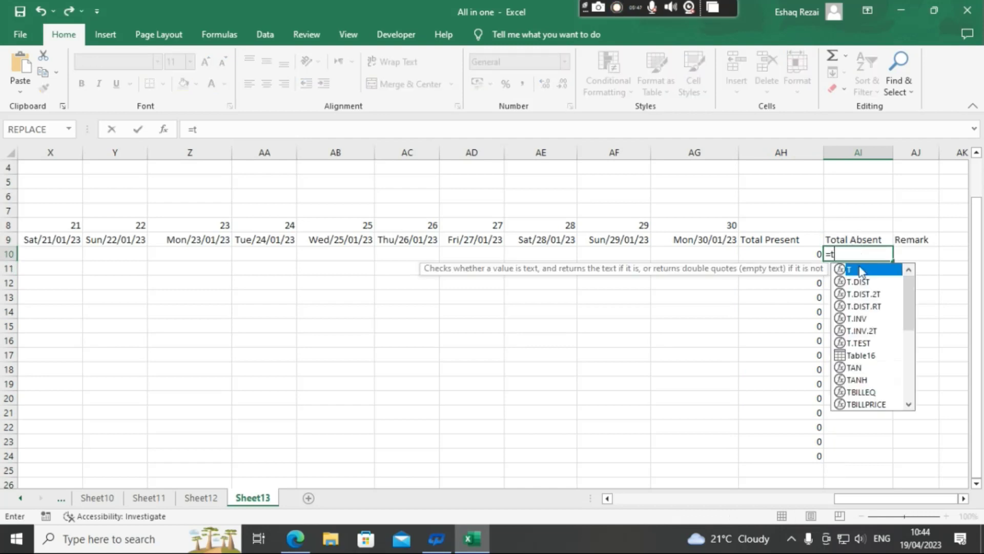
type("od")
key("BackSpace")
key("BackSpace")
key("BackSpace")
type("co")
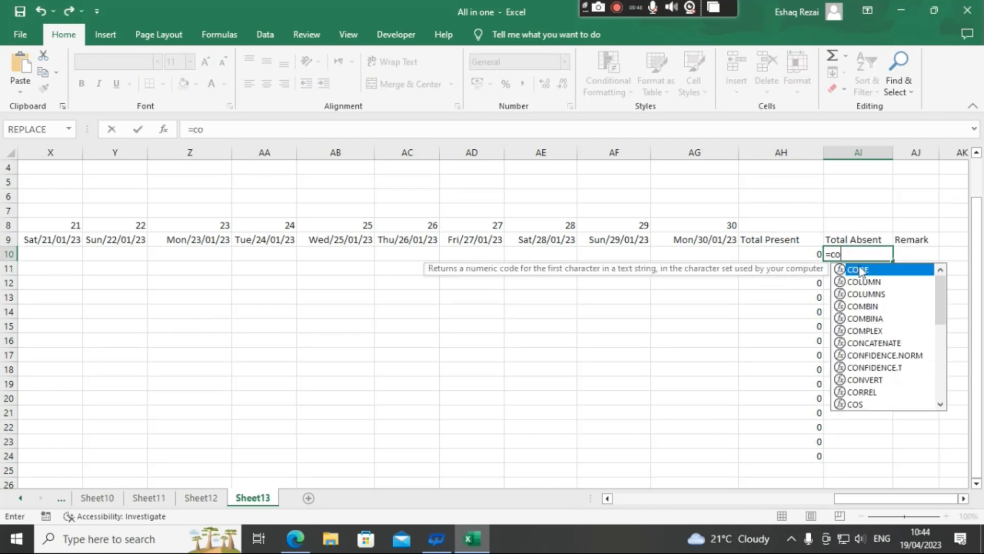
type("untif(")
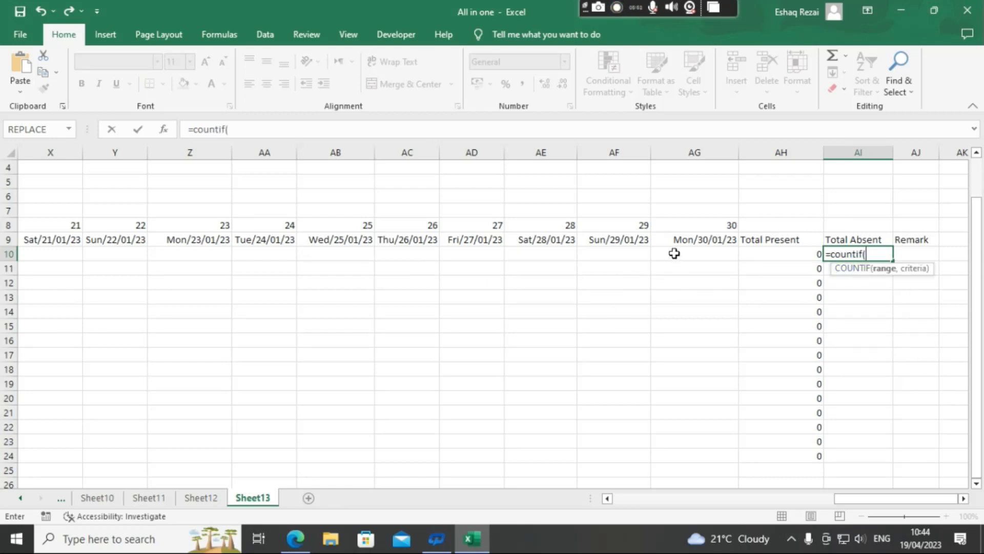
left_click_drag(674, 254, 198, 253)
left_click_drag(734, 498, 933, 451)
type(",\"A")
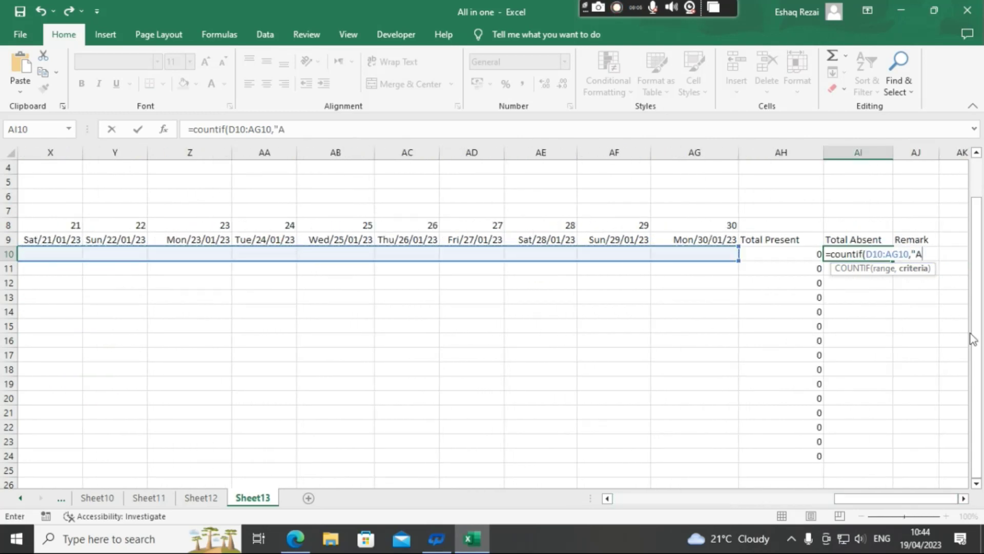
type("\"")
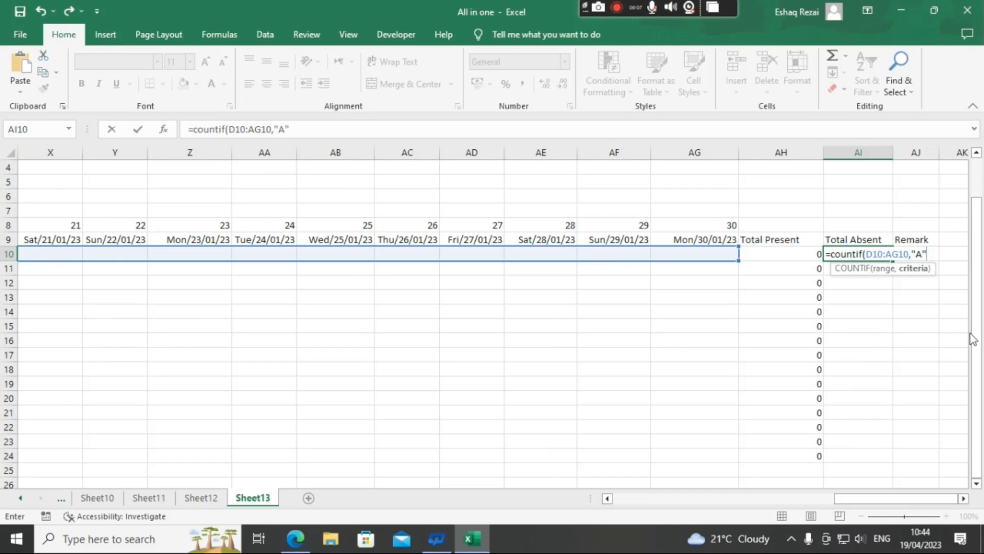
type(")")
key("Return")
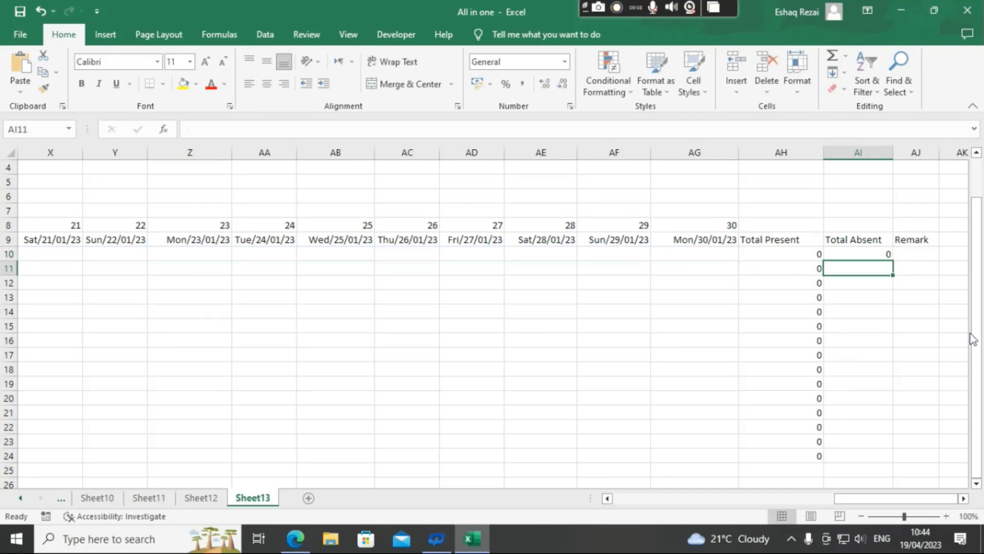
left_click(882, 251)
left_click_drag(893, 260, 898, 464)
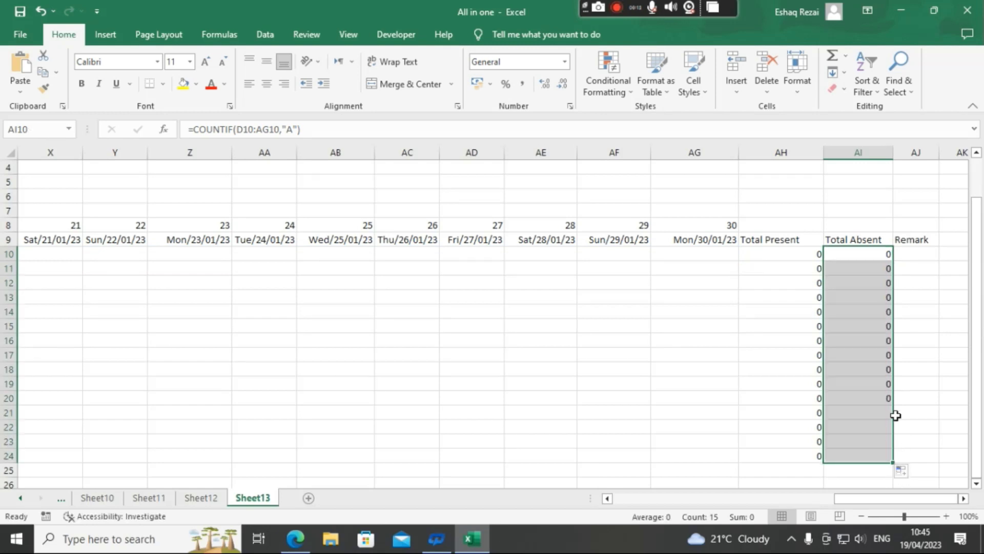
Step: Enter the formula =IF(AH10:AH24>=3,"Pass","Fail") in cell AJ10 under Remark and fill it down to AJ24
left_click(900, 254)
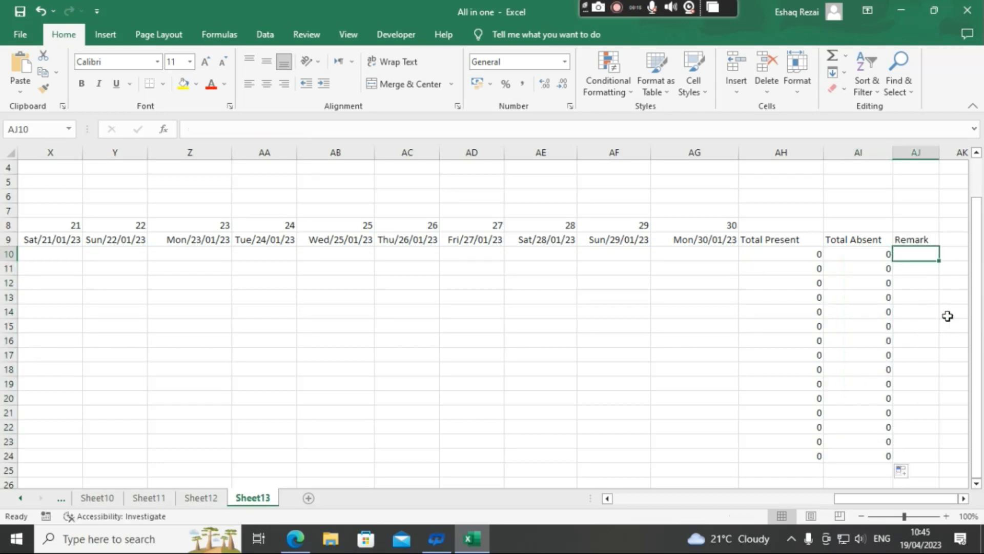
type("=if")
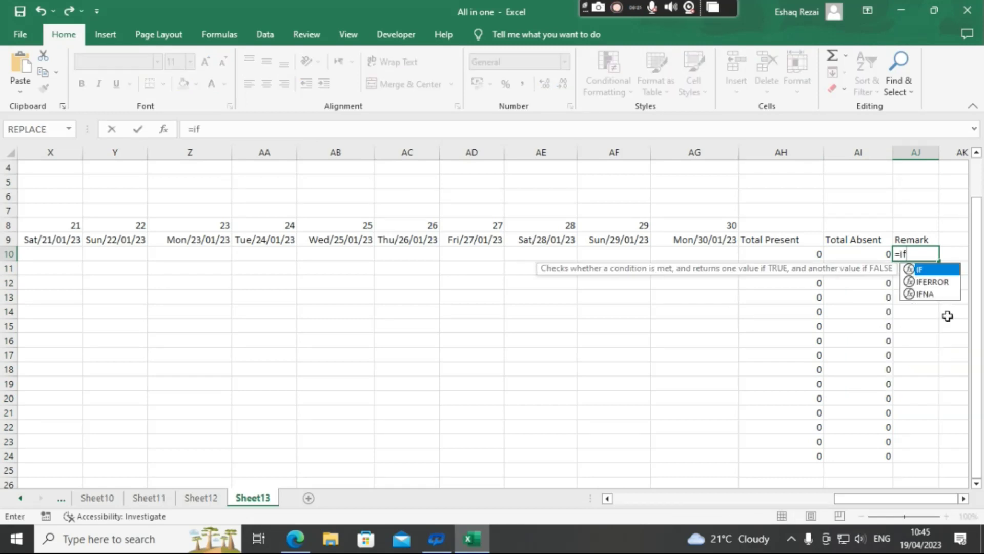
type("(")
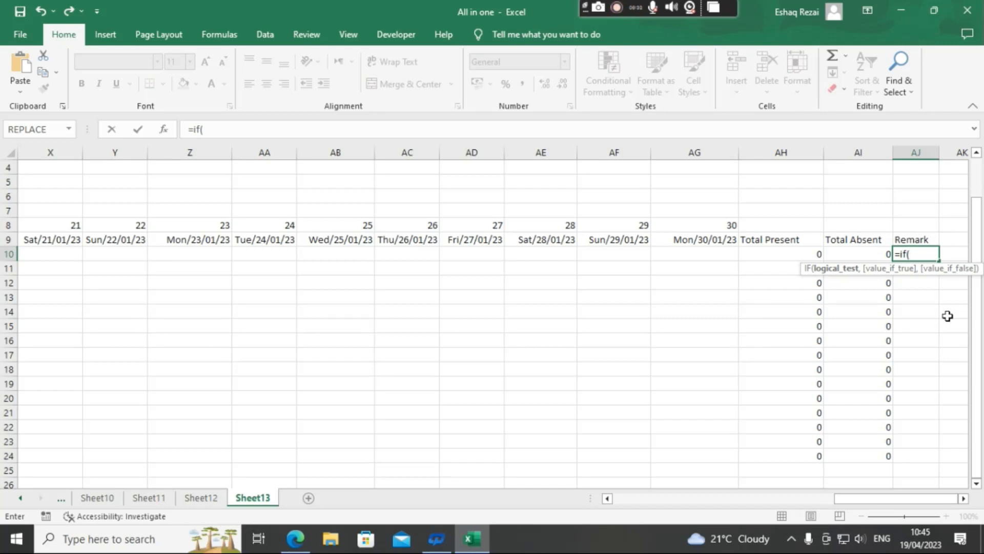
left_click(762, 255)
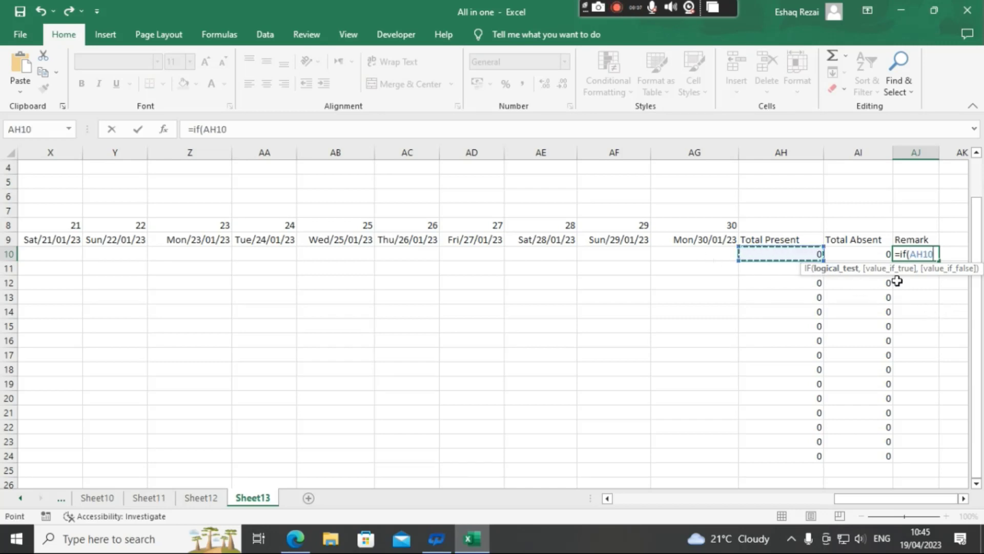
left_click_drag(803, 255, 795, 448)
left_click_drag(794, 450, 794, 450)
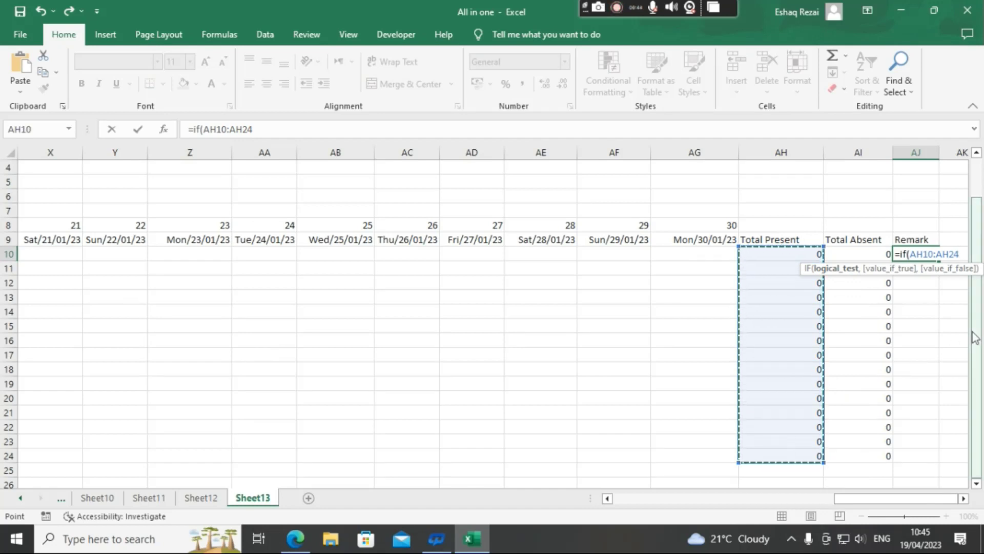
type(">")
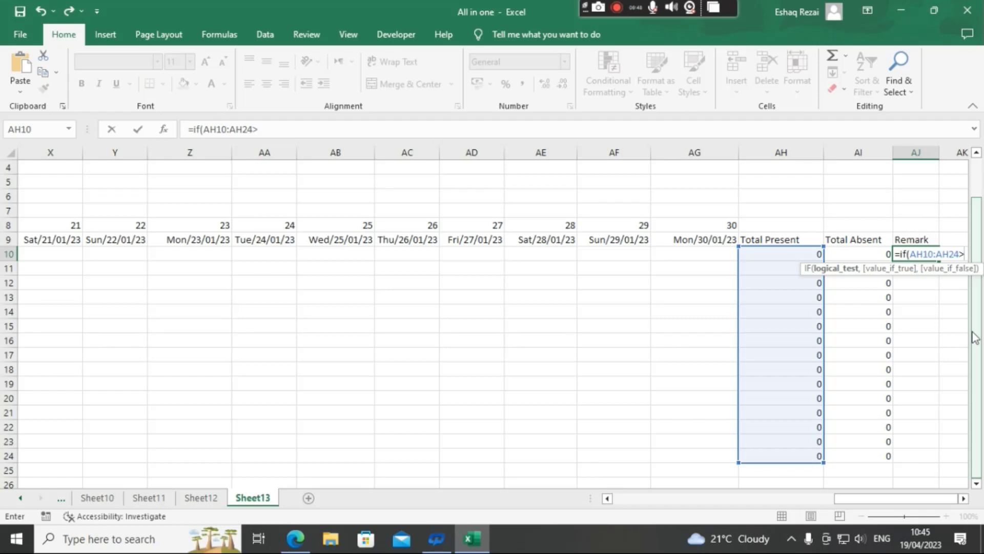
type("=")
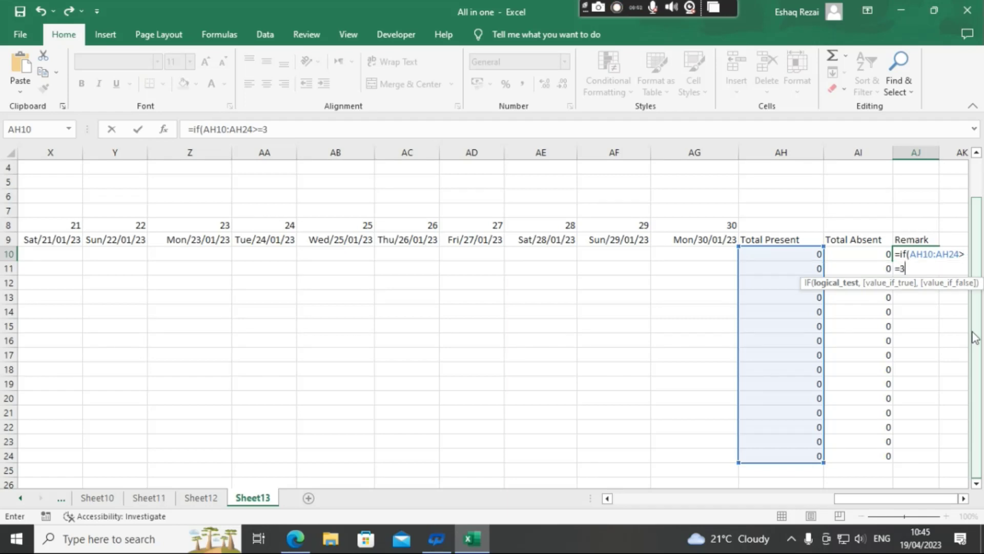
type("3,")
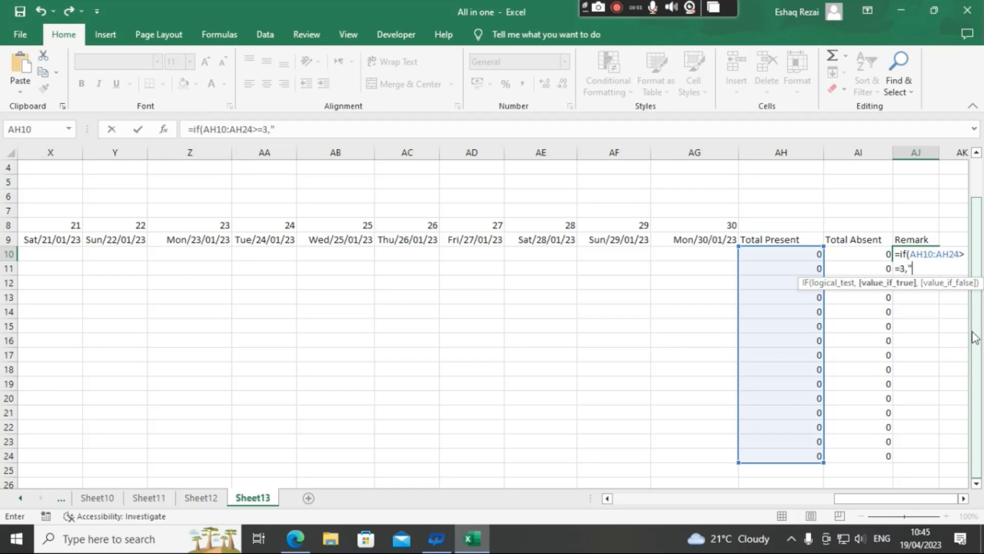
type("\"Pa")
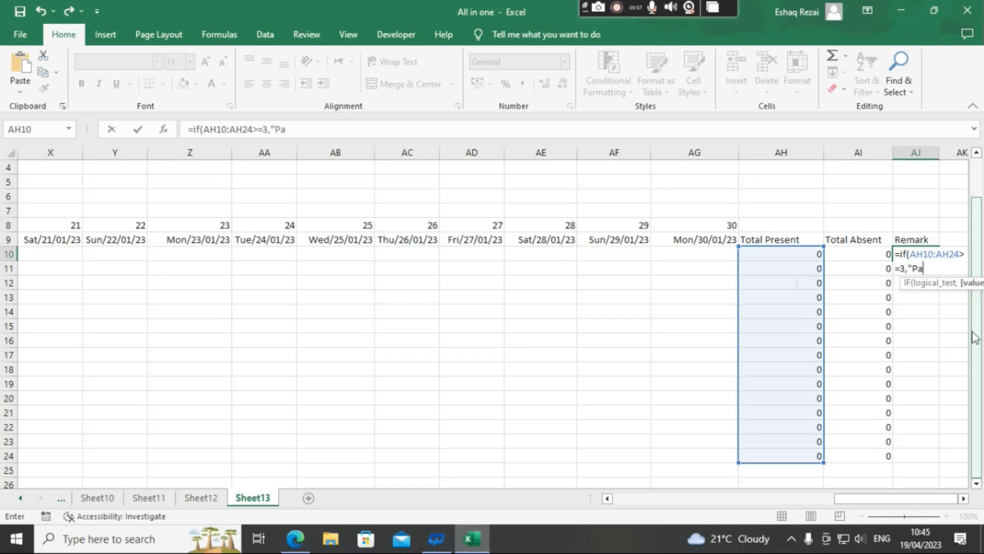
type("ss\"")
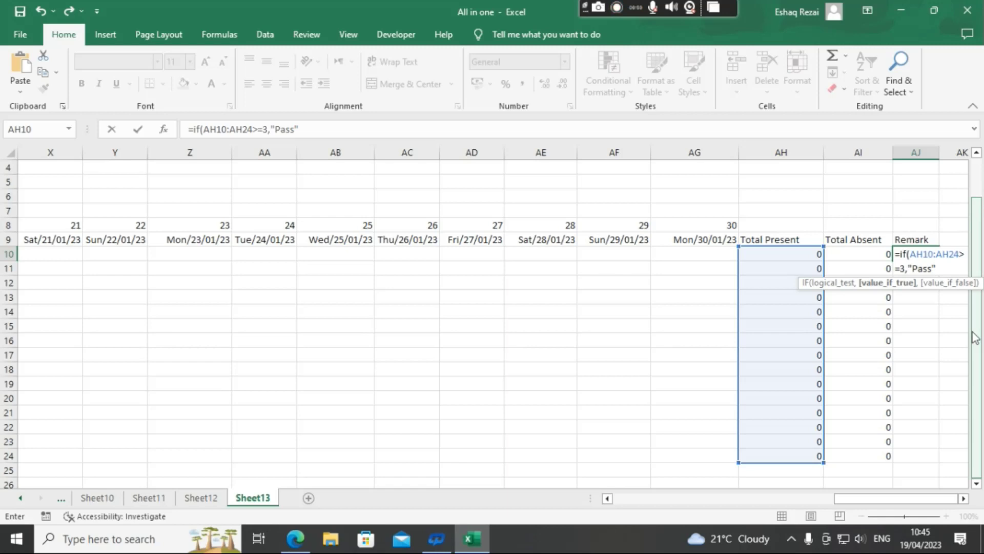
type(",\"")
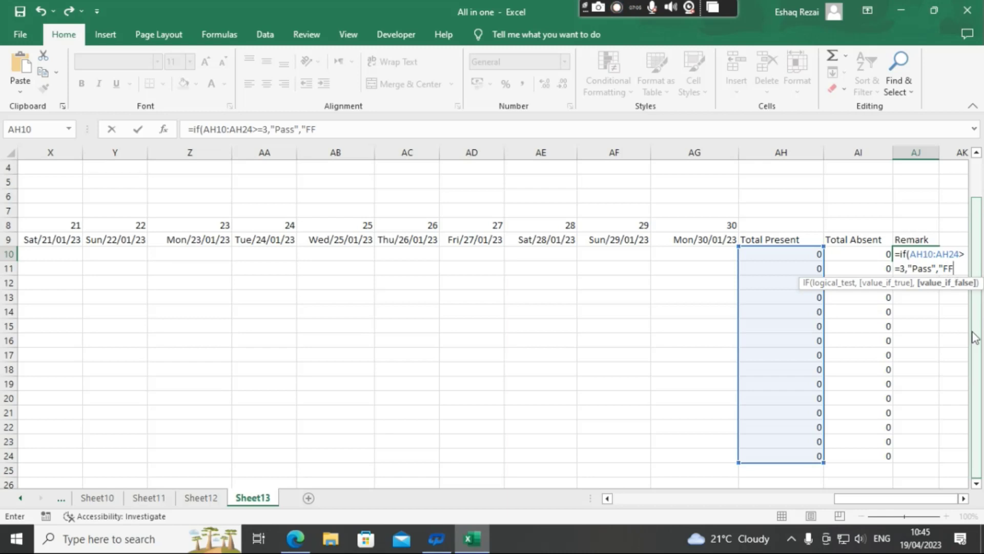
type("Fail")
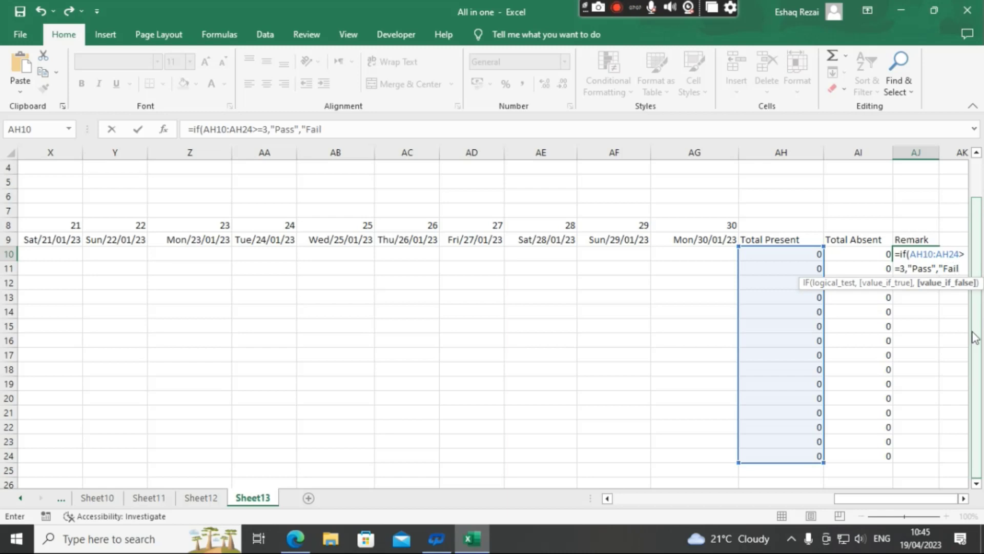
type("\")")
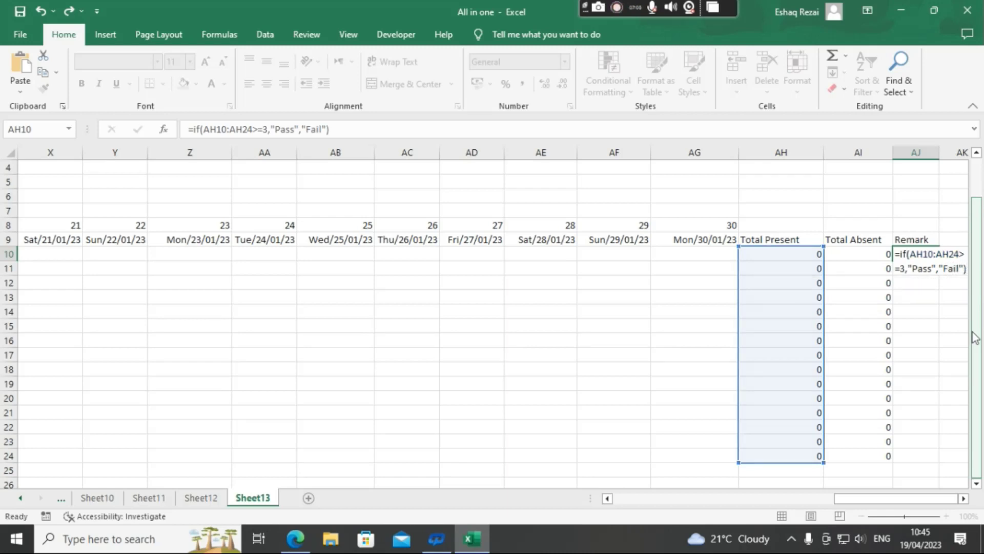
key("Return")
left_click(929, 254)
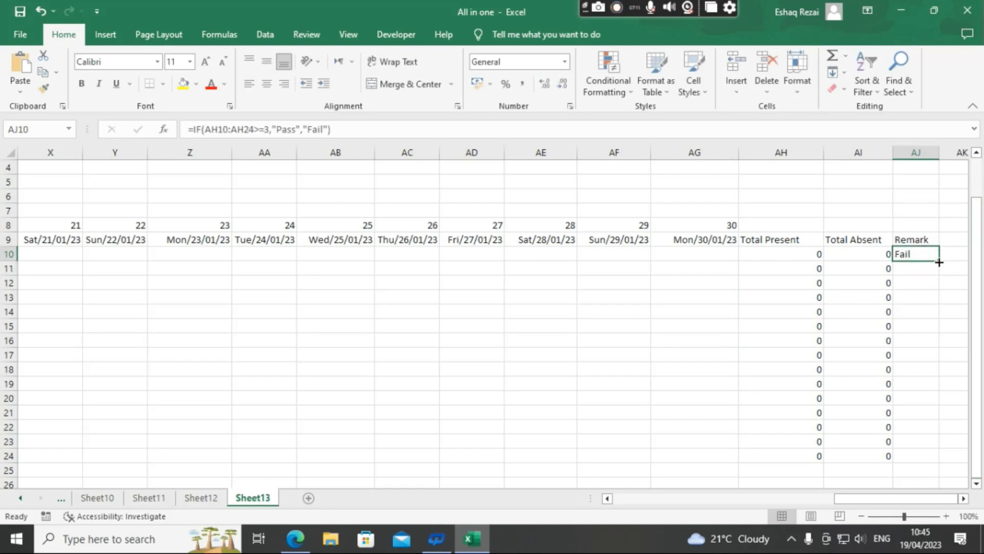
left_click_drag(939, 262, 923, 457)
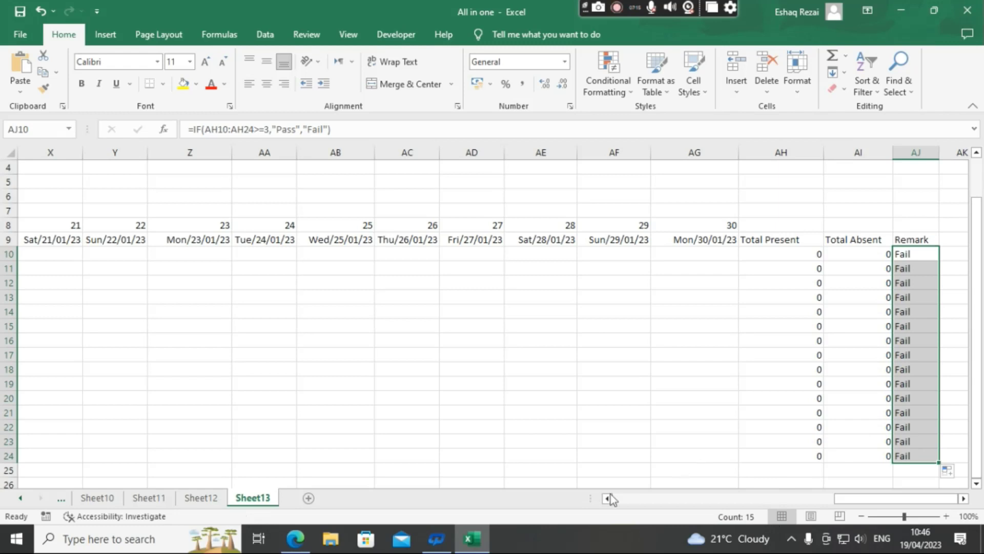
Step: Centre the whole attendance table B8:AJ24 horizontally and vertically, and make its text bold
left_click_drag(844, 498, 623, 492)
left_click_drag(84, 240, 449, 344)
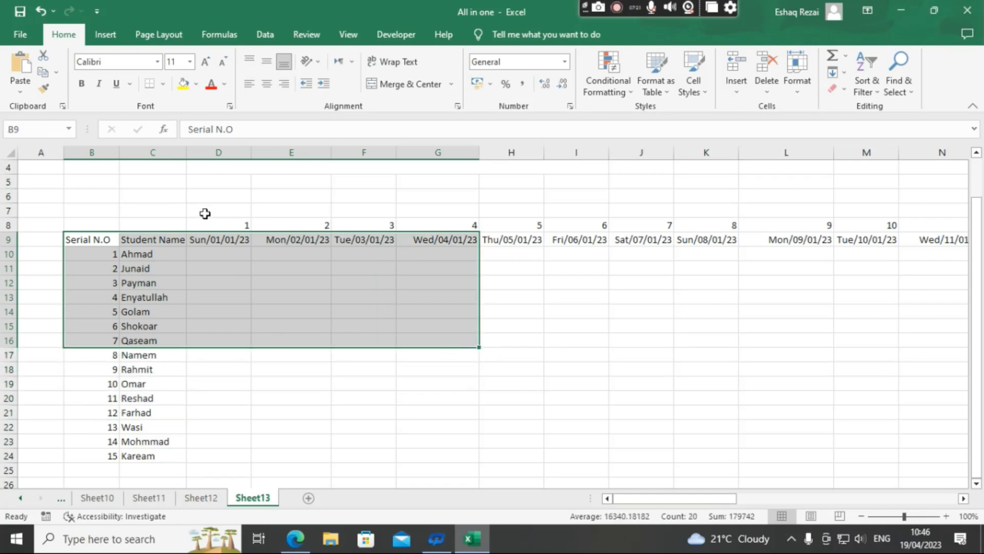
left_click_drag(105, 221, 702, 458)
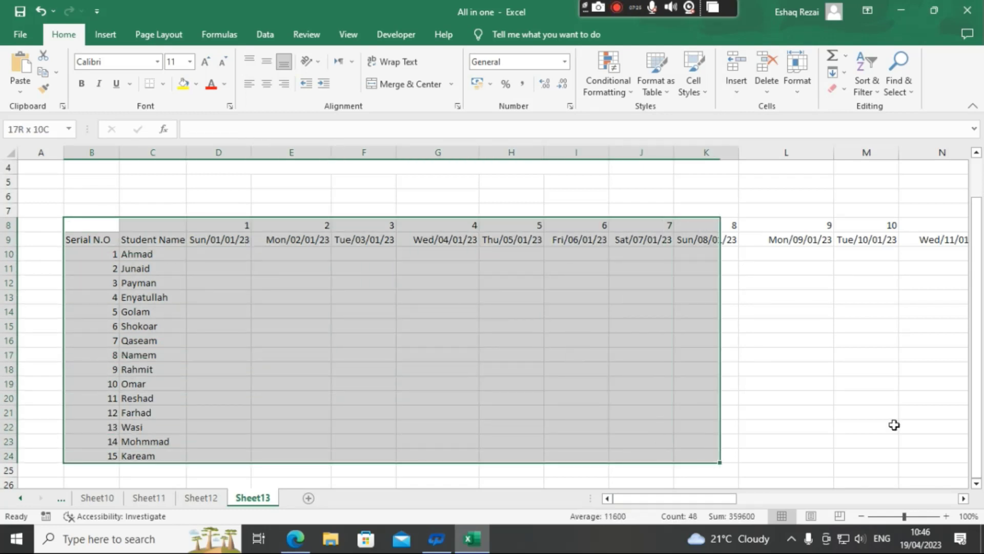
left_click_drag(895, 425, 863, 462)
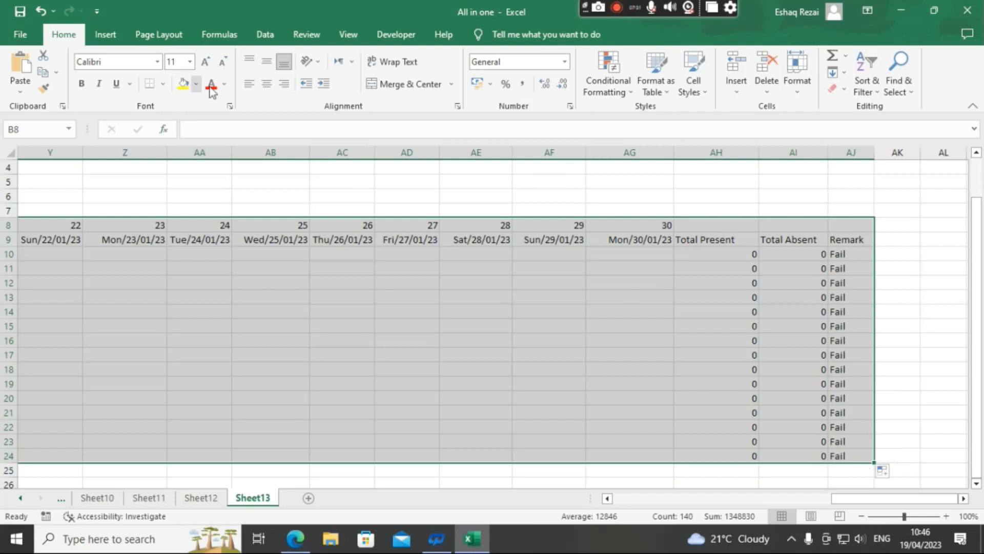
left_click(267, 84)
left_click(266, 61)
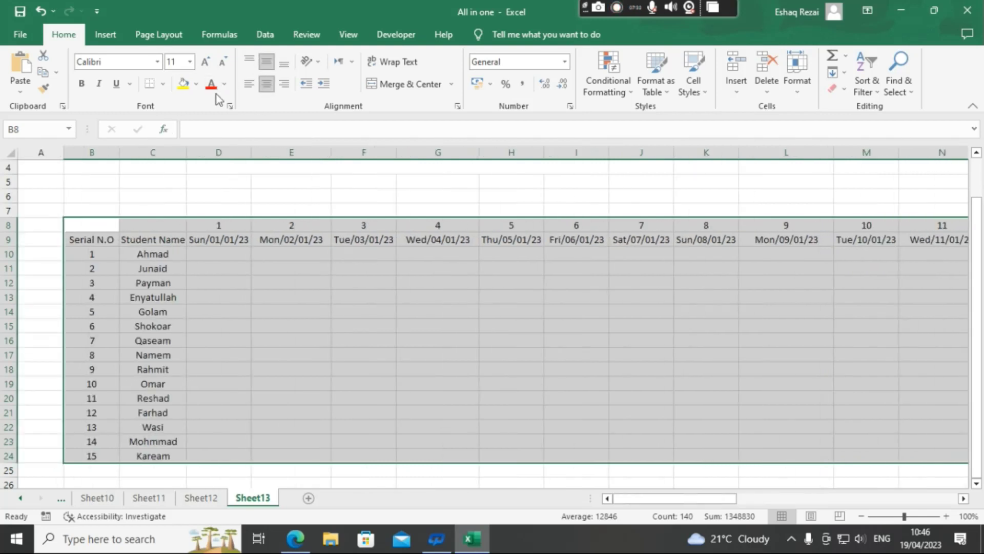
left_click(86, 87)
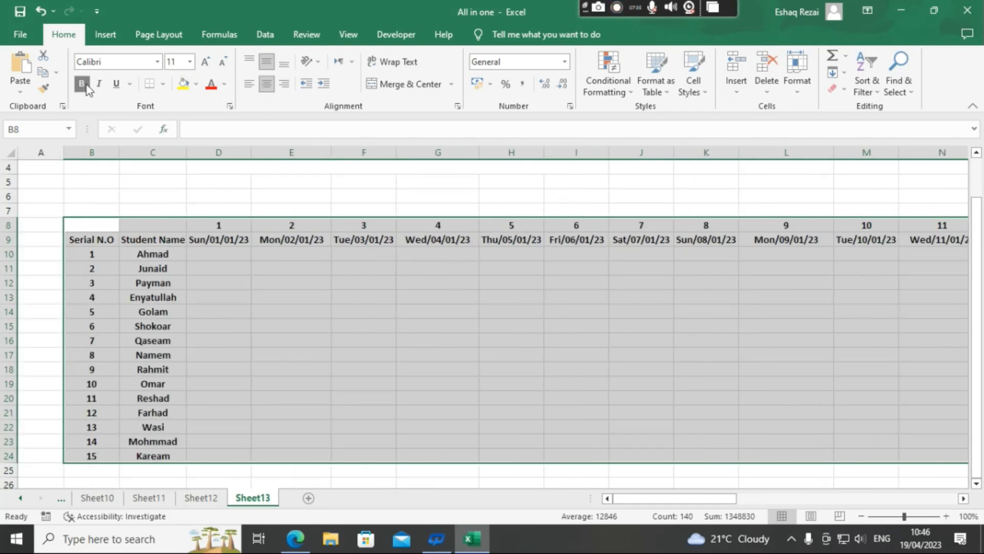
left_click(325, 401)
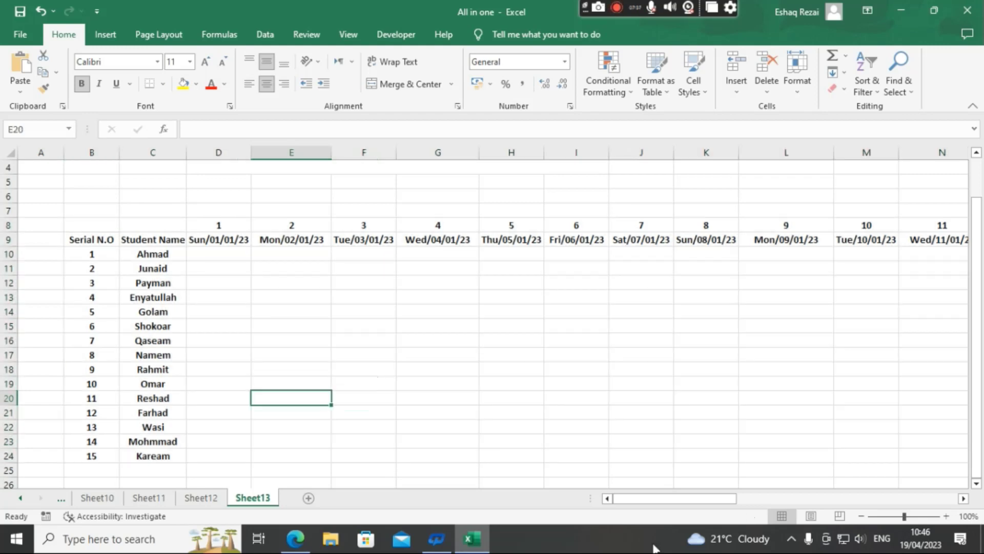
Step: Mark attendance for Mon/30/01/23 with "A" in cell AG10 and "P" in cell AG12
left_click_drag(669, 498, 863, 506)
left_click(743, 254)
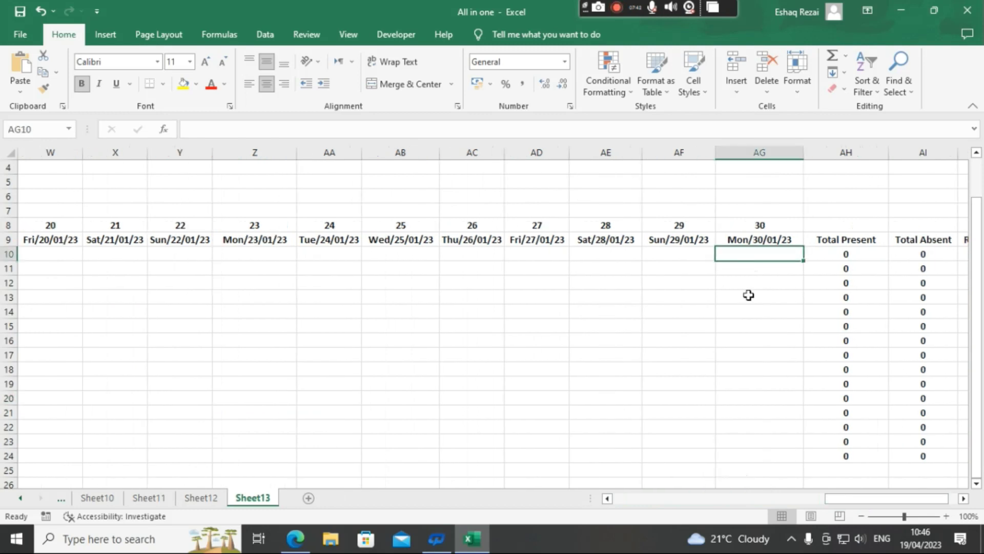
type("1")
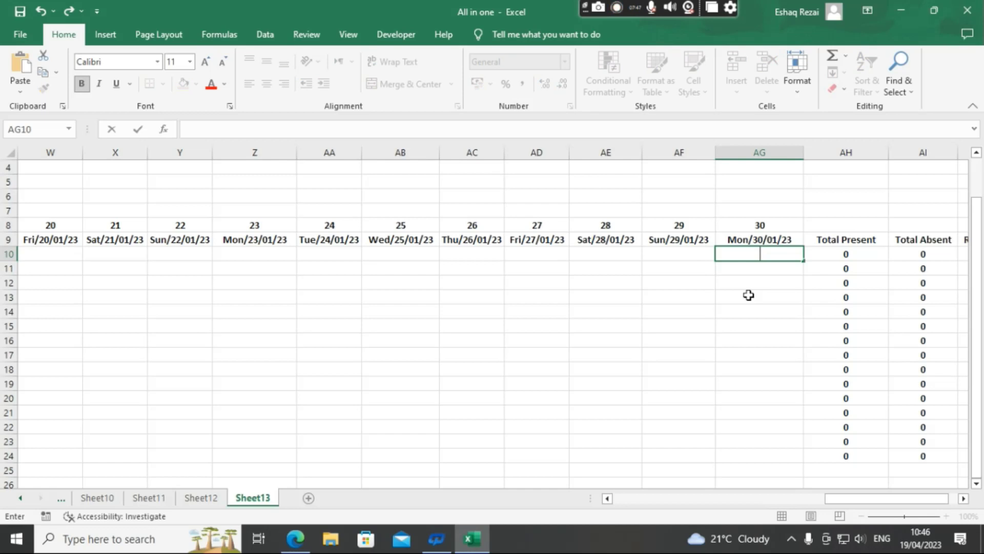
type("A")
key("Return")
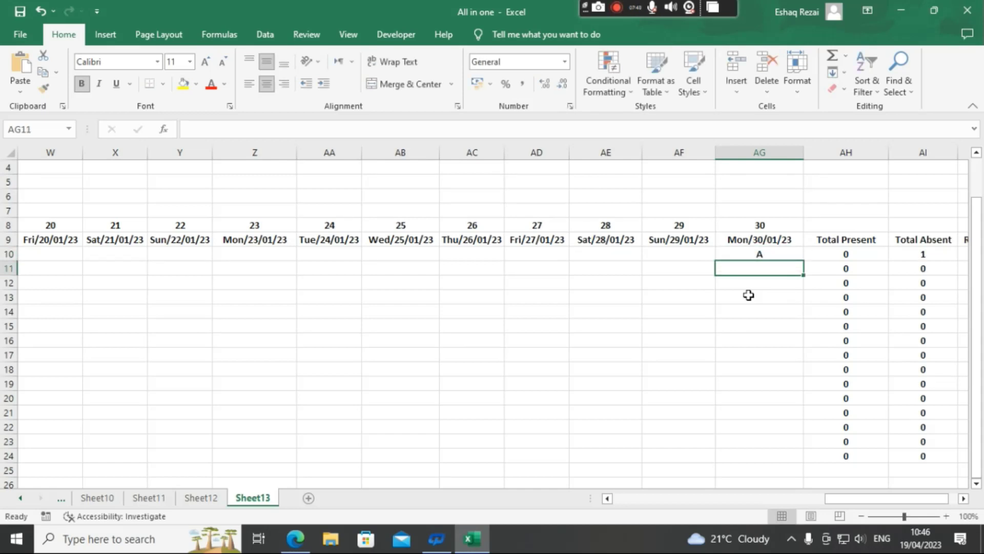
key("Return")
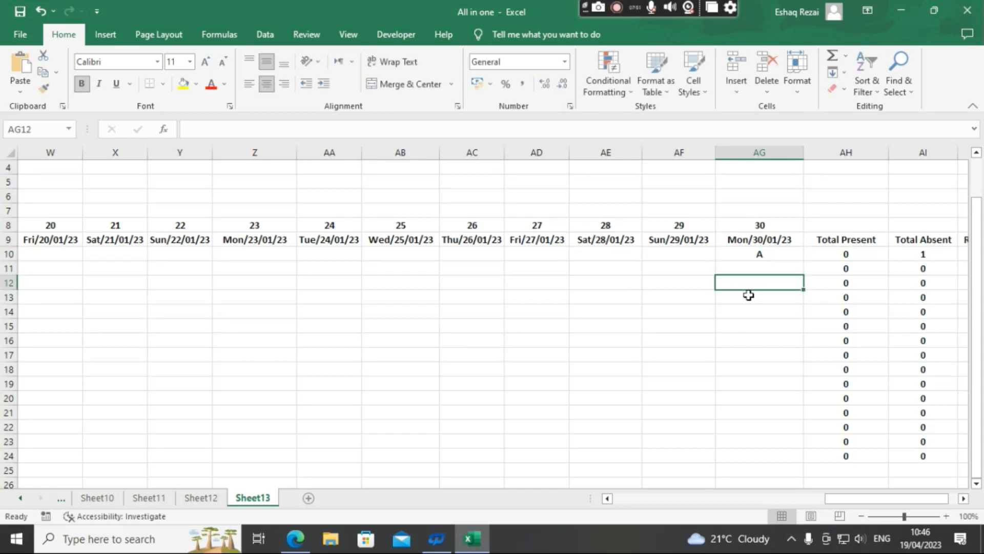
type("P")
key("Return")
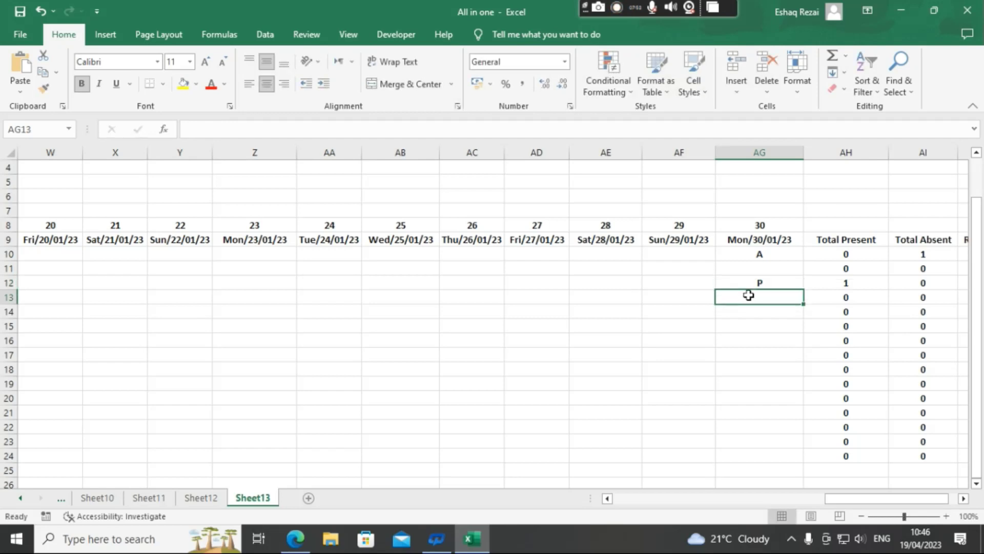
Step: Mark the first student present with "P" in cells AE10, AD10 and AC10, for 28, 27 and 26 January
key("Left")
key("Left")
key("Up")
key("Up")
key("Up")
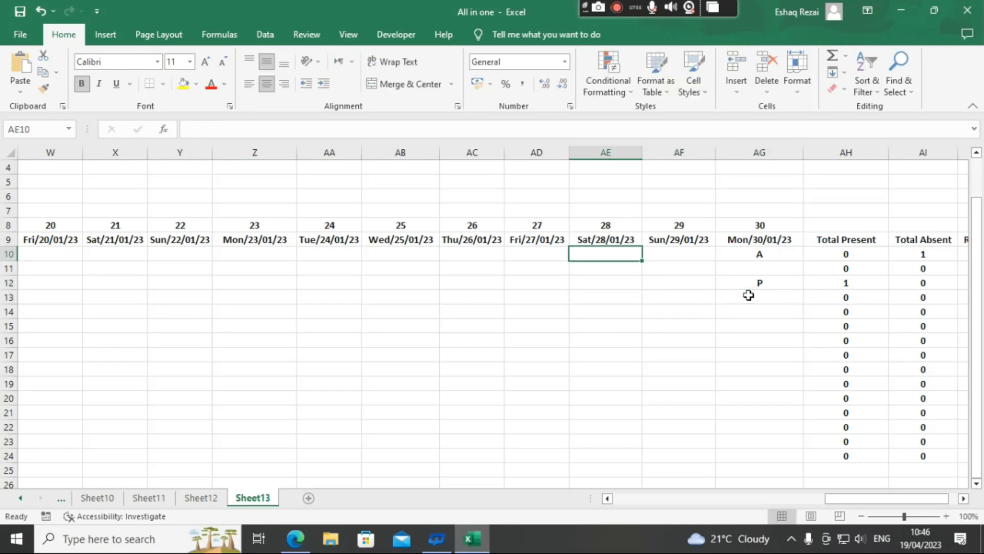
type("P")
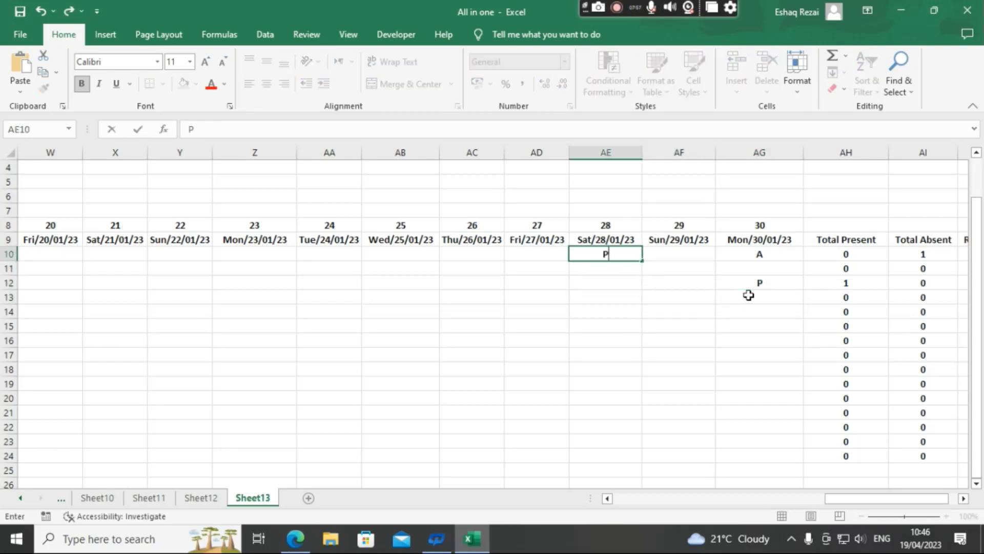
key("Left")
type("P")
key("Left")
type("P")
key("Left")
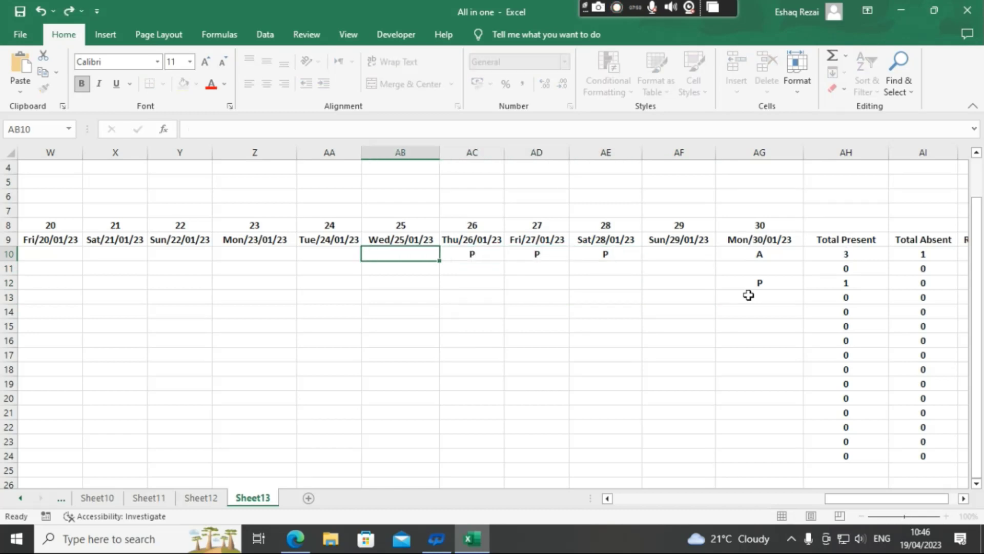
Step: Mark the fourth student present with "P" in cells AG13, AF13 and AE13, for 30, 29 and 28 January
left_click_drag(851, 499, 862, 498)
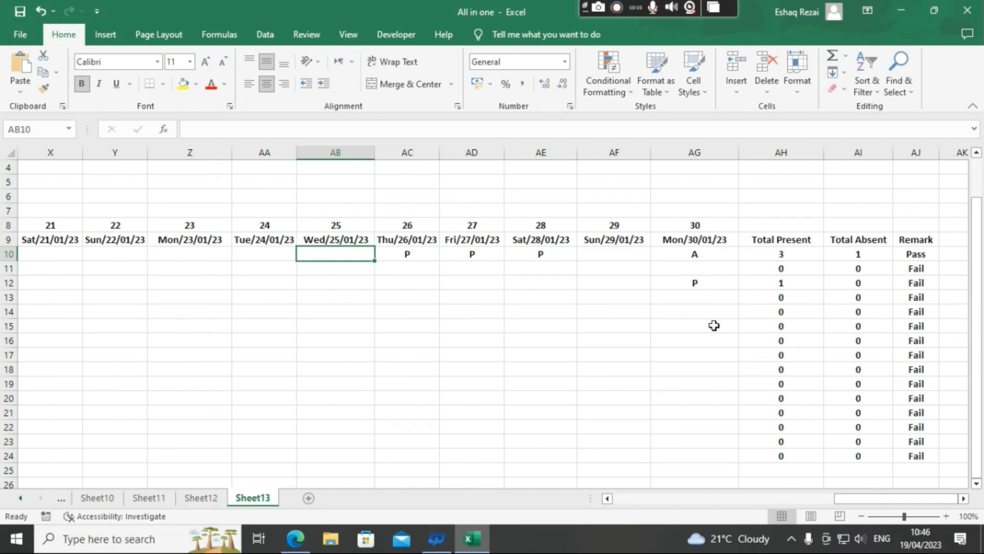
left_click(699, 299)
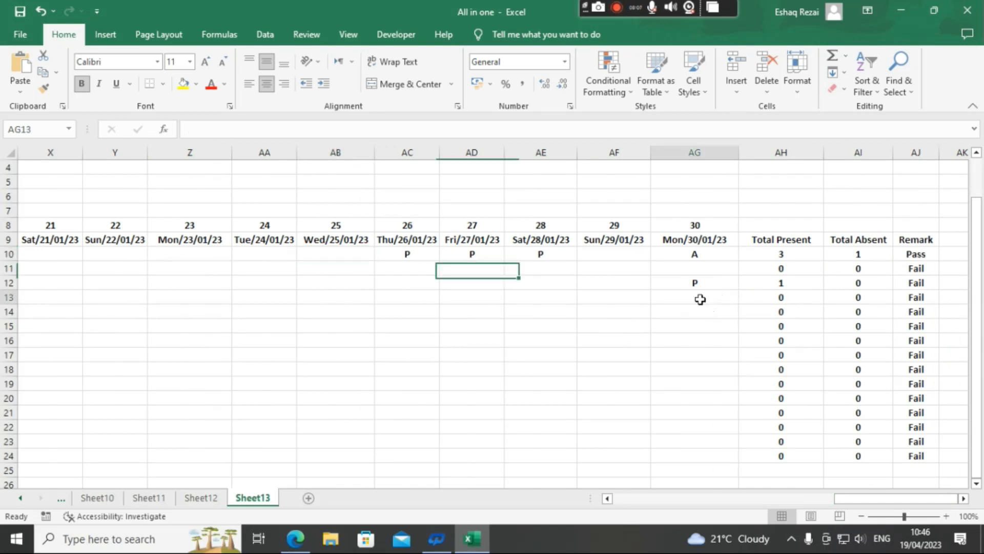
type("P")
key("Left")
type("P")
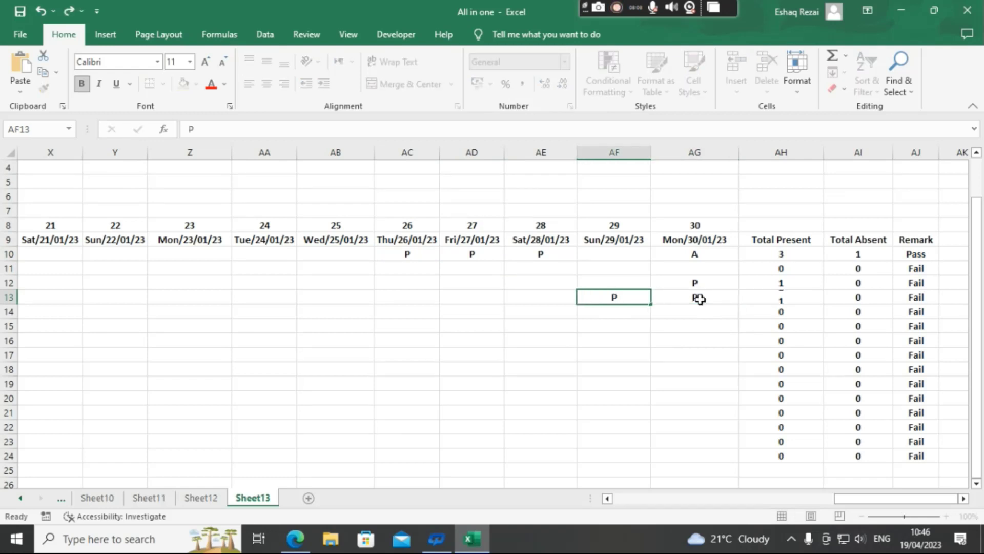
key("Left")
type("P")
key("Left")
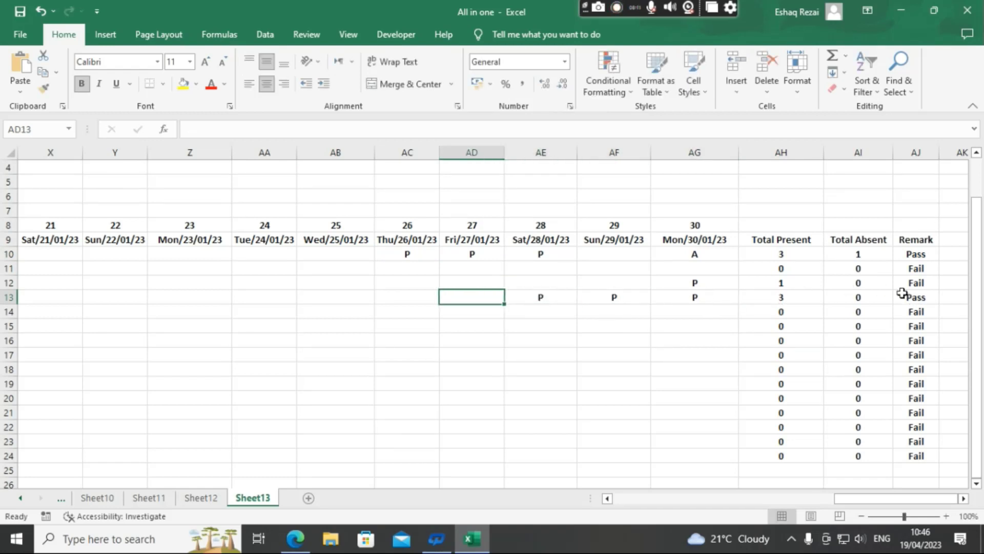
Step: Format the merged "Attendeance Sheet" title in D1 as bold Bahnschrift Condensed at font size 48
left_click_drag(846, 498, 504, 448)
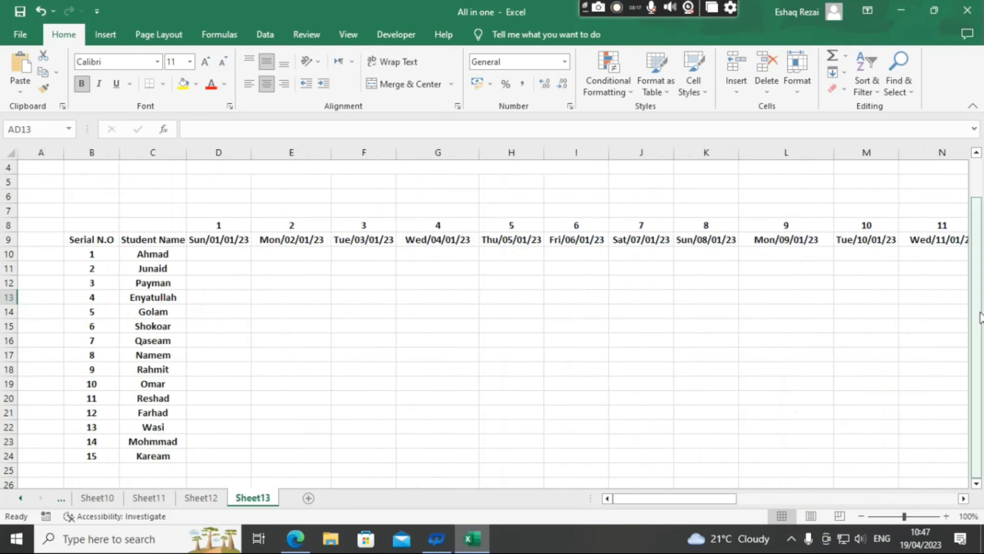
left_click_drag(978, 320, 977, 281)
left_click(510, 189)
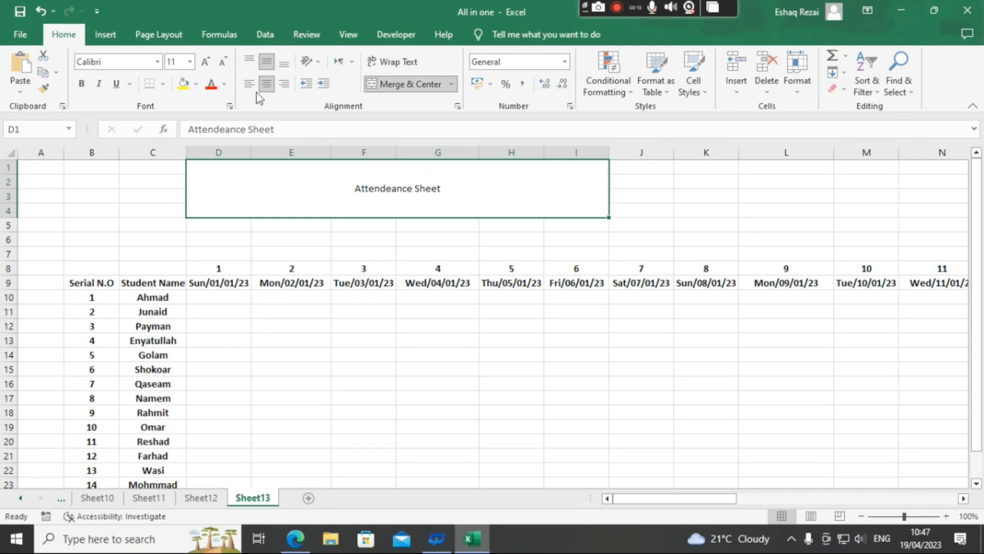
left_click(190, 62)
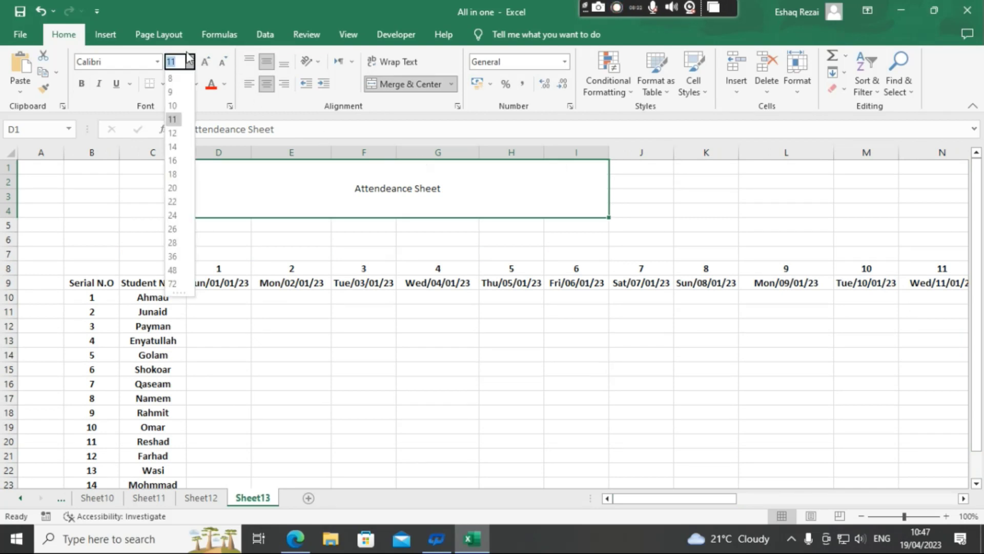
left_click(174, 270)
left_click(84, 83)
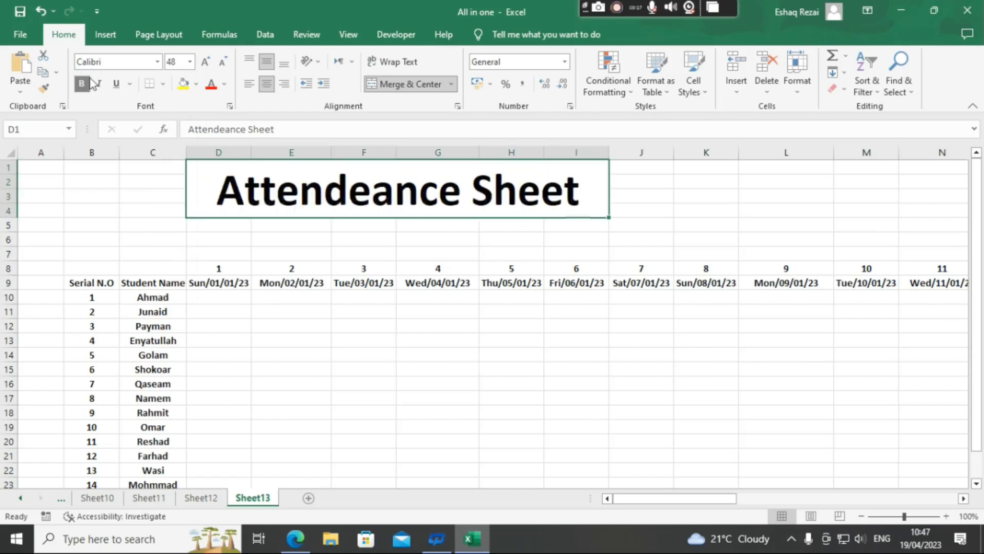
left_click(158, 62)
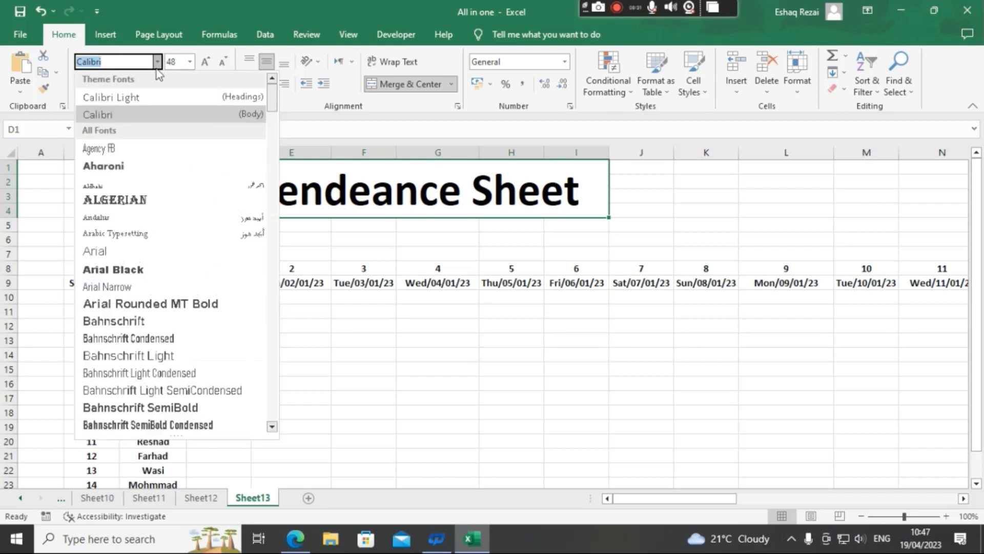
left_click(148, 340)
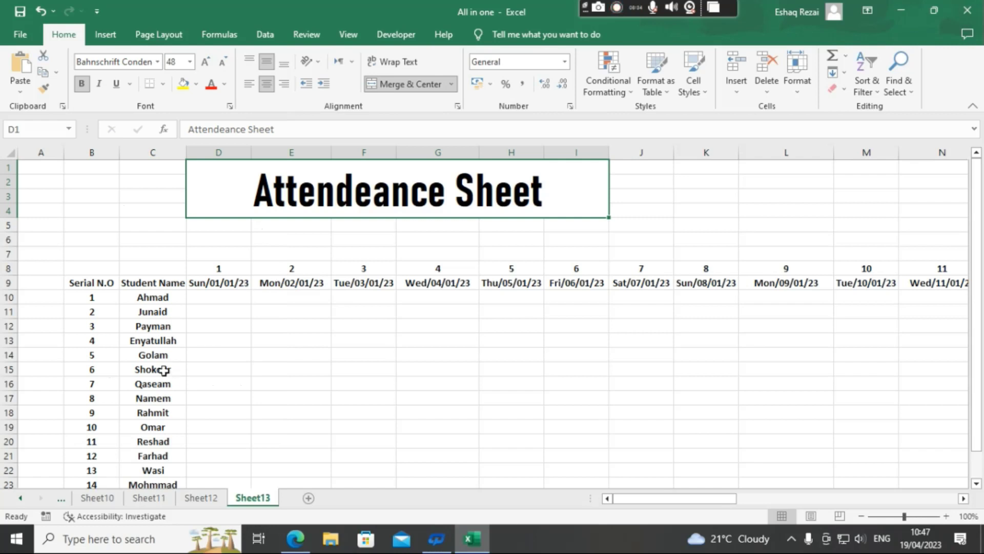
left_click(265, 326)
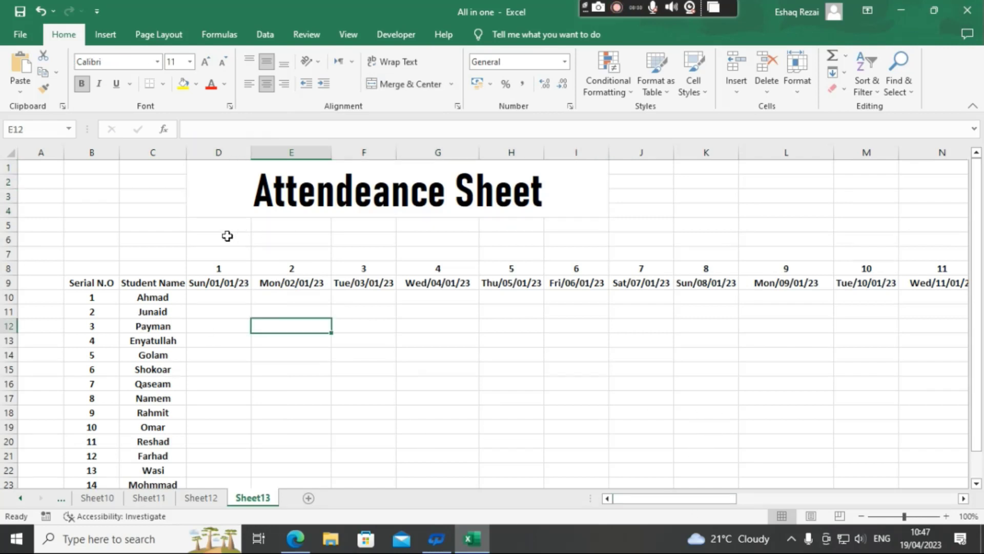
Step: Merge and centre cells B5:C7 above the table's first two columns and enter "JANUARY" in the merged cell
left_click_drag(225, 226, 347, 243)
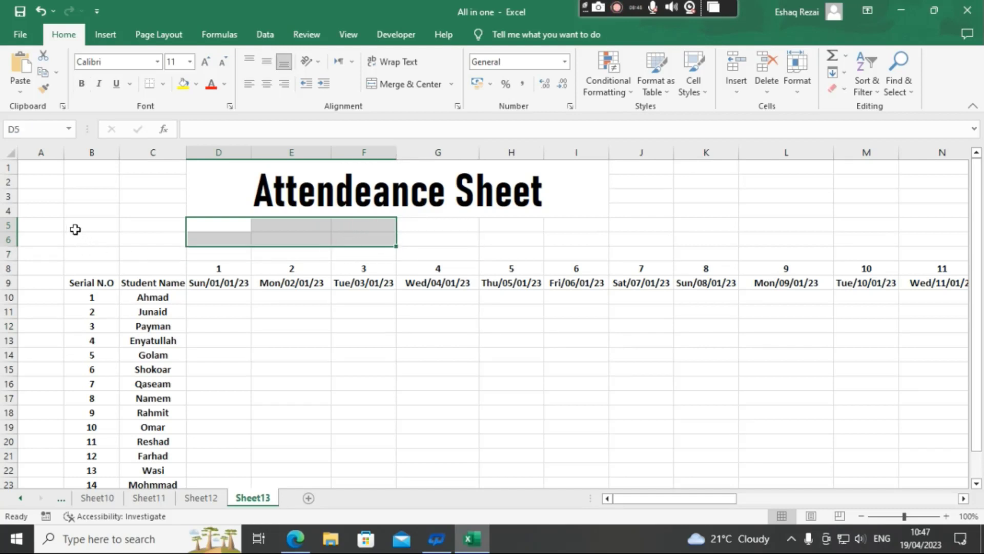
left_click_drag(76, 229, 141, 251)
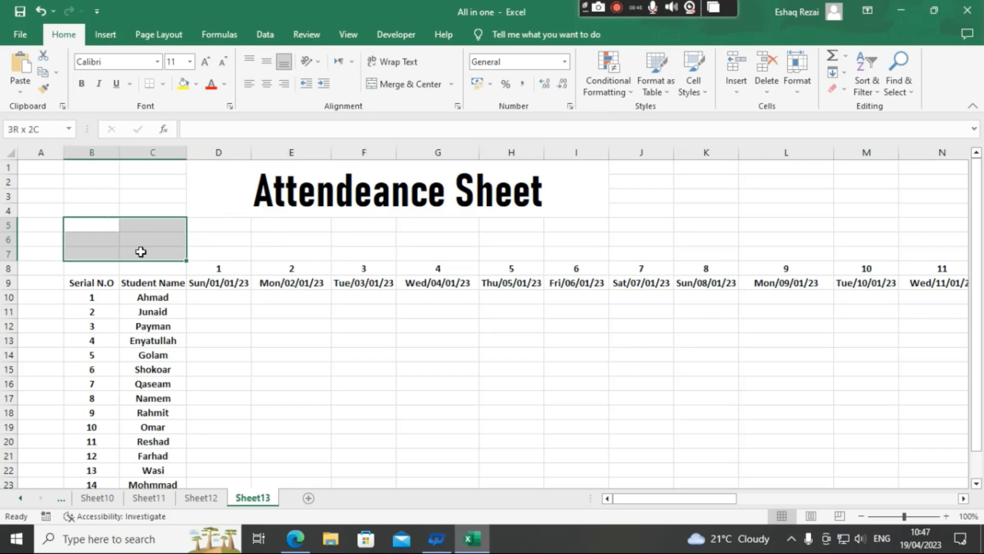
left_click(405, 84)
double_click(111, 237)
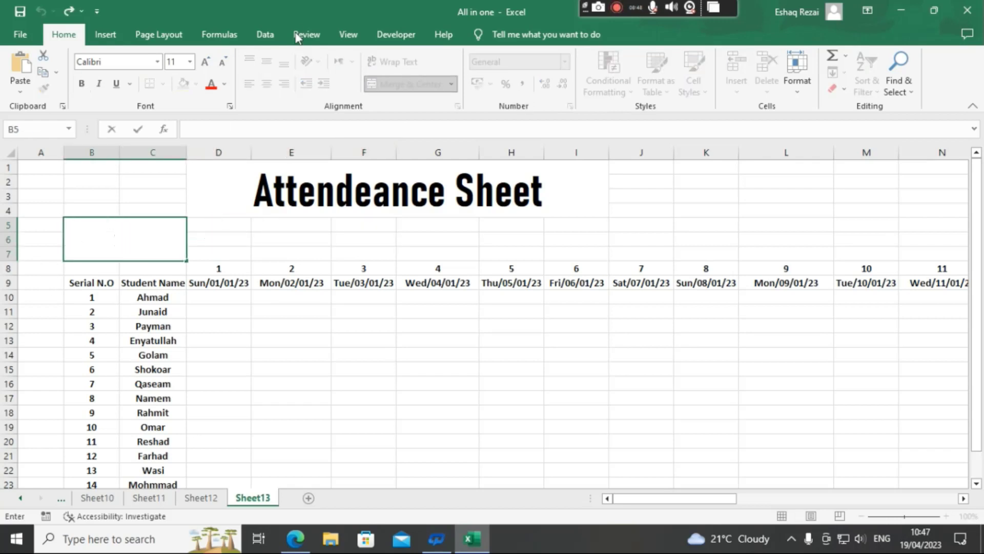
type("j")
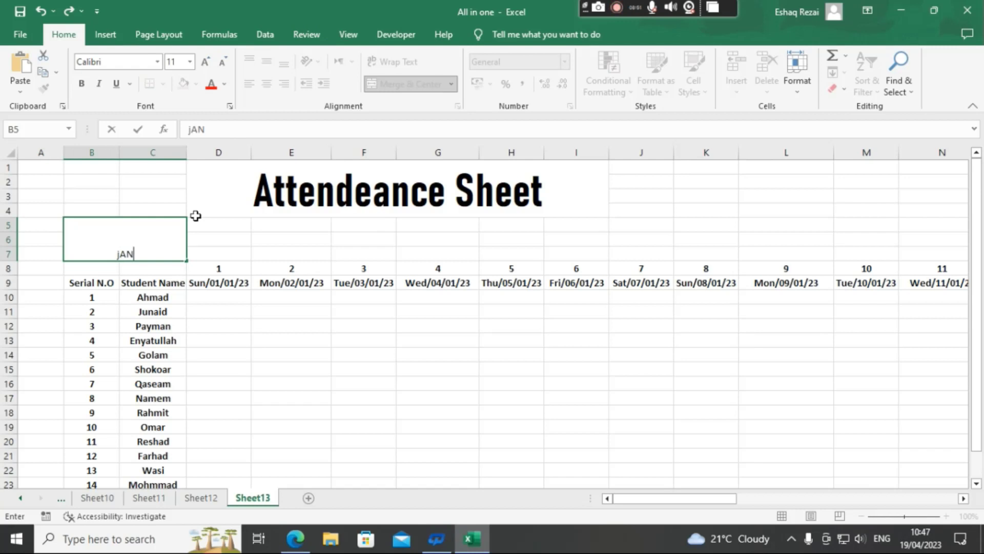
type("AN")
key("BackSpace")
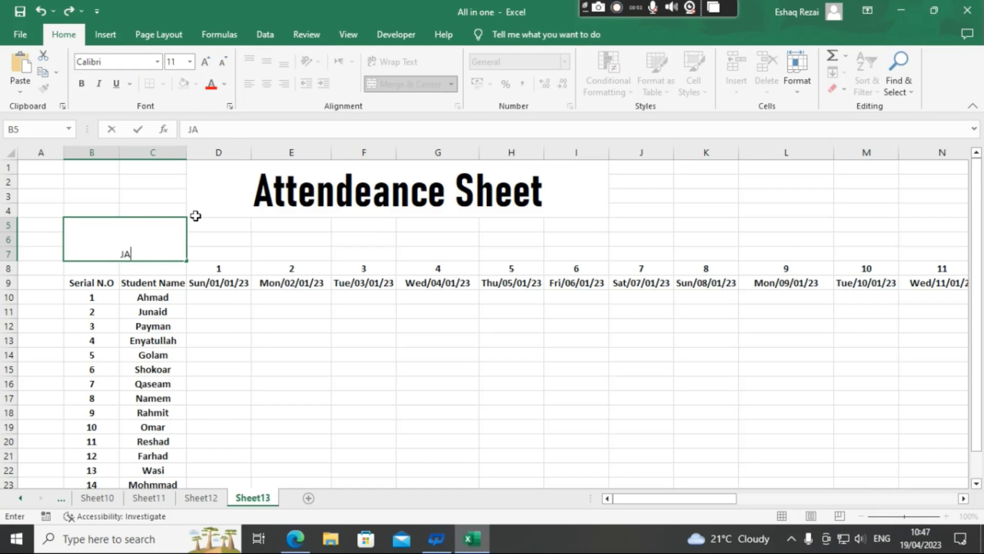
type("NUARY")
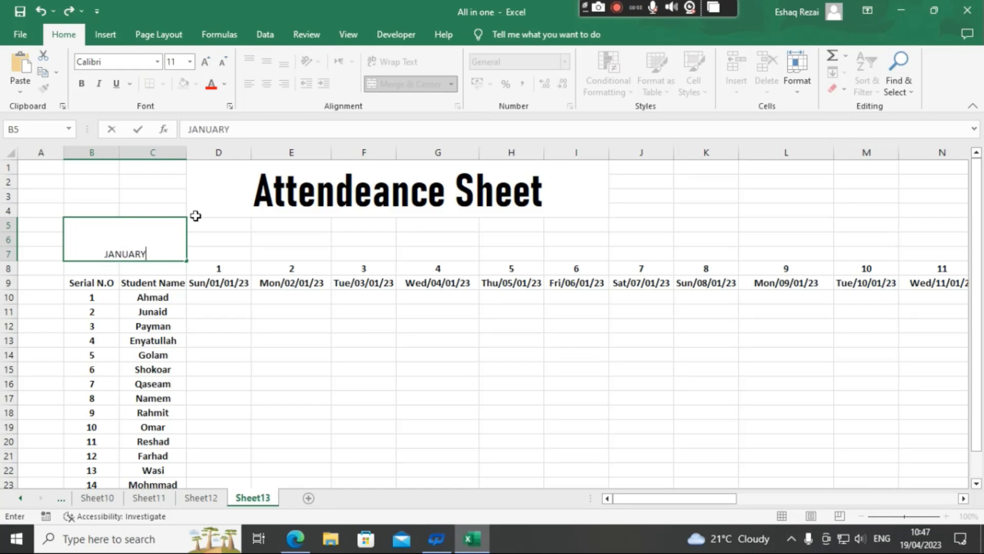
left_click(204, 227)
Step: Middle-align the JANUARY month label vertically, make it bold and set its font size to 24
left_click(165, 229)
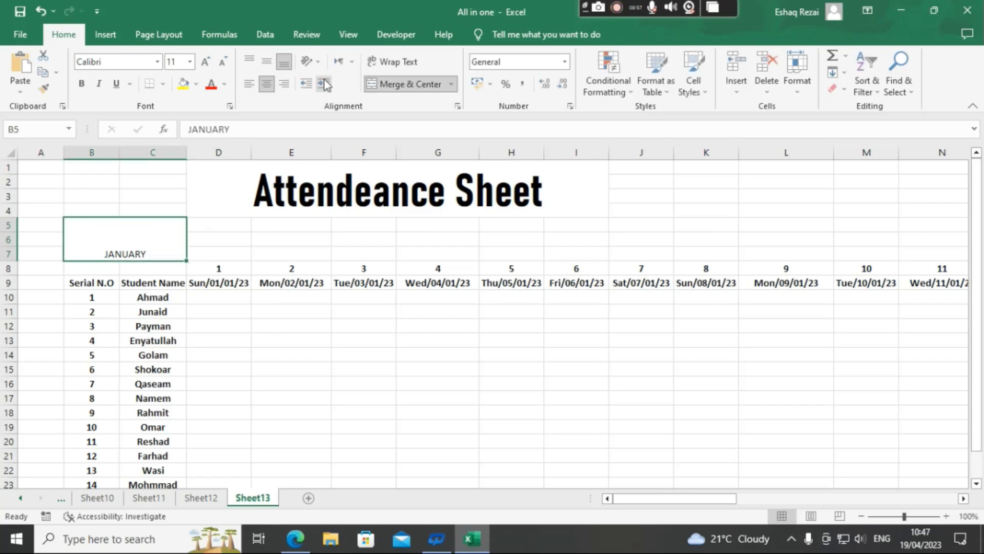
left_click(267, 62)
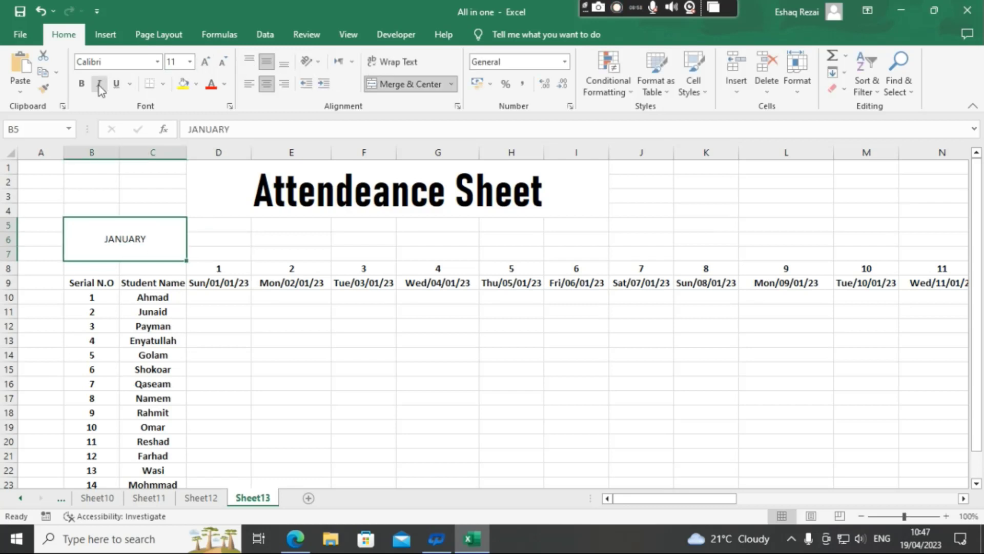
left_click(82, 83)
left_click(190, 62)
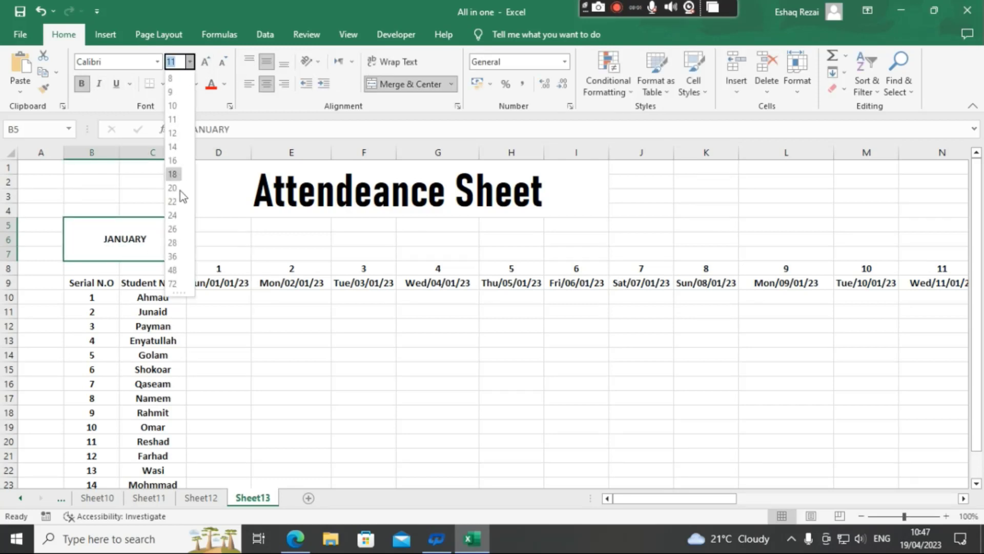
left_click(172, 215)
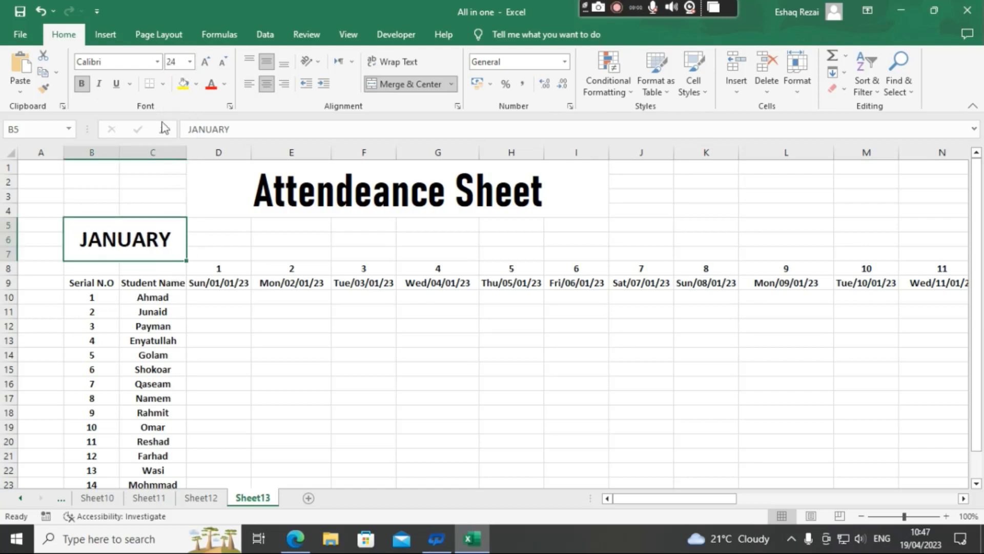
Step: Give the JANUARY label a blue-gray theme font colour and a light gray cell fill
left_click(225, 84)
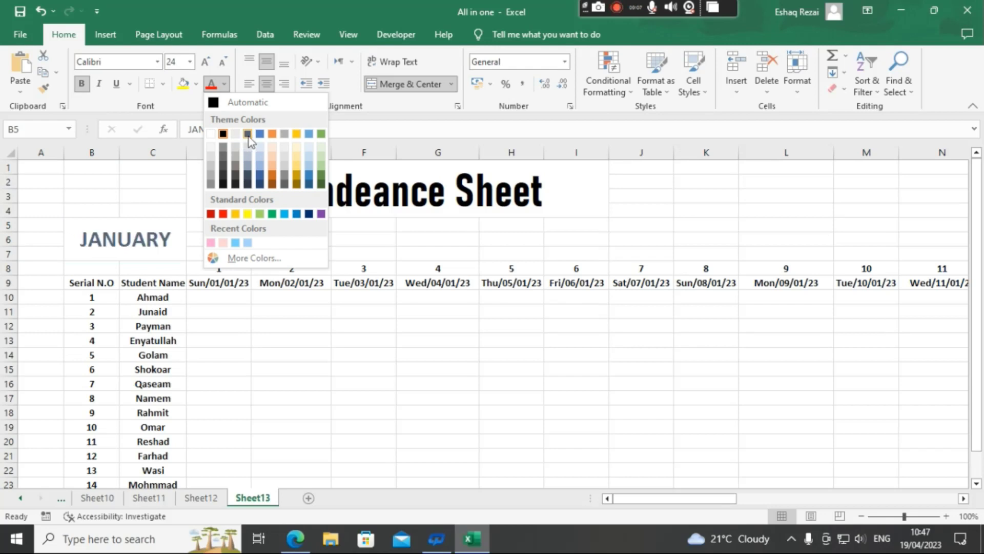
left_click(248, 135)
left_click(197, 85)
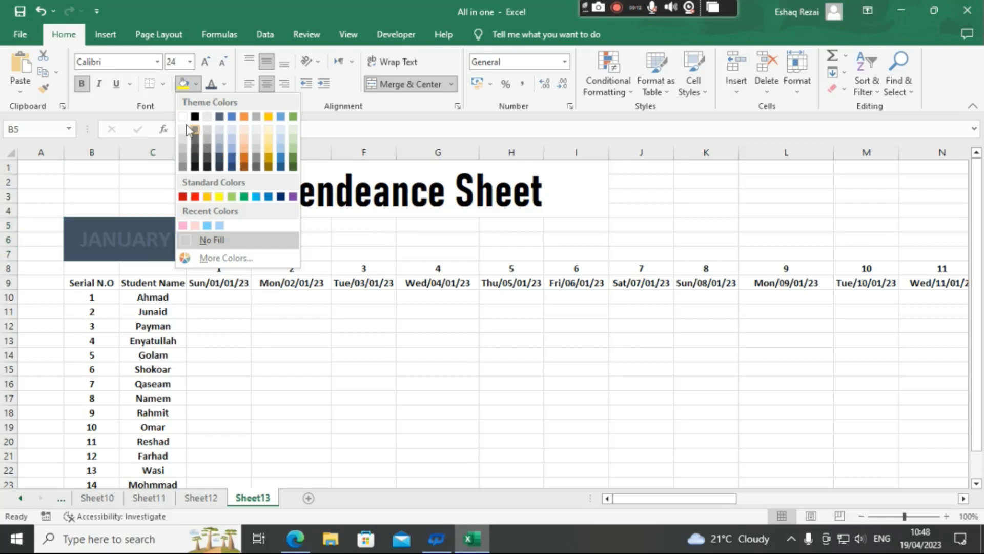
left_click(185, 127)
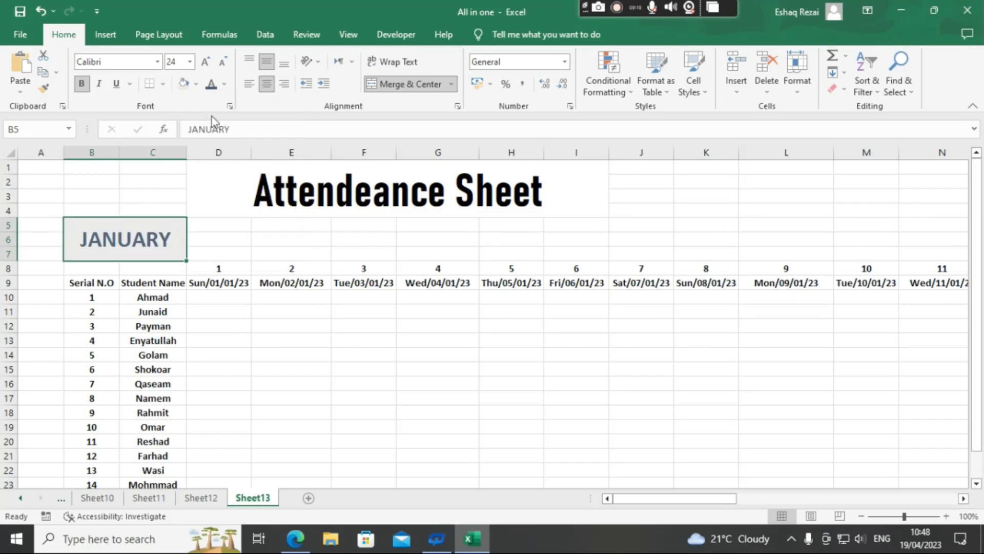
left_click(207, 252)
Step: Mark the seventh student absent with "A" in cells AC16, AB16 and AA16, for 26, 25 and 24 January
left_click_drag(626, 500, 880, 518)
left_click(898, 517)
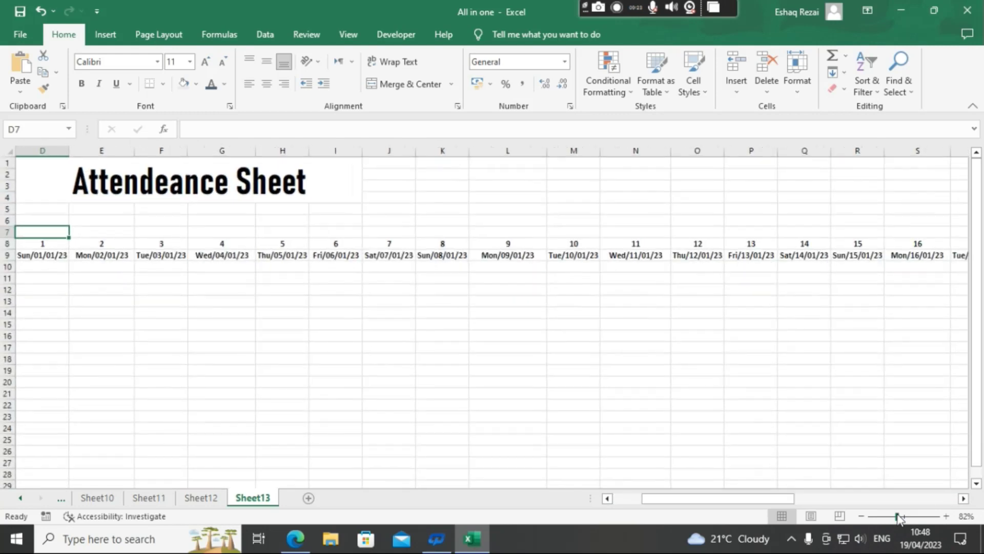
left_click_drag(768, 495, 902, 491)
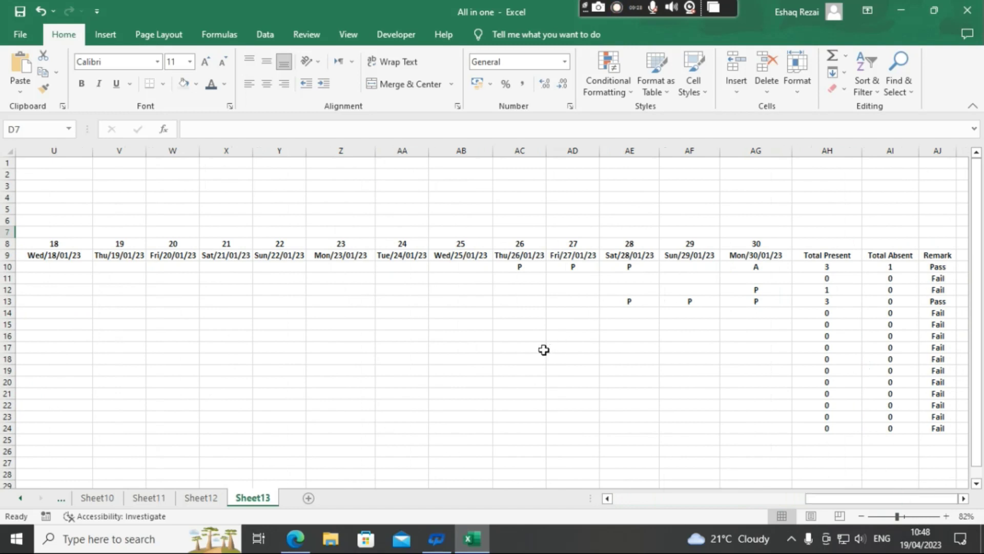
left_click(525, 338)
type("A")
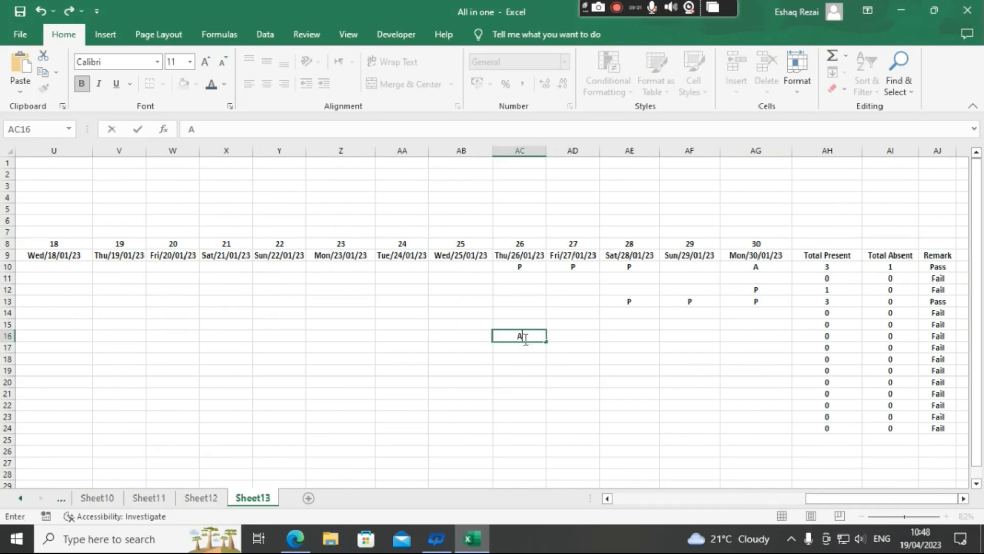
key("Left")
type("A")
key("Left")
type("A")
key("Left")
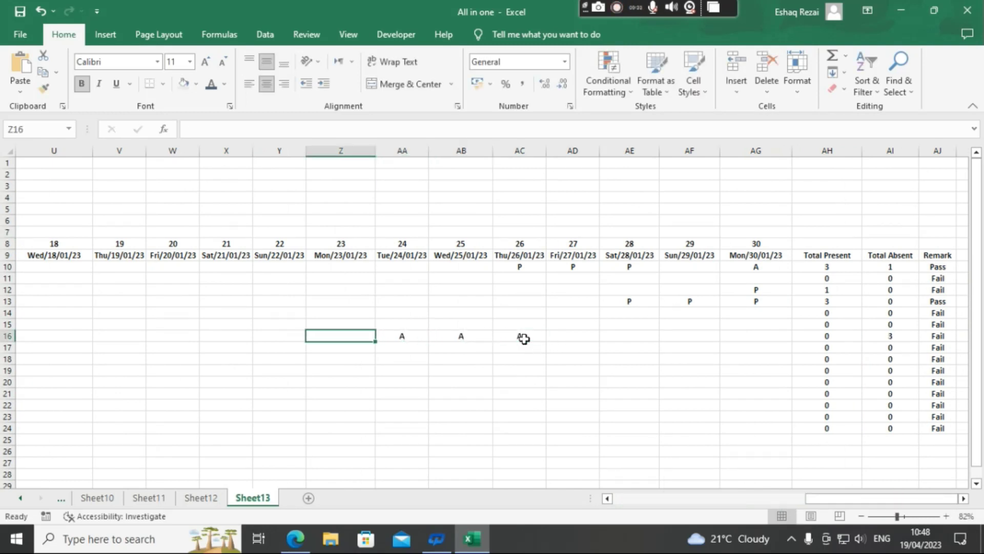
Step: Mark the eighth, ninth and tenth students present for 23 January with "P" in cells Z17, Z18 and Z19
key("Down")
type("P")
key("Down")
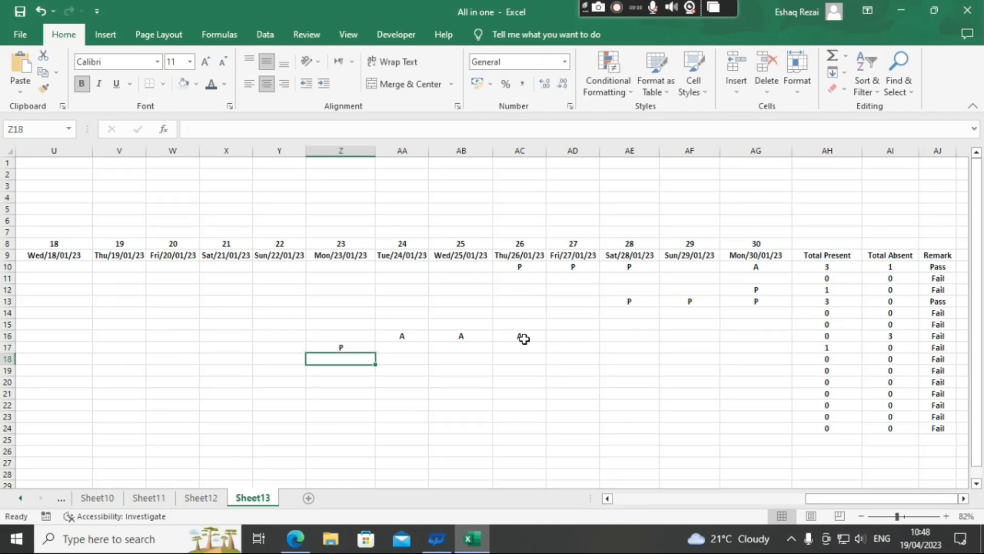
type("P")
key("Down")
type("P")
key("Down")
Step: Mark the tenth student present with "P" in cells Y19, X19 and W19, for 22, 21 and 20 January
key("Left")
key("Up")
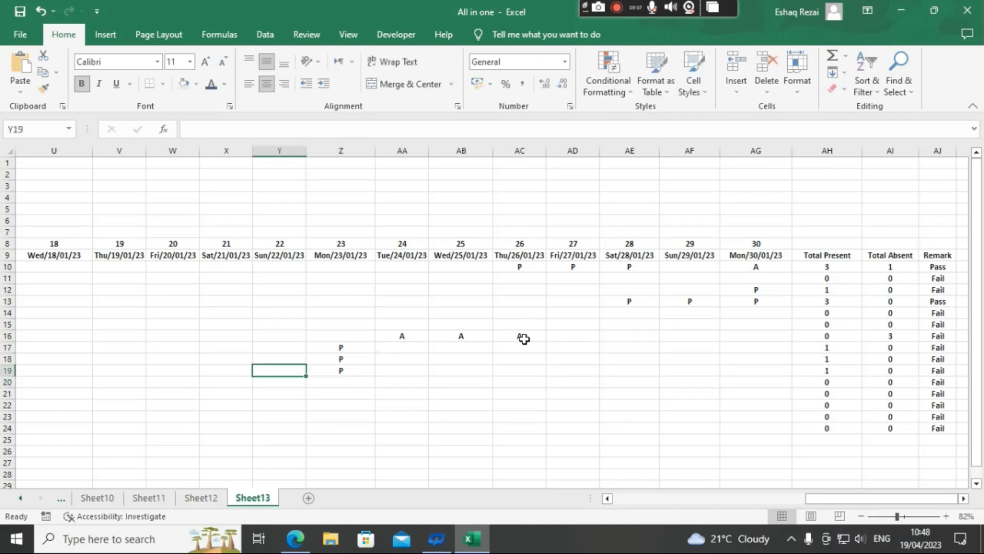
type("P")
key("Left")
type("P")
key("Left")
type("P")
key("Left")
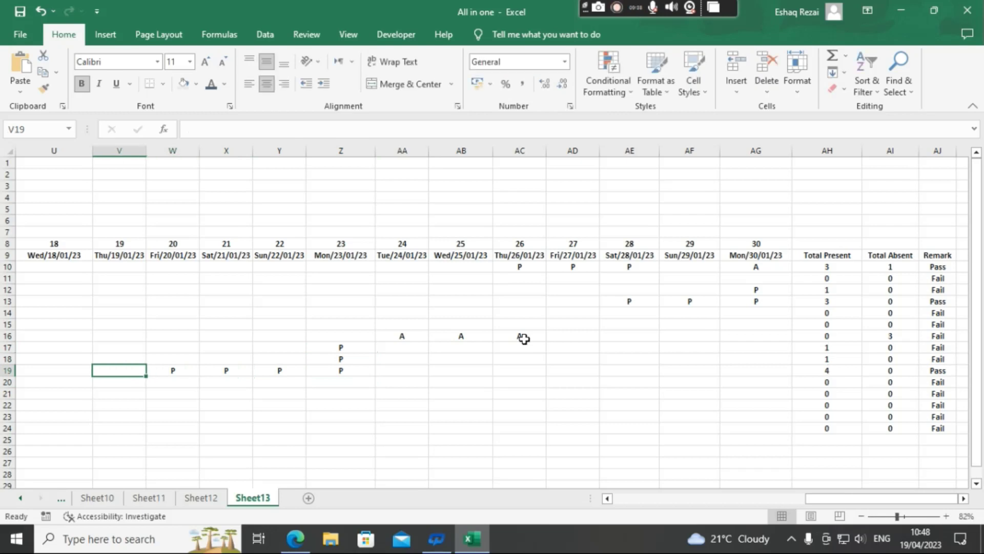
key("Up")
key("Up")
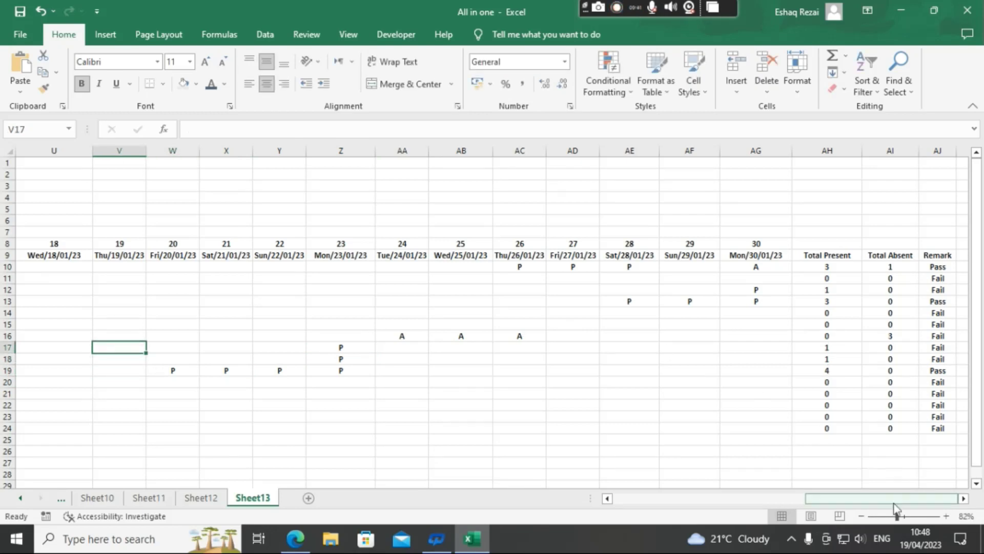
Step: Widen columns AC and AA so the 26 and 24 January dates in row 9 display in full
left_click_drag(898, 516, 912, 516)
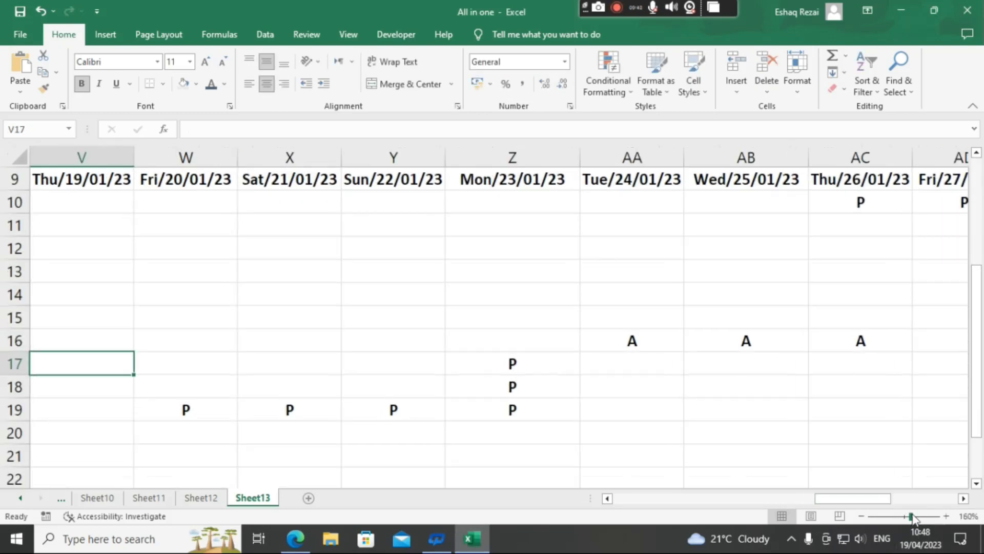
left_click_drag(823, 498, 902, 517)
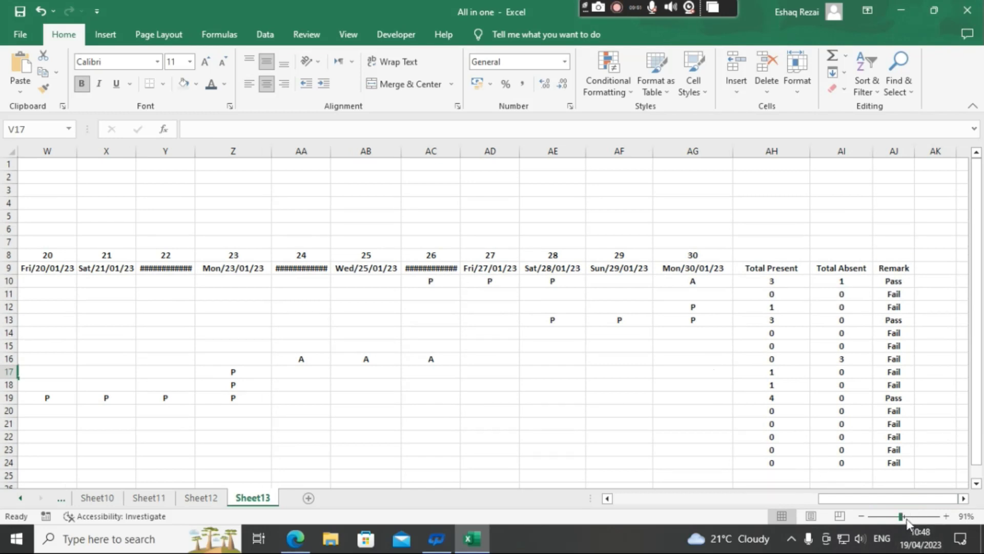
left_click_drag(902, 516, 907, 517)
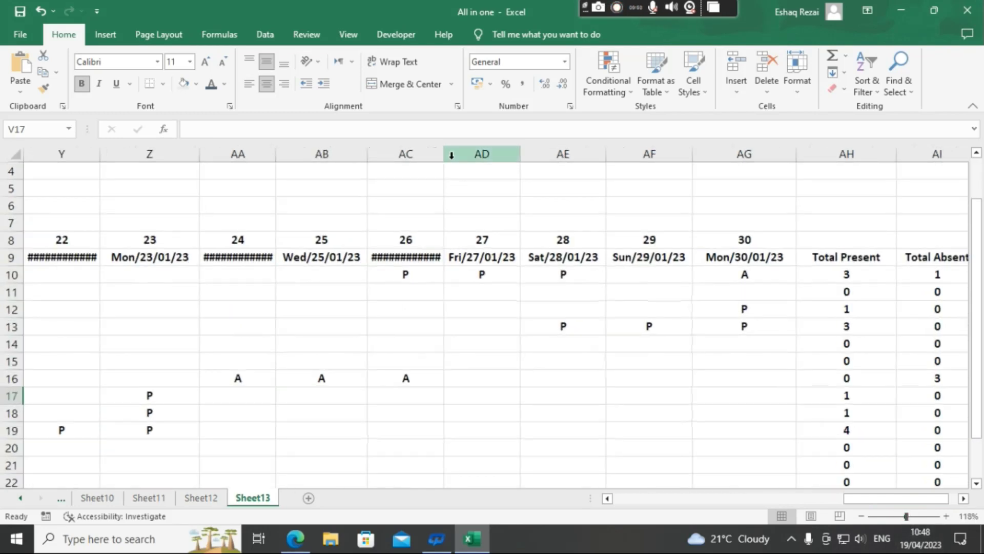
left_click_drag(444, 154, 466, 154)
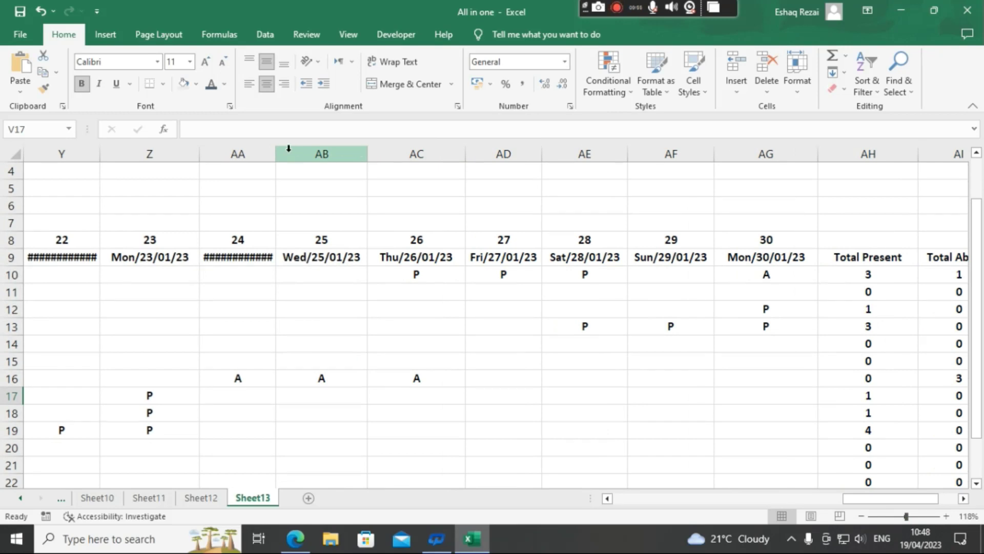
left_click_drag(276, 154, 330, 154)
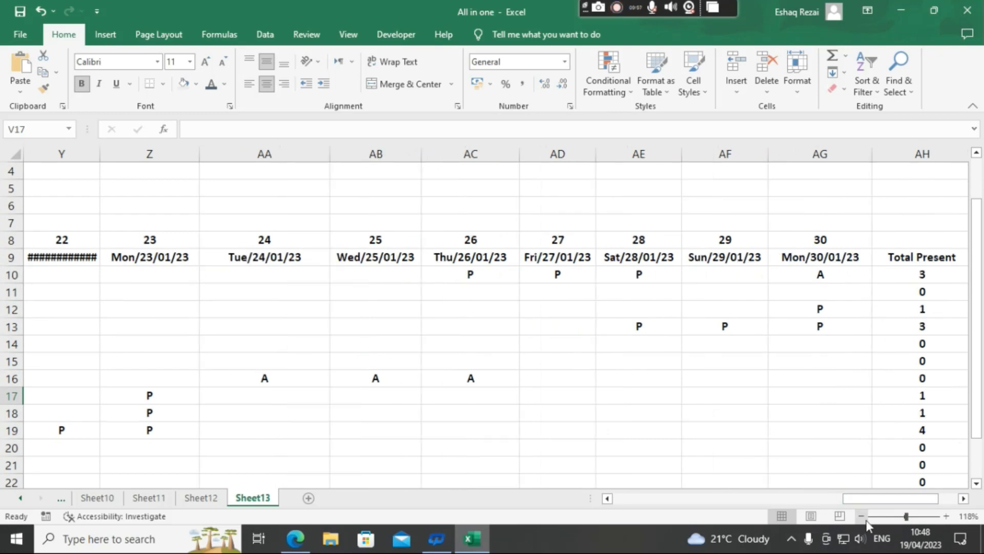
left_click(916, 516)
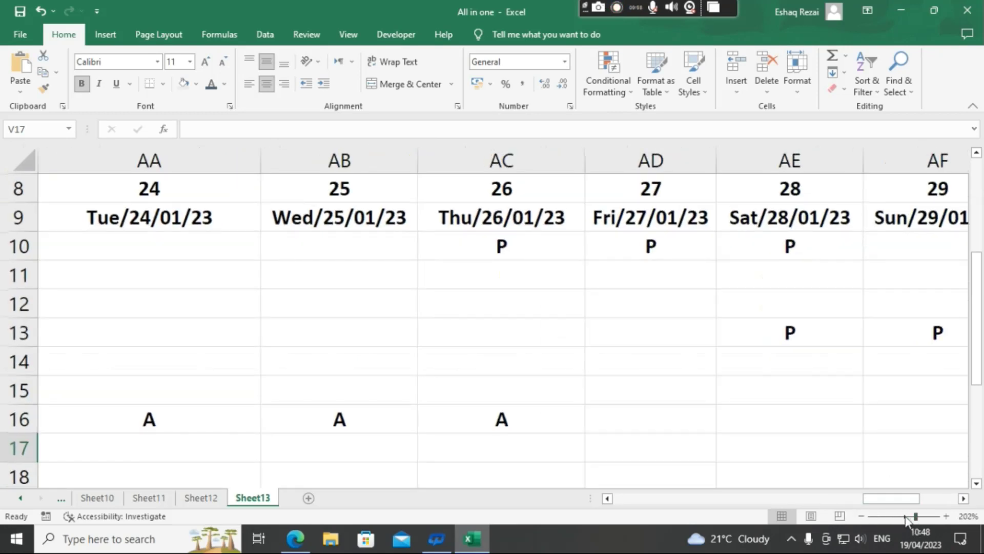
left_click(906, 517)
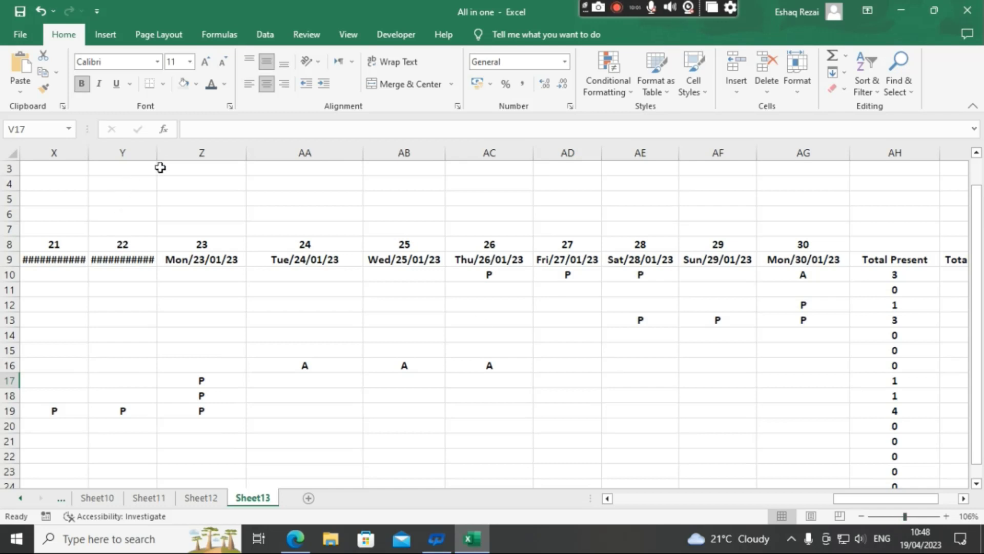
Step: Adjust columns Y, X, K, M and L so the 22, 21, 8, 10 and 9 January dates in row 9 display in full
left_click_drag(157, 153, 193, 153)
left_click_drag(88, 152, 129, 156)
left_click_drag(845, 499, 585, 463)
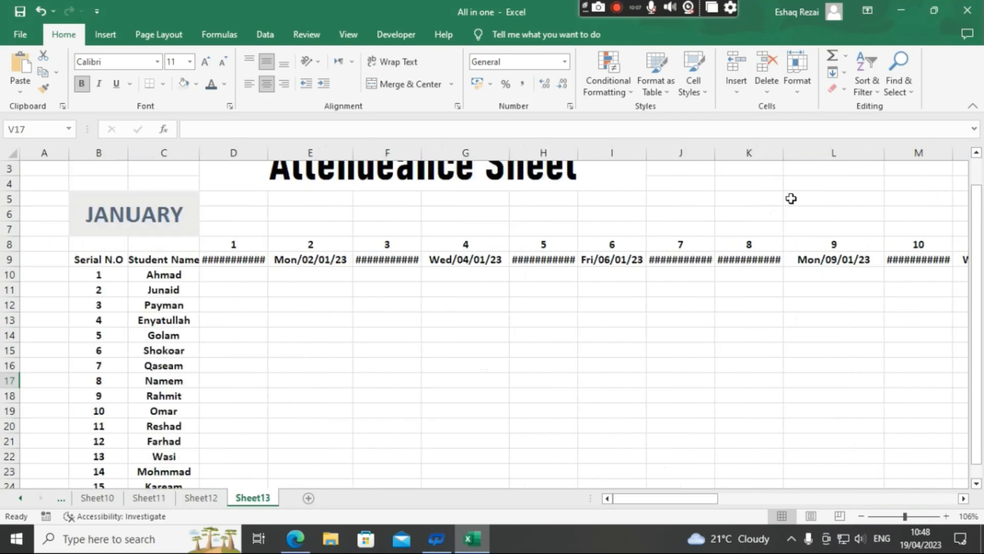
left_click_drag(885, 154, 812, 154)
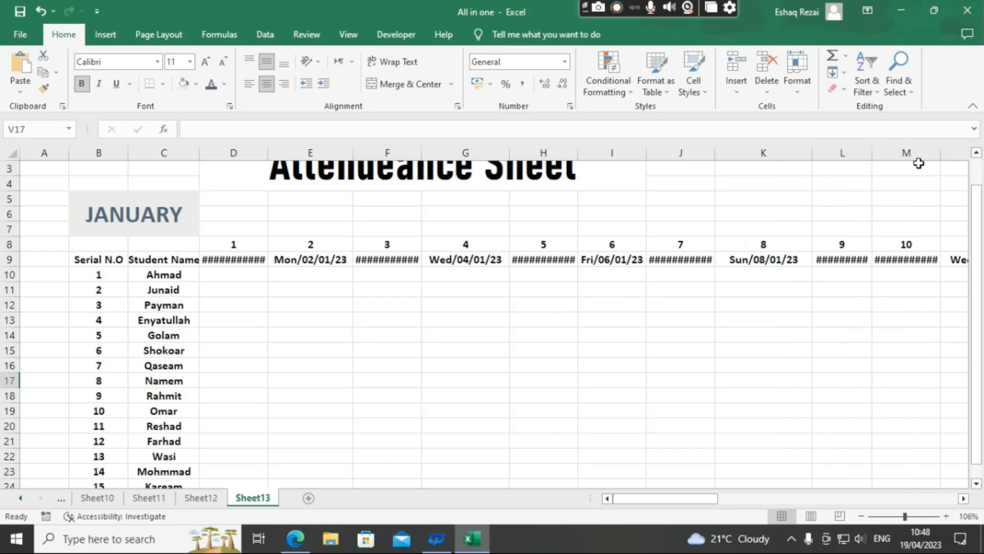
left_click_drag(941, 153, 956, 154)
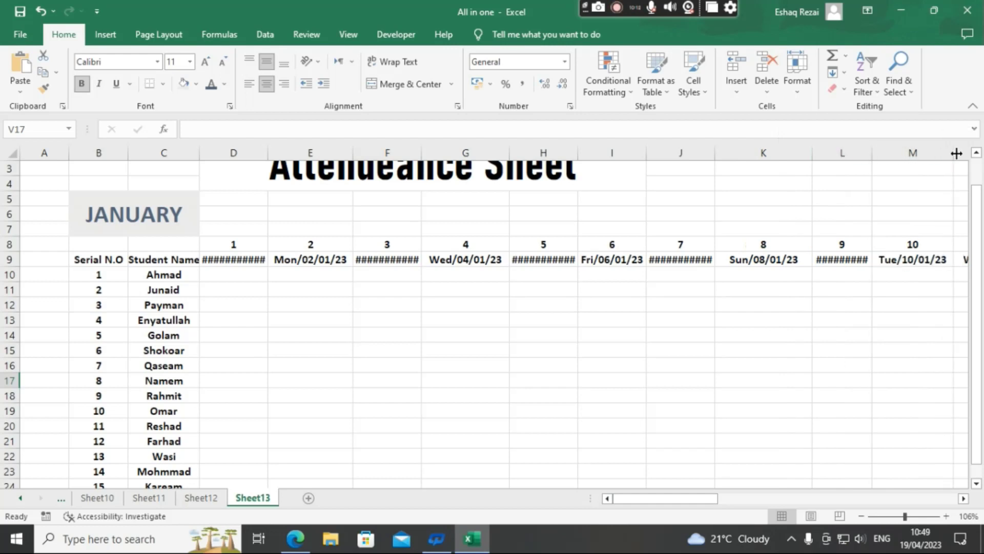
double_click(873, 153)
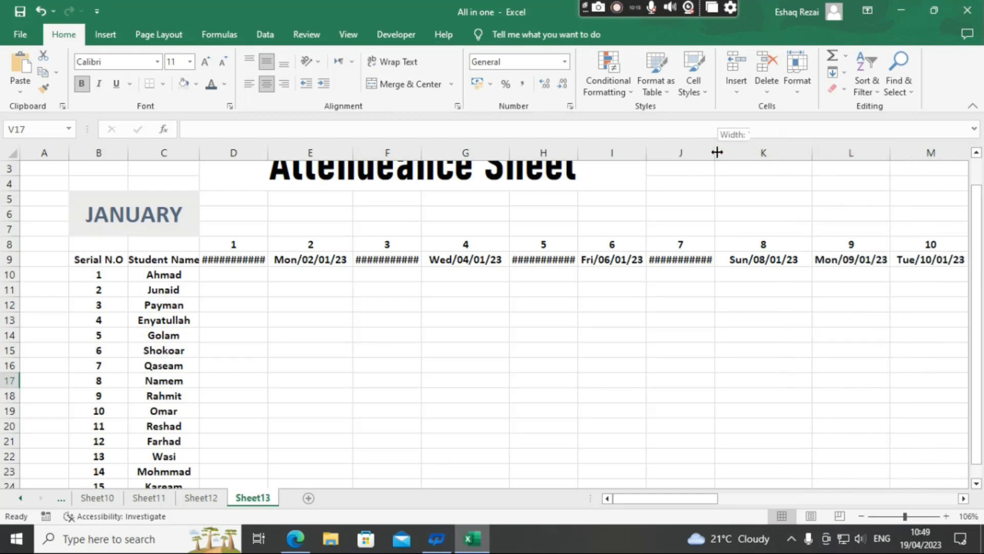
Step: Widen columns J, H, F and D so the 7, 5, 3 and 1 January dates in row 9 display in full
left_click_drag(716, 153, 736, 153)
left_click_drag(575, 153, 592, 154)
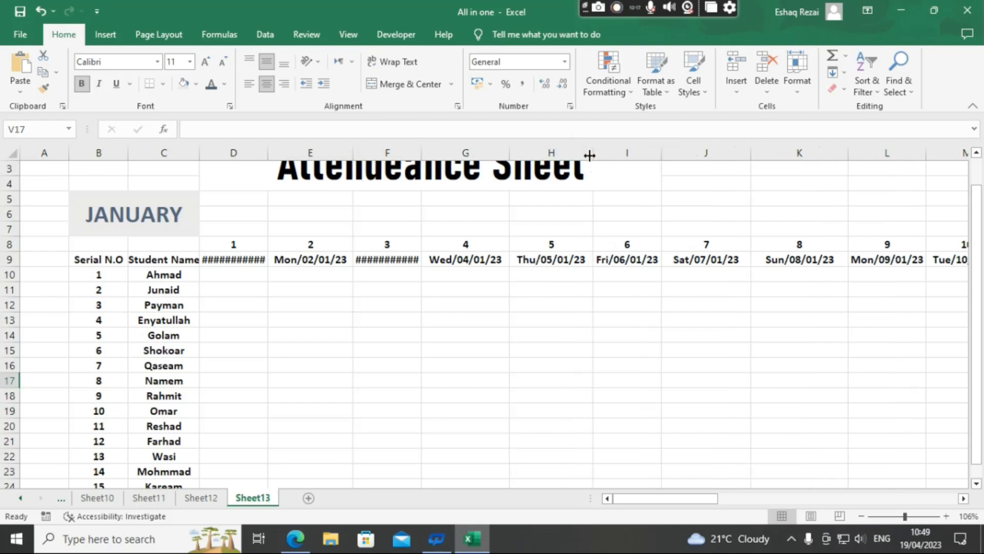
double_click(426, 153)
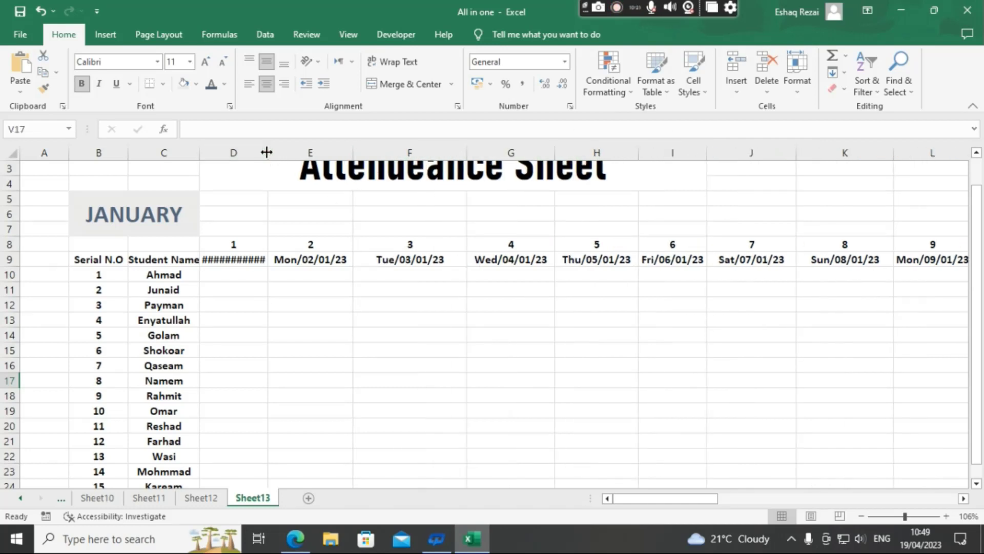
left_click_drag(268, 153, 306, 154)
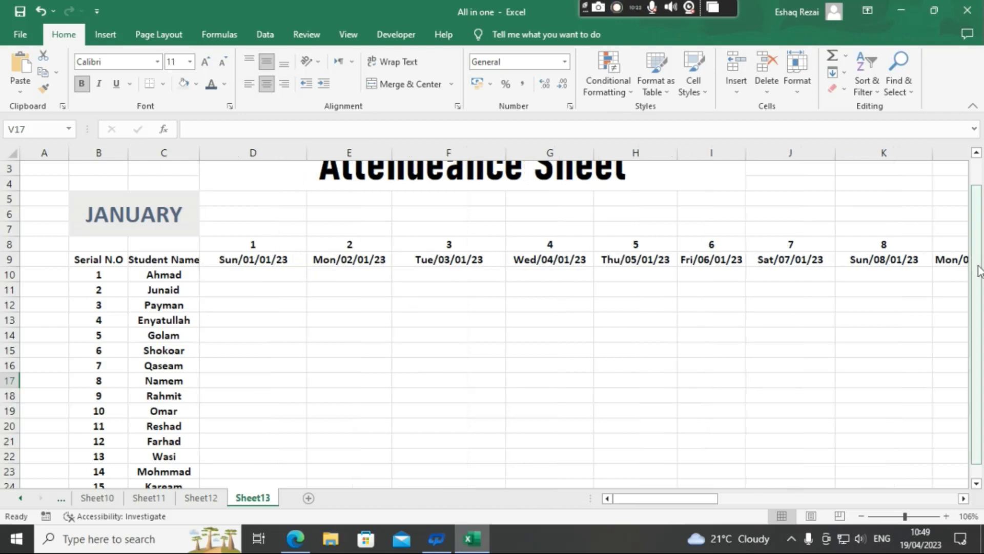
Step: Check the attendance sheet in the print preview and return to the worksheet
left_click_drag(979, 266, 979, 302)
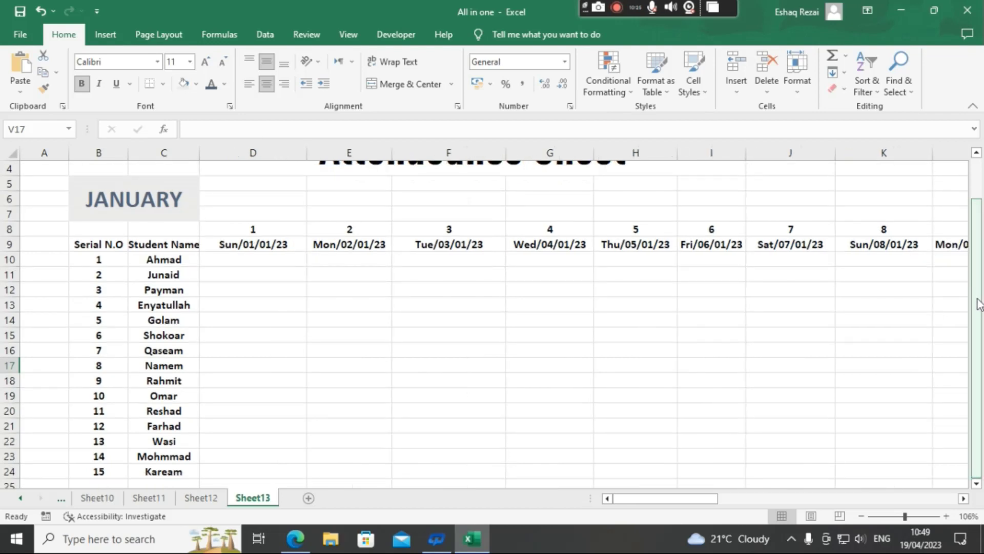
key("ctrl+p")
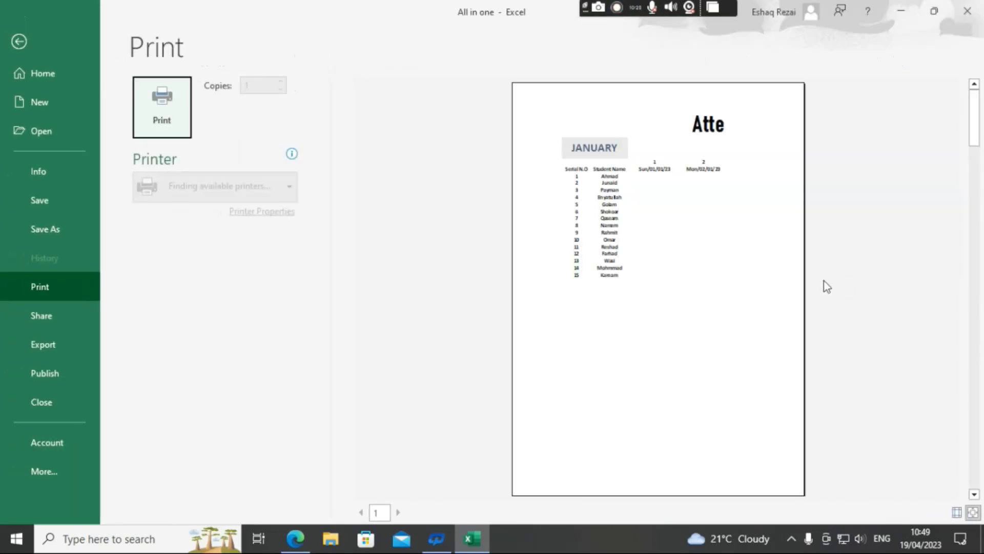
left_click(19, 41)
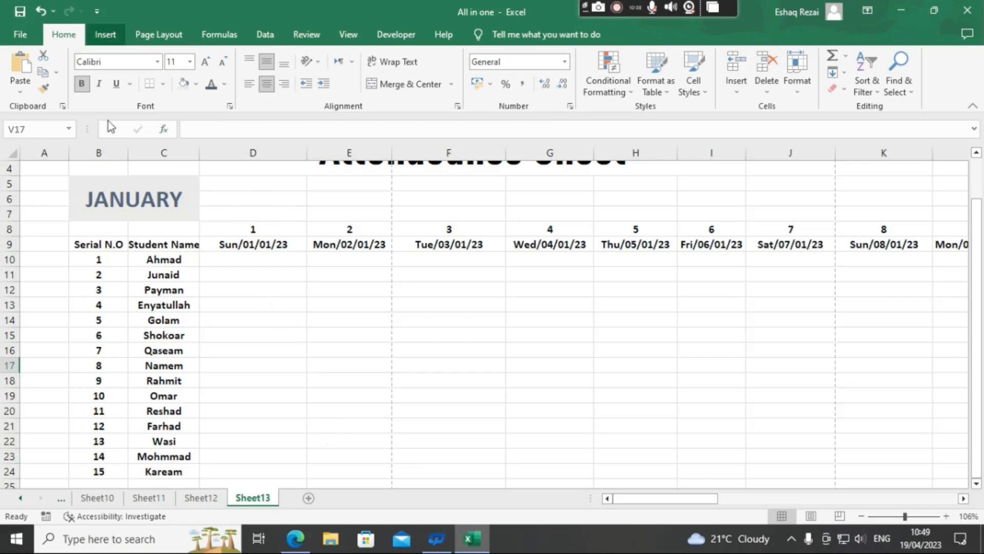
left_click(105, 34)
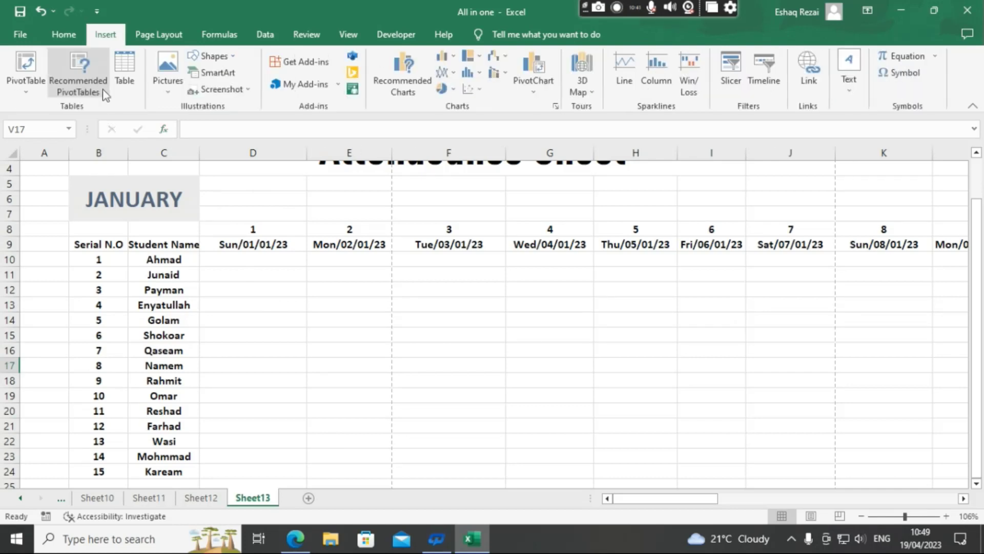
left_click(69, 79)
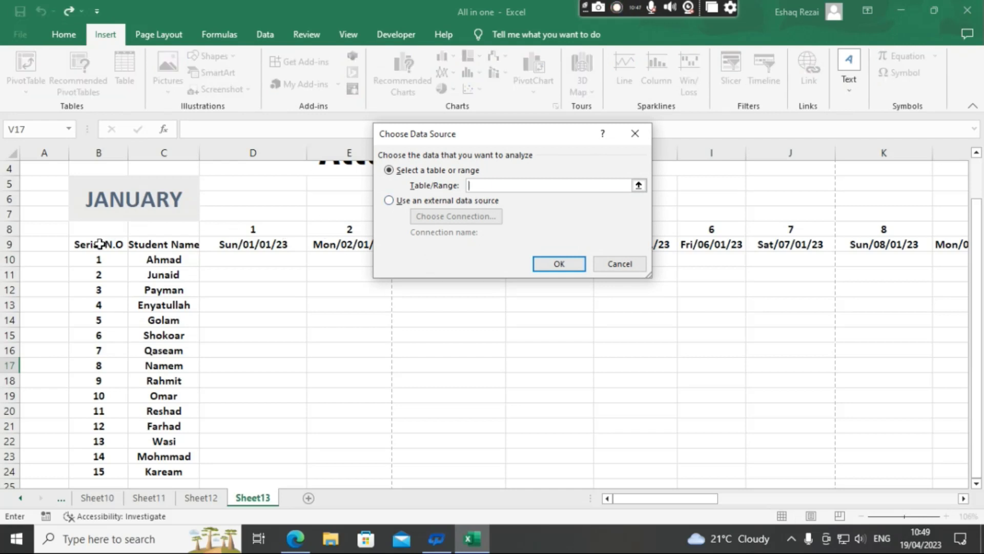
left_click_drag(82, 247, 175, 264)
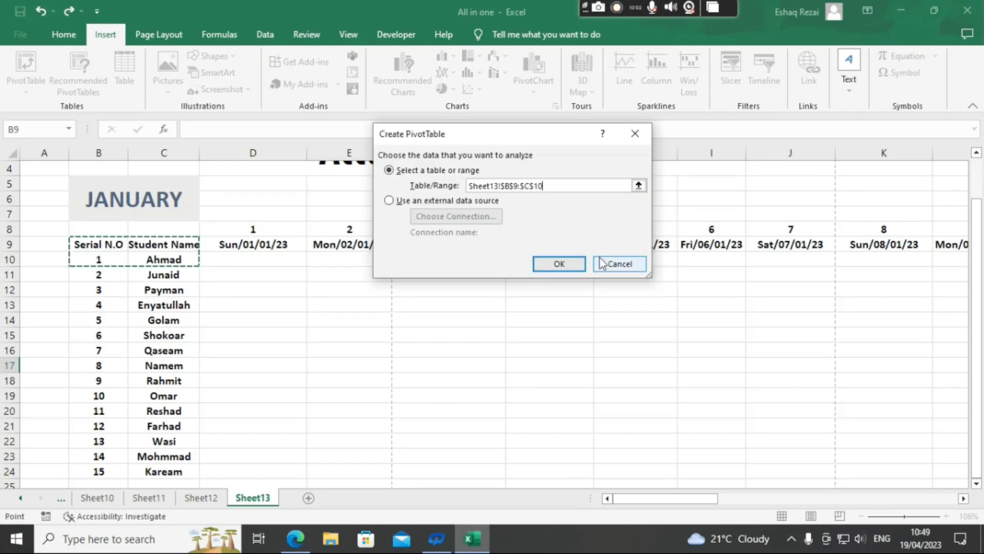
left_click(603, 264)
left_click(24, 62)
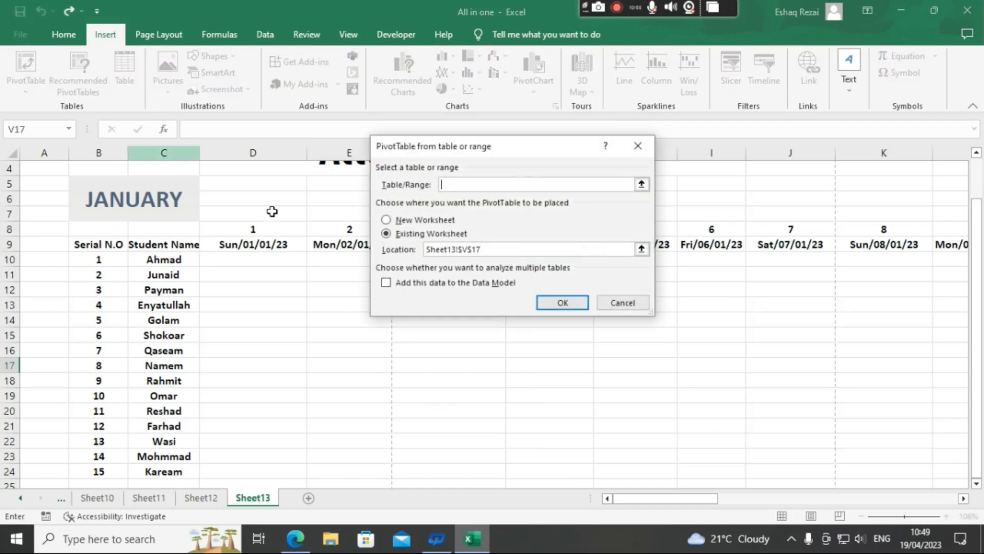
left_click(620, 303)
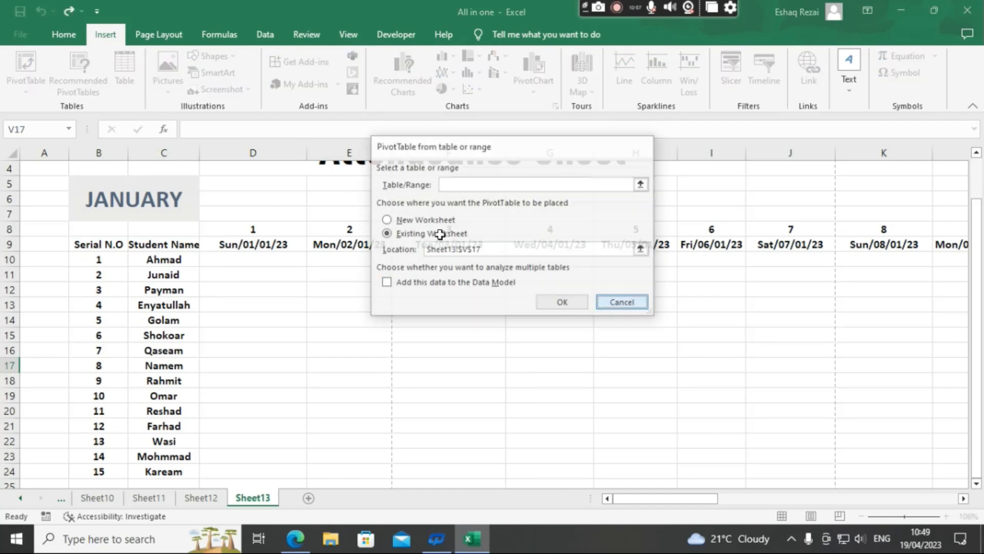
Step: Insert the recommended PivotTable "Count of Serial N.O by Total Present" from the Sheet13 range B9:AJ24
left_click(79, 66)
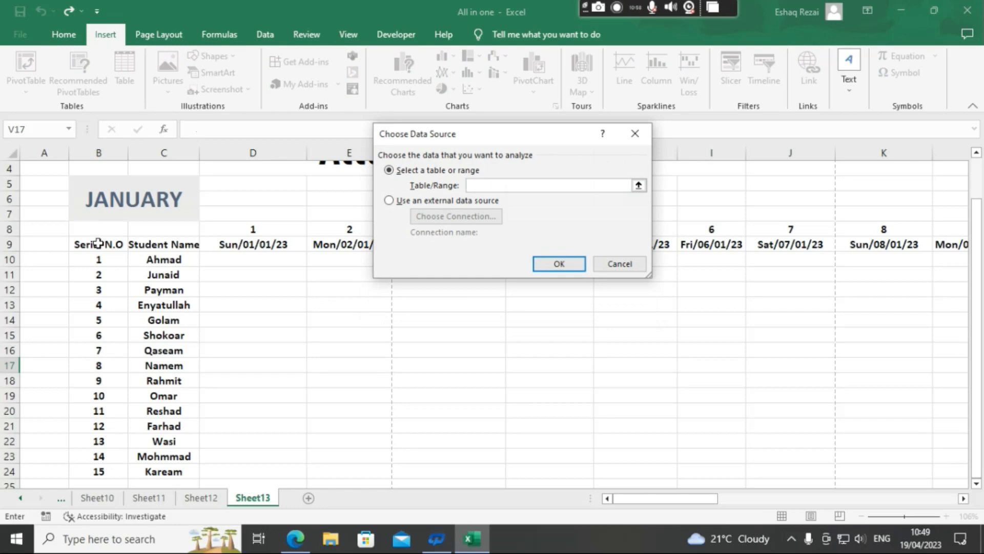
left_click_drag(97, 243, 828, 403)
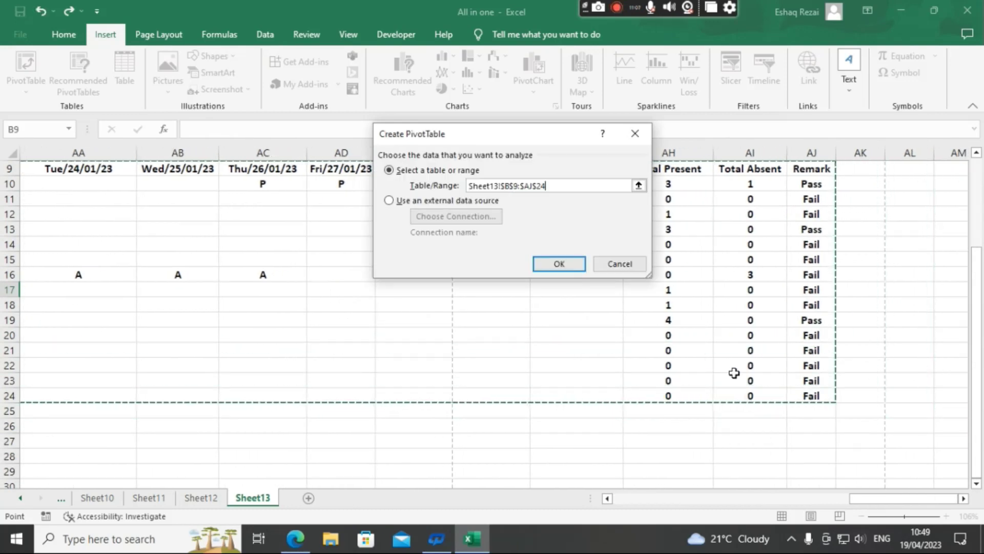
left_click(546, 264)
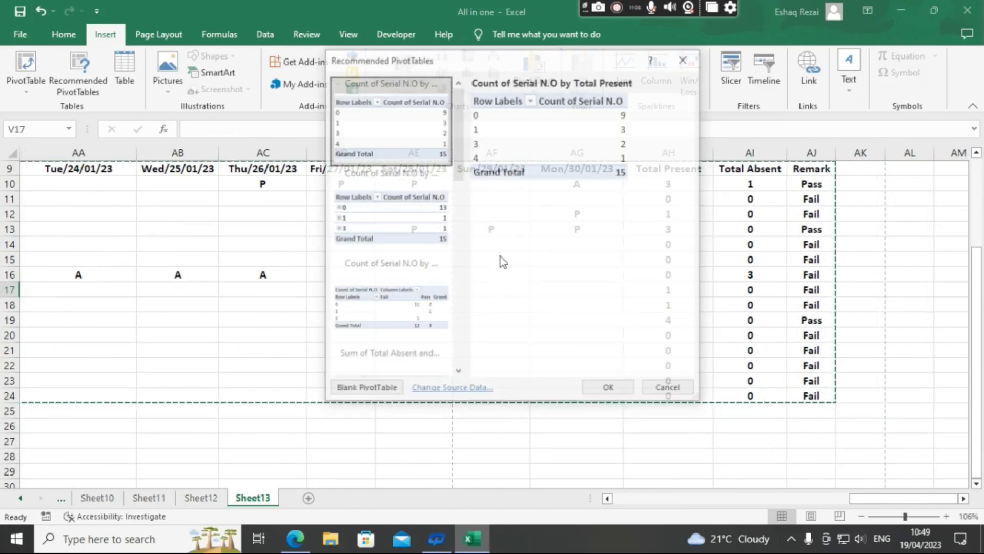
left_click(610, 389)
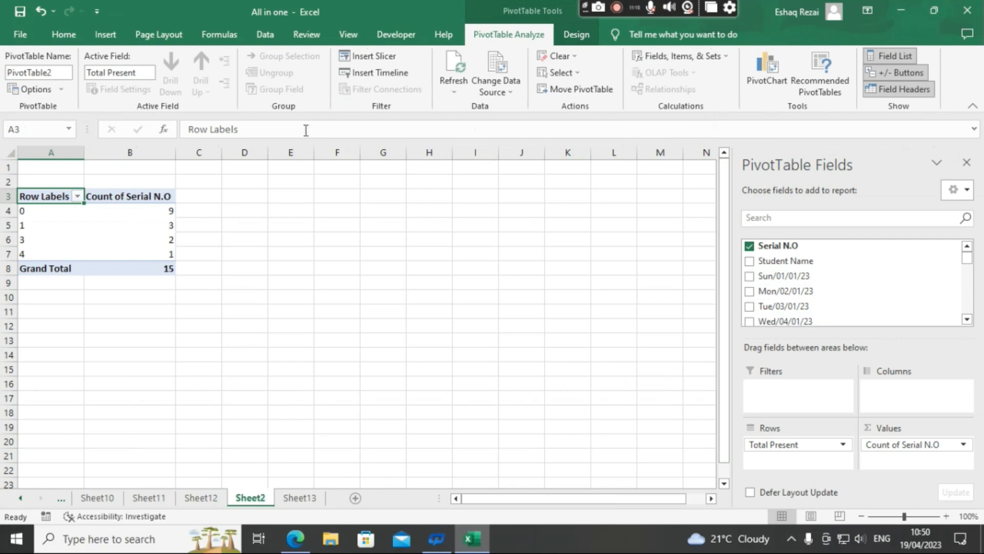
Step: Insert slicers for Serial N.O, Student Name, Total Present, Total Absent and Remark on the PivotTable
left_click(95, 32)
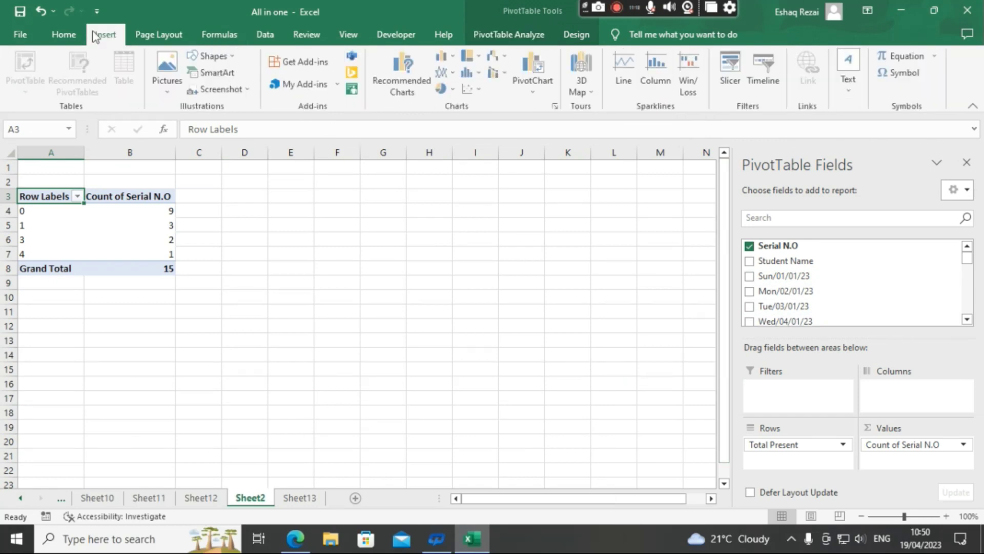
left_click(731, 78)
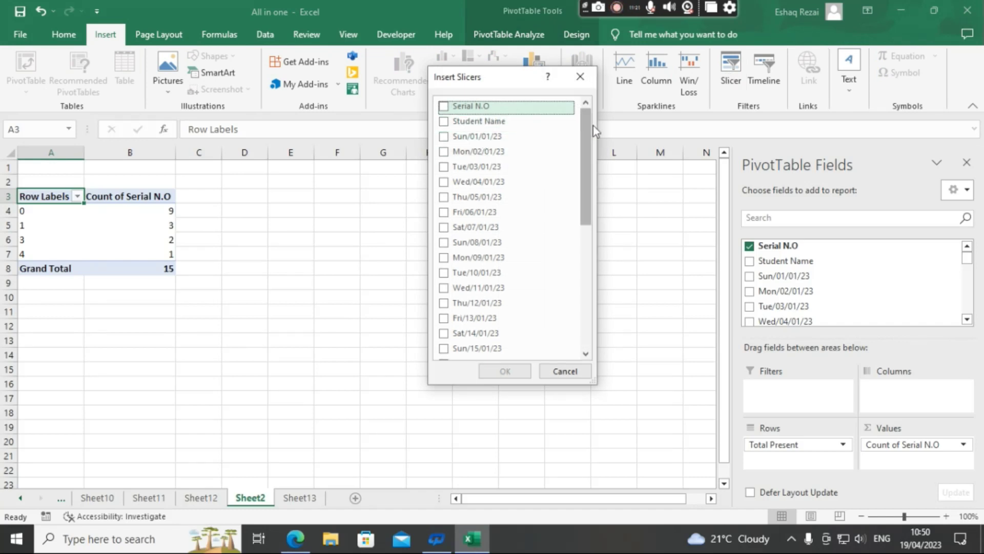
left_click(442, 107)
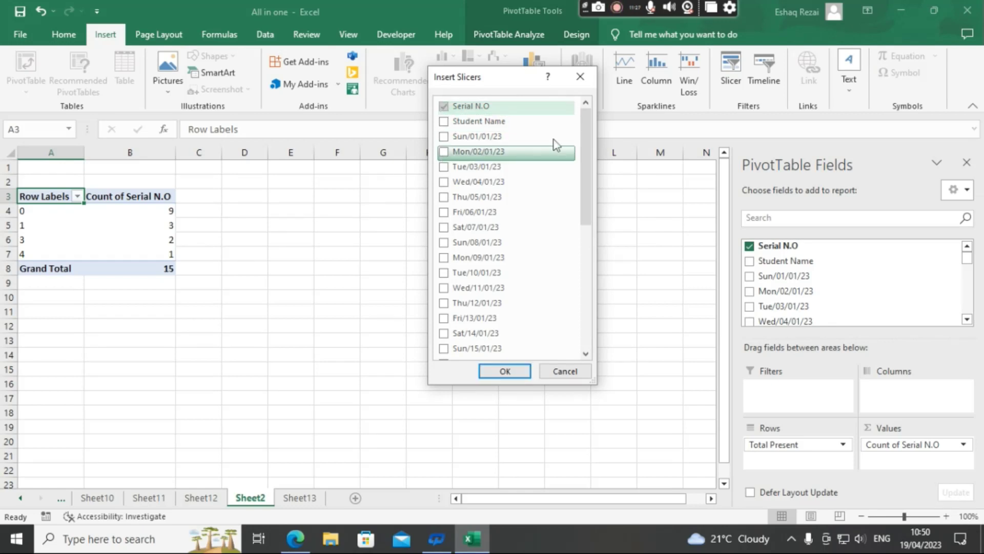
left_click(444, 121)
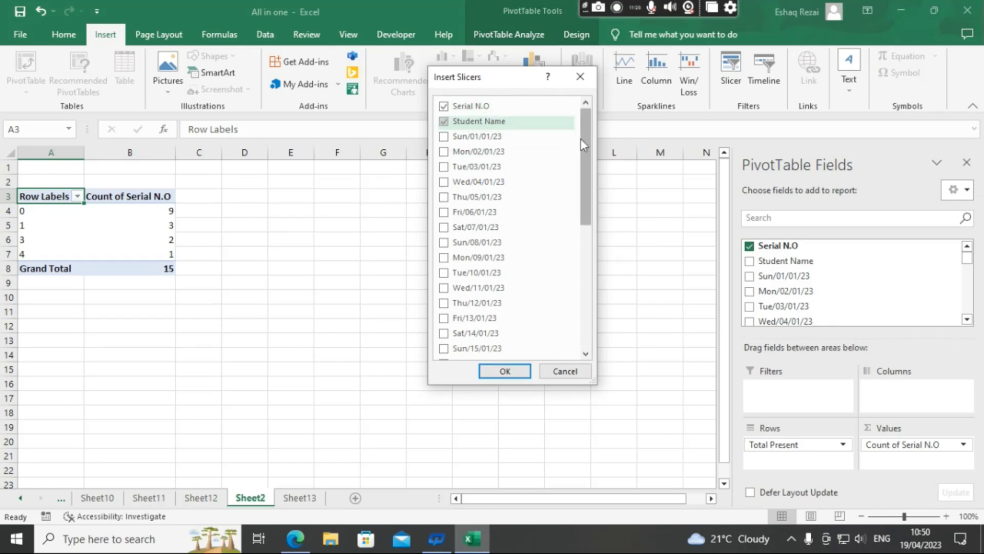
left_click_drag(591, 149, 556, 306)
left_click(444, 316)
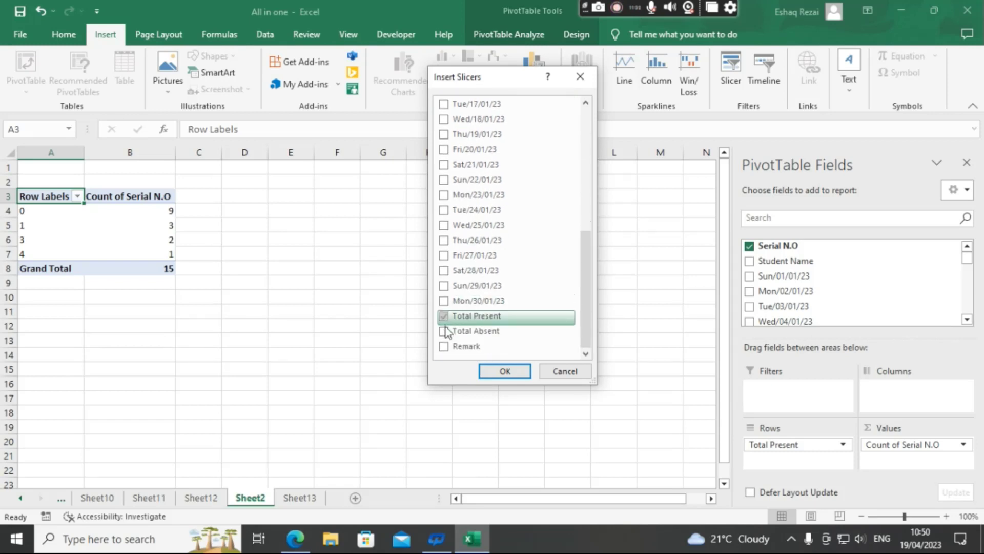
left_click(444, 331)
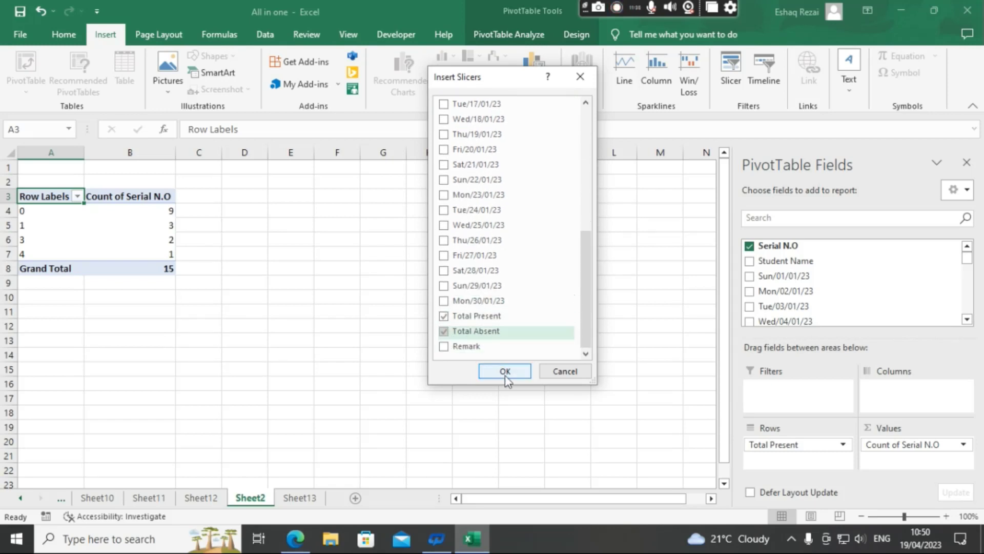
left_click(444, 347)
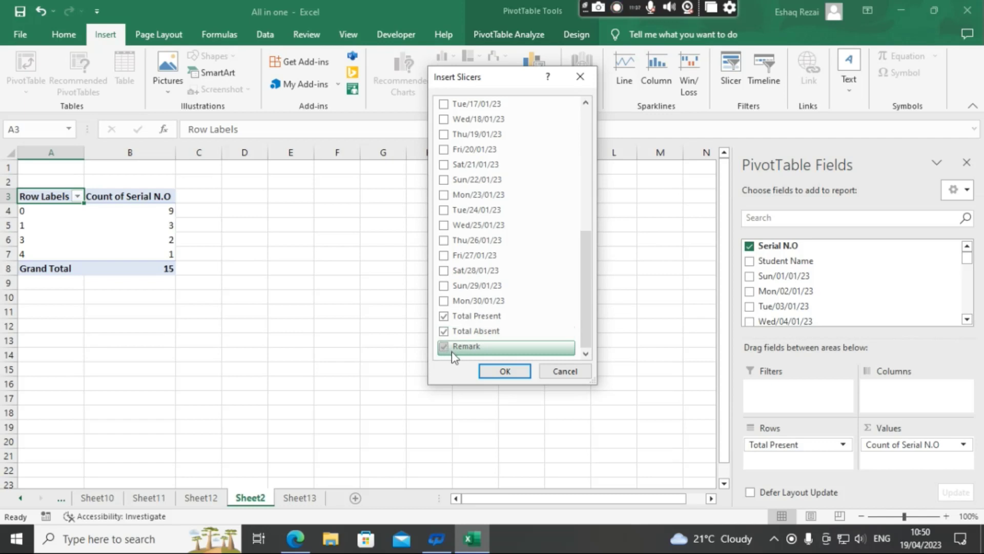
left_click(505, 370)
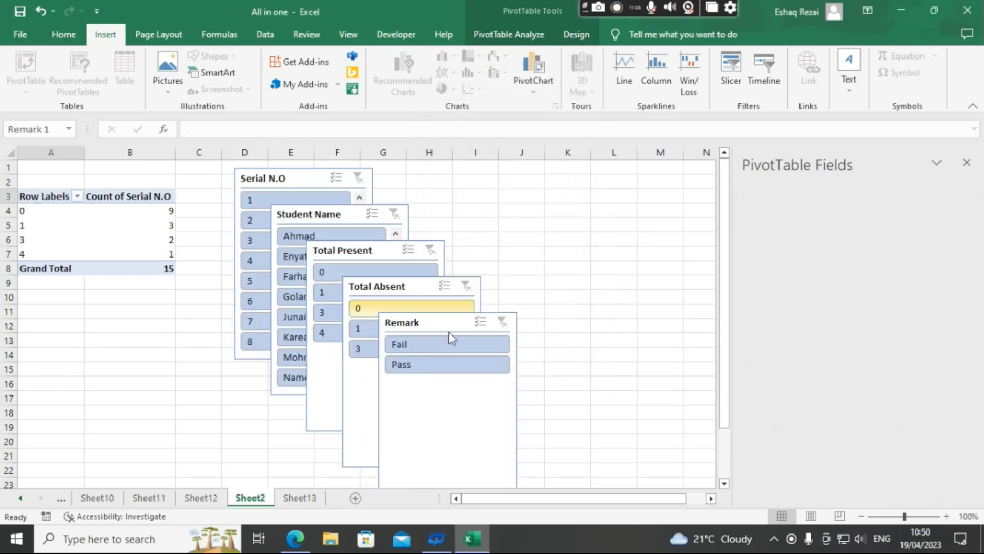
Step: Spread the five overlapping slicers side by side in the order Serial N.O, Student Name, Total Present, Total Absent, Remark
left_click_drag(520, 300, 659, 222)
left_click_drag(437, 288, 522, 229)
left_click_drag(382, 254, 406, 234)
left_click_drag(267, 183, 147, 219)
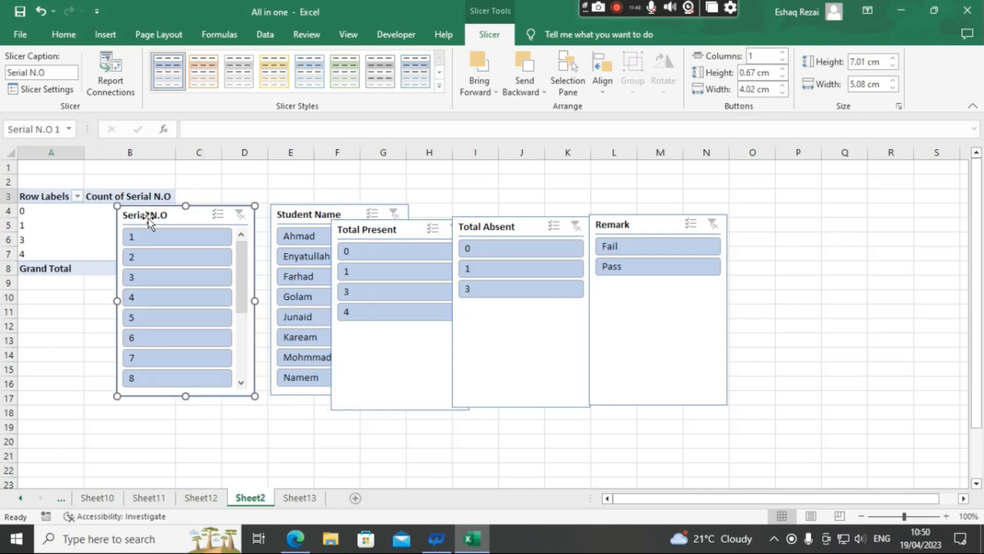
mouse_move(316, 218)
left_mouse_down()
mouse_move(293, 219)
mouse_move(301, 226)
left_mouse_up()
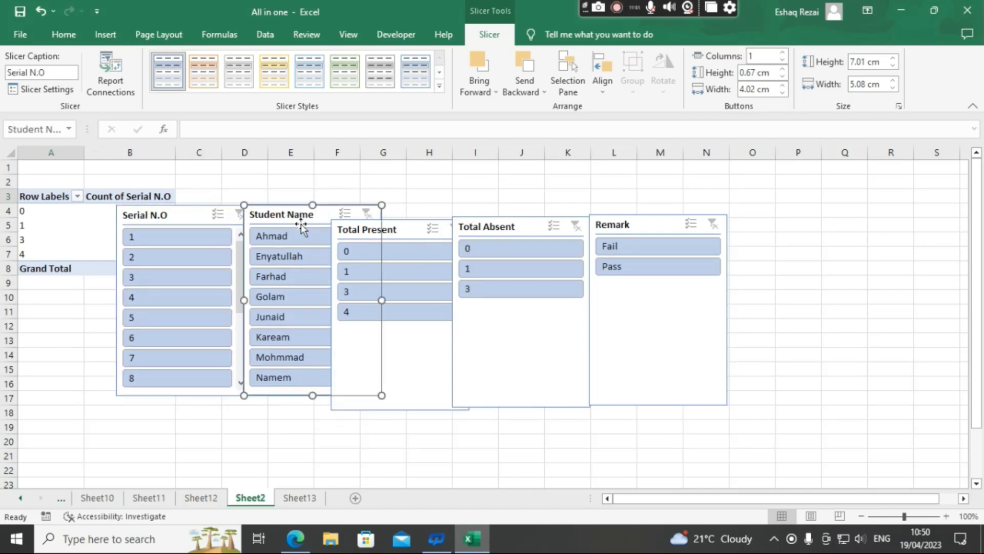
left_click_drag(393, 228, 428, 212)
Step: Filter the PivotTable by the second listed student in the Student Name slicer, switch to the first one, and minimize the workbook window
left_click(288, 259)
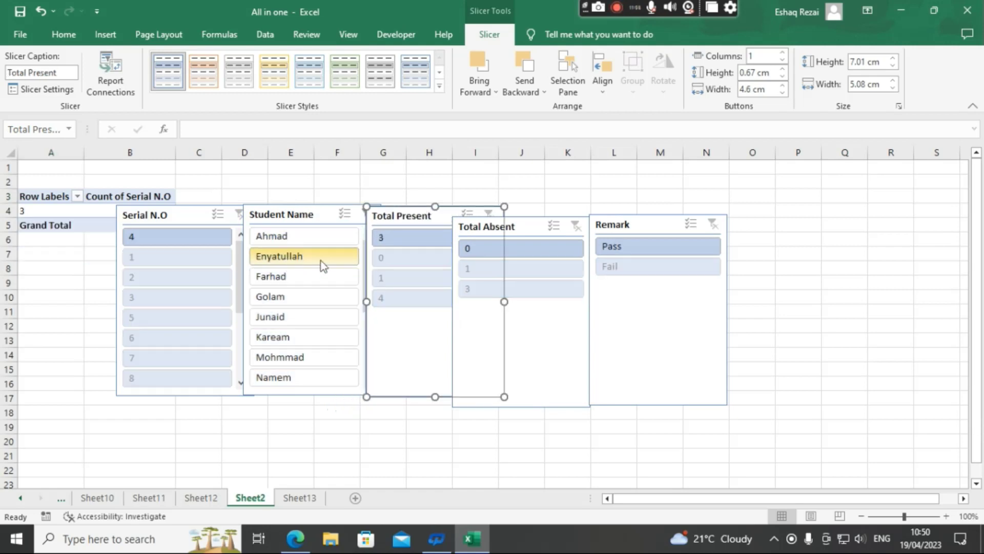
left_click(269, 236)
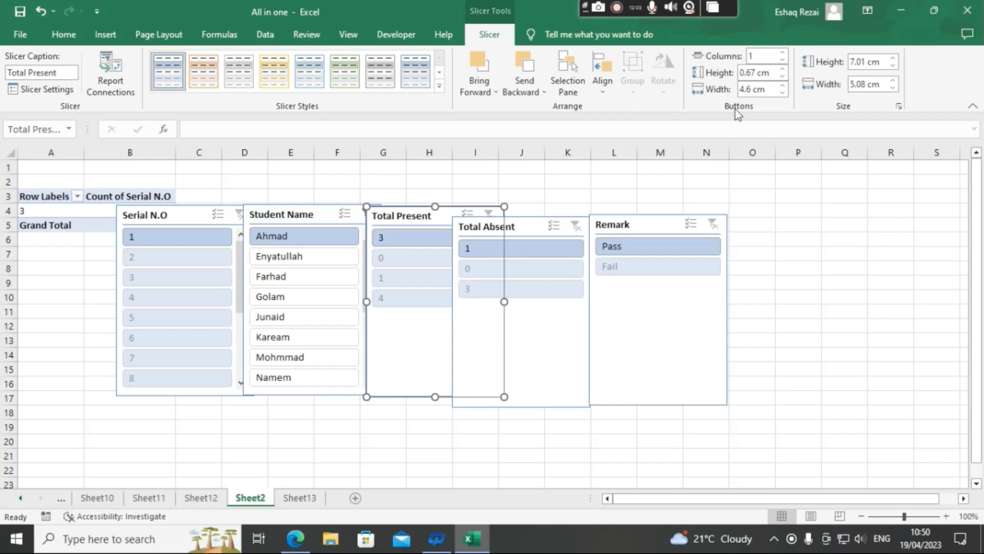
left_click(901, 10)
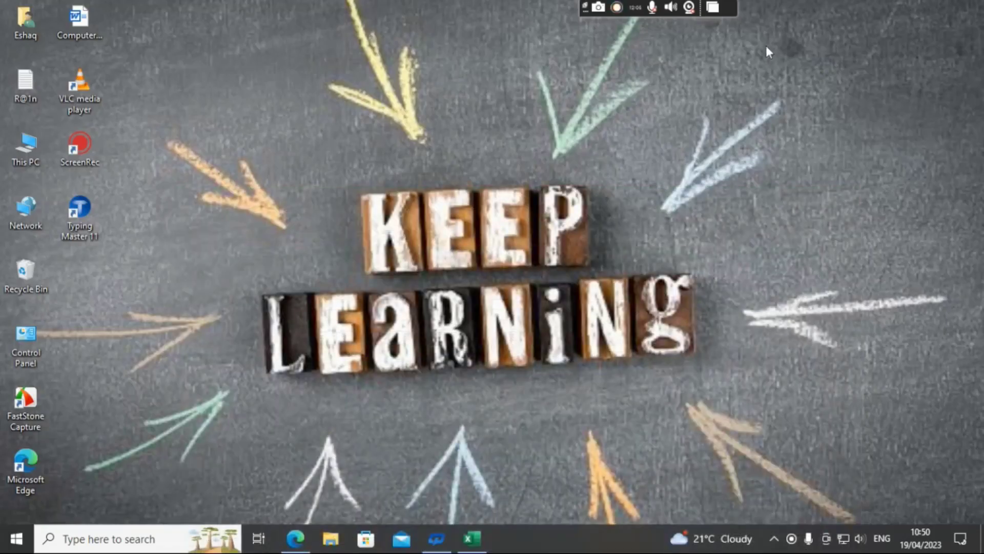
left_click_drag(831, 39, 234, 430)
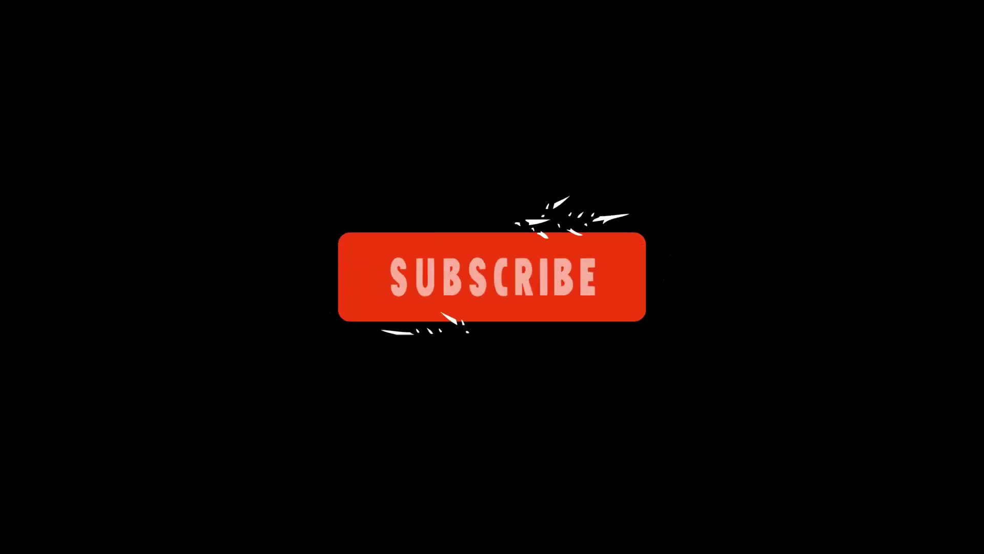